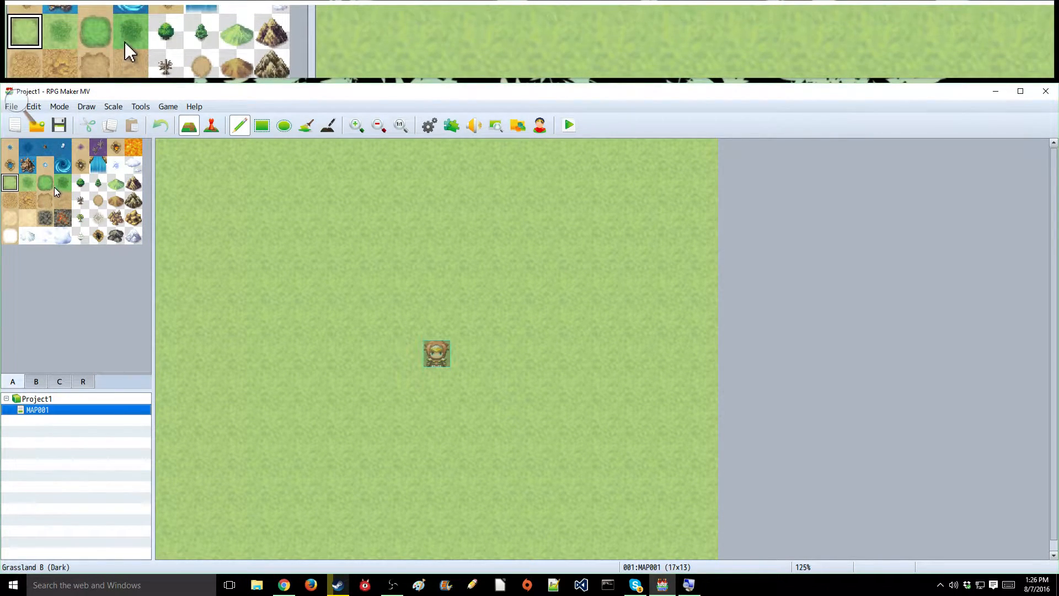
# - Paint rock-filled water across the northwest area of MAP001 and as a small pond north of the player's start
pyautogui.click(45, 147)
pyautogui.moveTo(171, 154)
pyautogui.mouseDown()
pyautogui.moveTo(203, 213)
pyautogui.moveTo(235, 227)
pyautogui.moveTo(223, 199)
pyautogui.moveTo(267, 172)
pyautogui.moveTo(273, 148)
pyautogui.moveTo(261, 230)
pyautogui.moveTo(218, 246)
pyautogui.moveTo(212, 259)
pyautogui.moveTo(266, 246)
pyautogui.moveTo(278, 287)
pyautogui.moveTo(184, 285)
pyautogui.moveTo(174, 317)
pyautogui.moveTo(329, 308)
pyautogui.mouseUp()
pyautogui.click(406, 246)
pyautogui.click(423, 223)
pyautogui.click(433, 247)
pyautogui.click(409, 234)
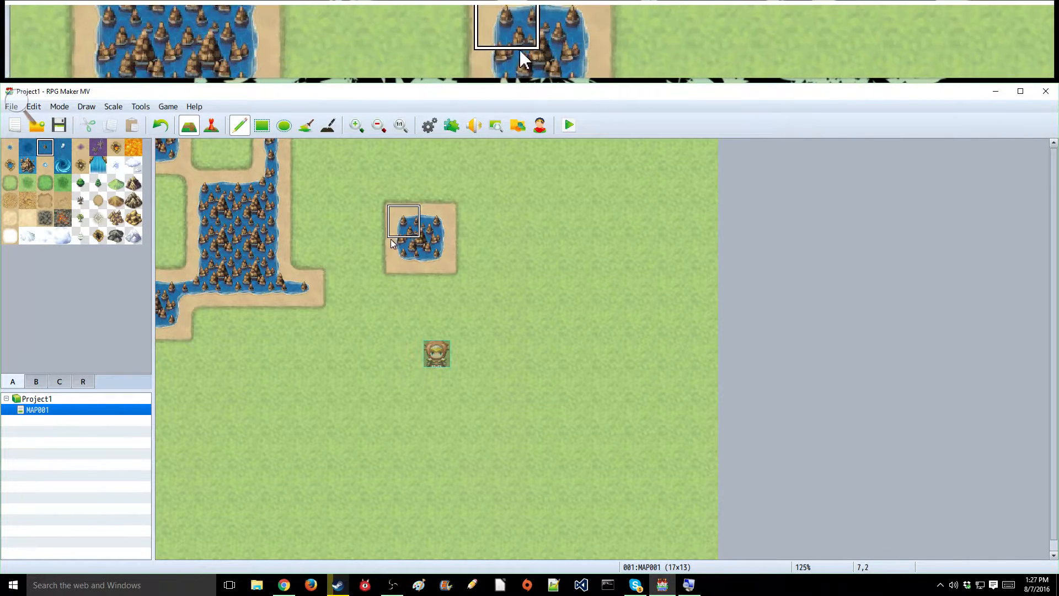
# - Paint ice floes into the middle of the large rocky lake, and paint plain water over and around the small pond
pyautogui.click(62, 149)
pyautogui.moveTo(262, 222); pyautogui.dragTo(239, 253)
pyautogui.click(10, 148)
pyautogui.moveTo(371, 220)
pyautogui.mouseDown()
pyautogui.moveTo(469, 242)
pyautogui.moveTo(532, 288)
pyautogui.moveTo(406, 287)
pyautogui.mouseUp()
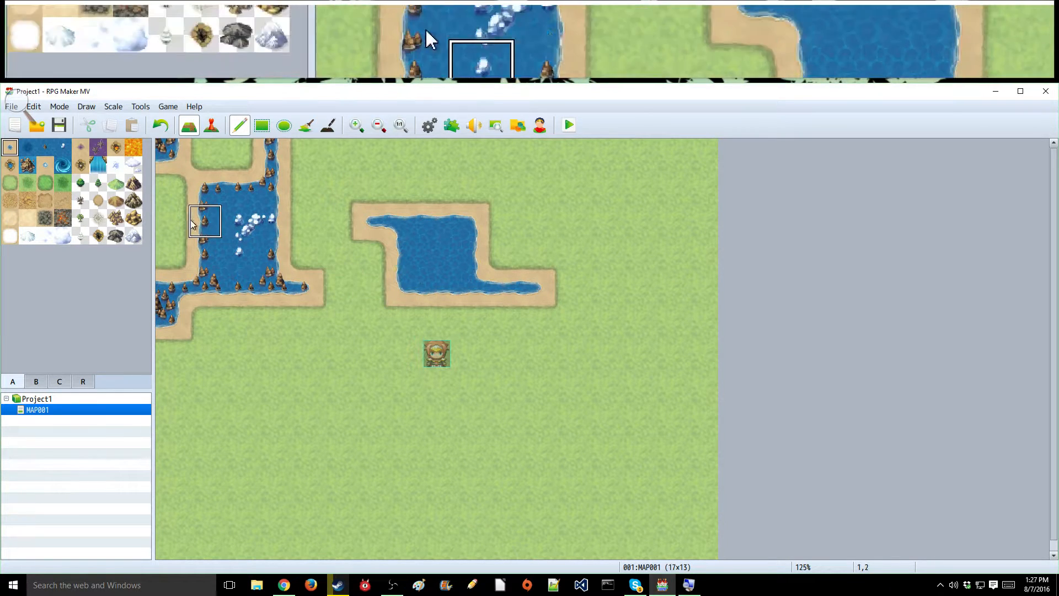
# - Paint a sand-bordered dark grass patch southwest of the player's start and a borderless darker grass patch to its southeast
pyautogui.click(63, 182)
pyautogui.moveTo(338, 386)
pyautogui.mouseDown()
pyautogui.moveTo(315, 416)
pyautogui.moveTo(380, 457)
pyautogui.moveTo(293, 402)
pyautogui.mouseUp()
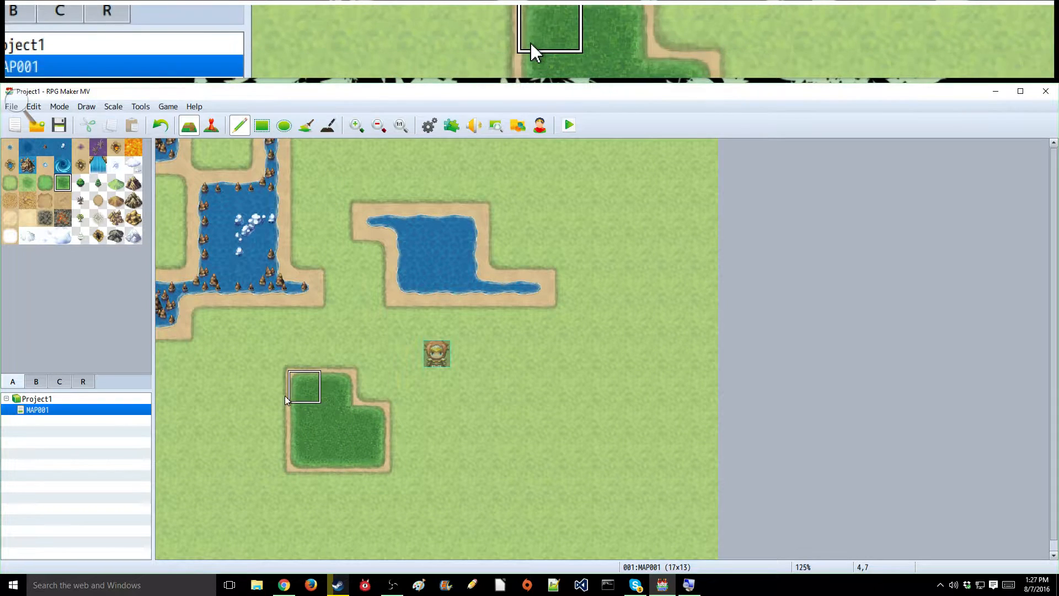
pyautogui.click(25, 189)
pyautogui.moveTo(538, 428)
pyautogui.mouseDown()
pyautogui.moveTo(520, 463)
pyautogui.moveTo(537, 419)
pyautogui.mouseUp()
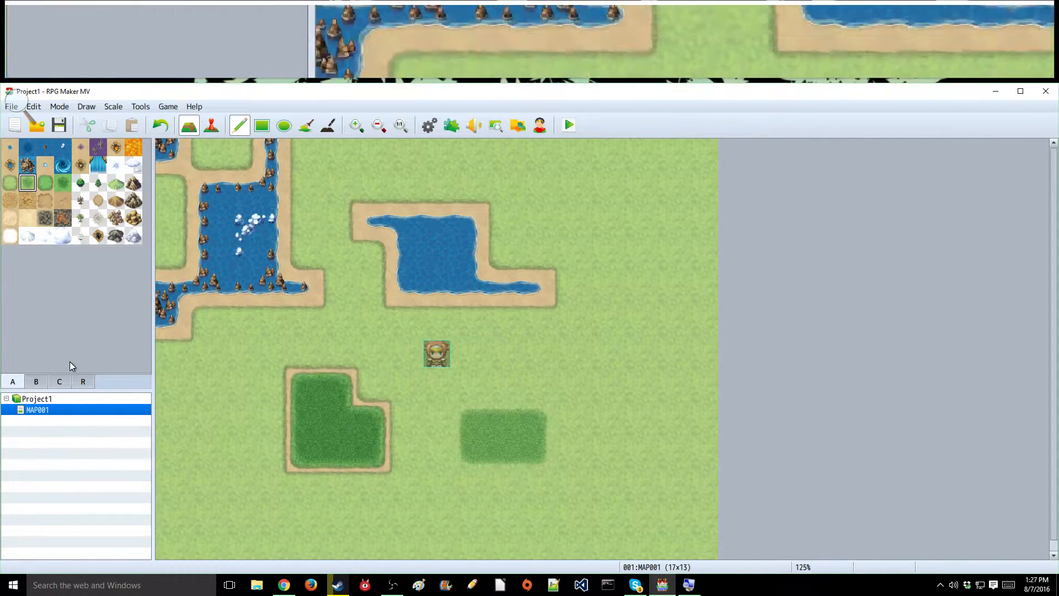
# - Paint an irregular grey stone pavement patch east of the player's start, and display tileset B
pyautogui.click(99, 220)
pyautogui.moveTo(670, 286)
pyautogui.mouseDown()
pyautogui.moveTo(666, 323)
pyautogui.moveTo(638, 309)
pyautogui.moveTo(633, 286)
pyautogui.moveTo(569, 326)
pyautogui.moveTo(634, 349)
pyautogui.mouseUp()
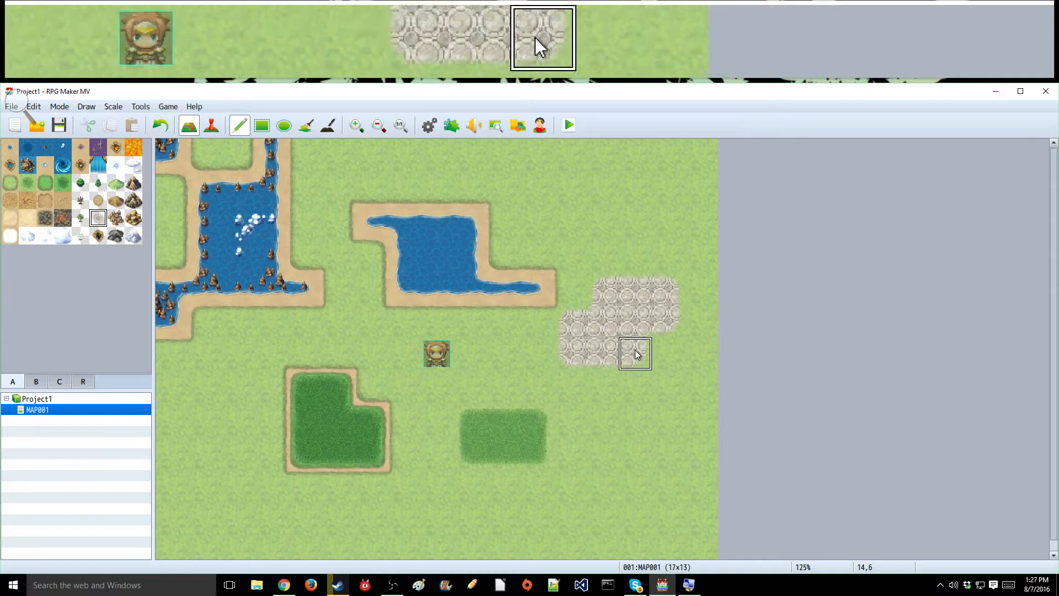
pyautogui.click(36, 381)
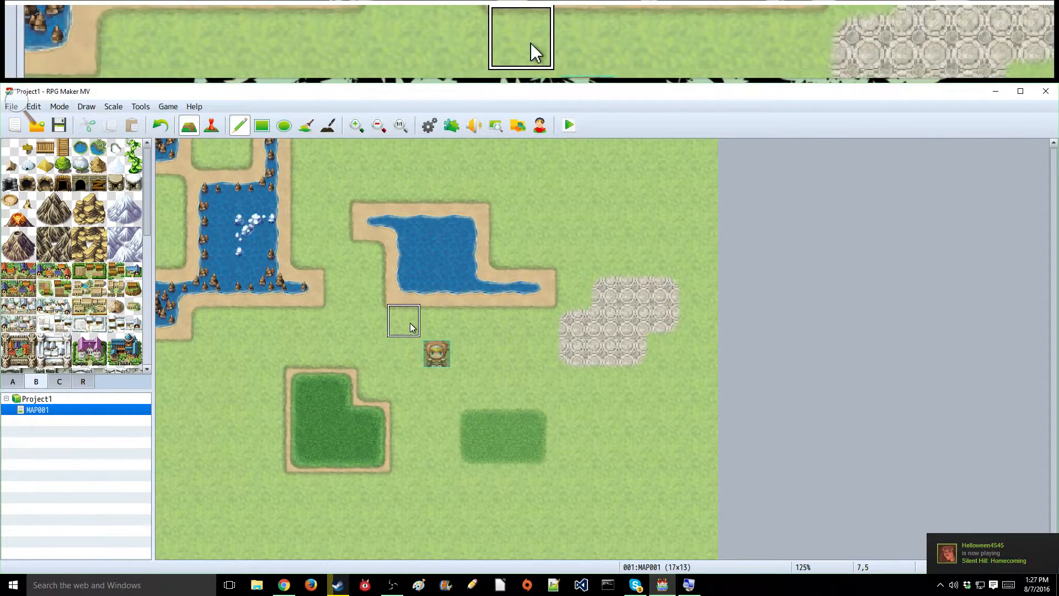
# - Preview the World sample maps and load World 1 as a new map under MAP001
pyautogui.rightClick(37, 409)
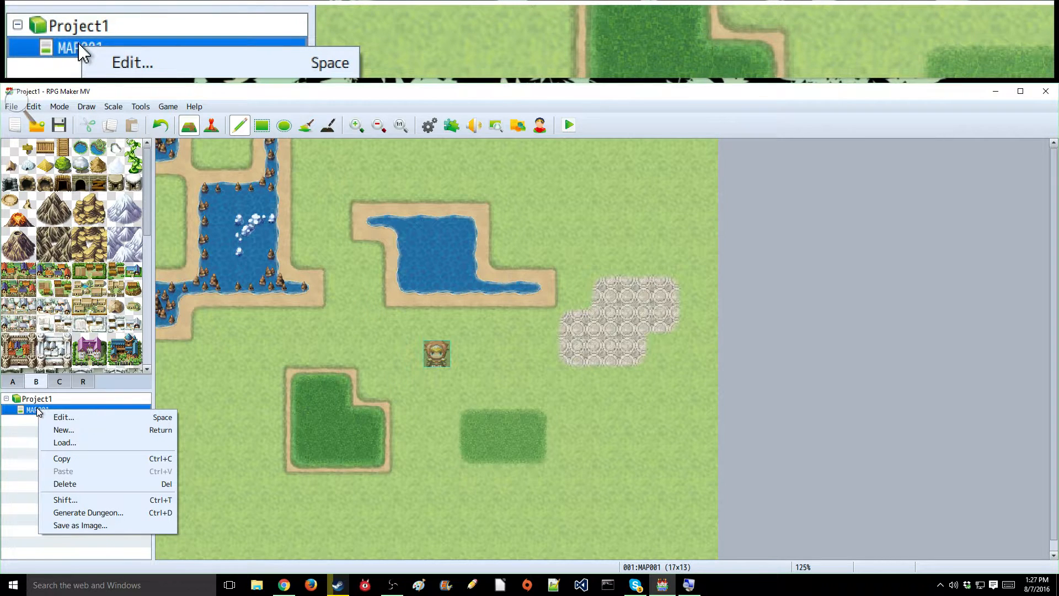
pyautogui.click(85, 443)
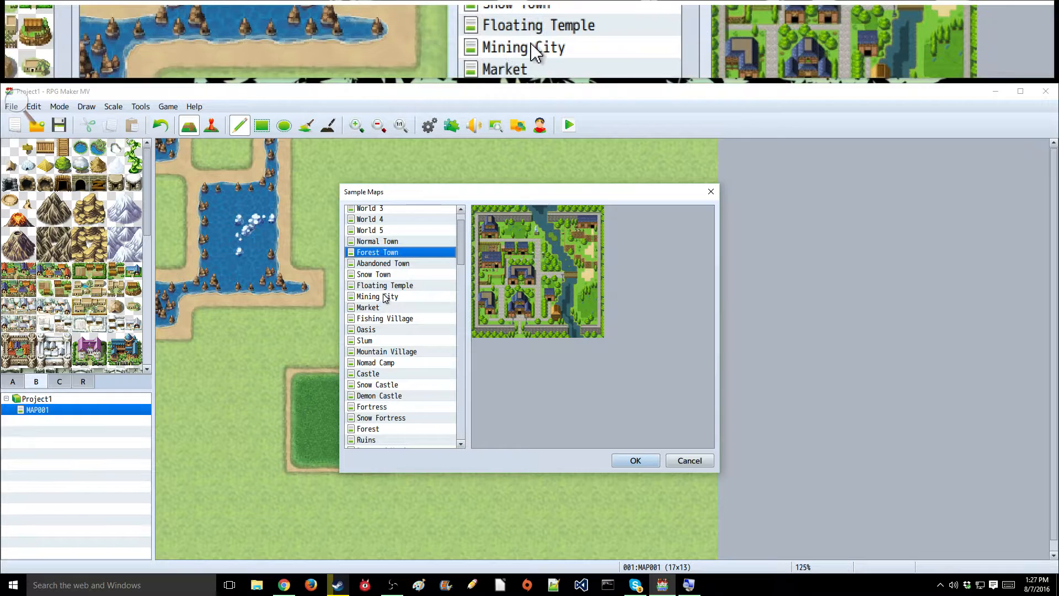
pyautogui.scroll(1, 400, 296)
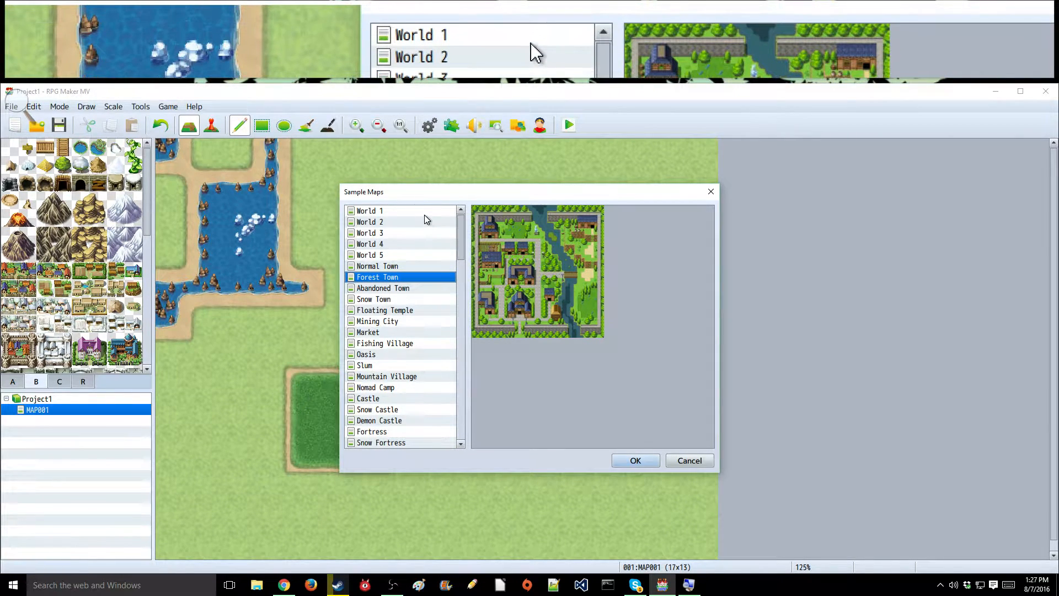
pyautogui.click(425, 214)
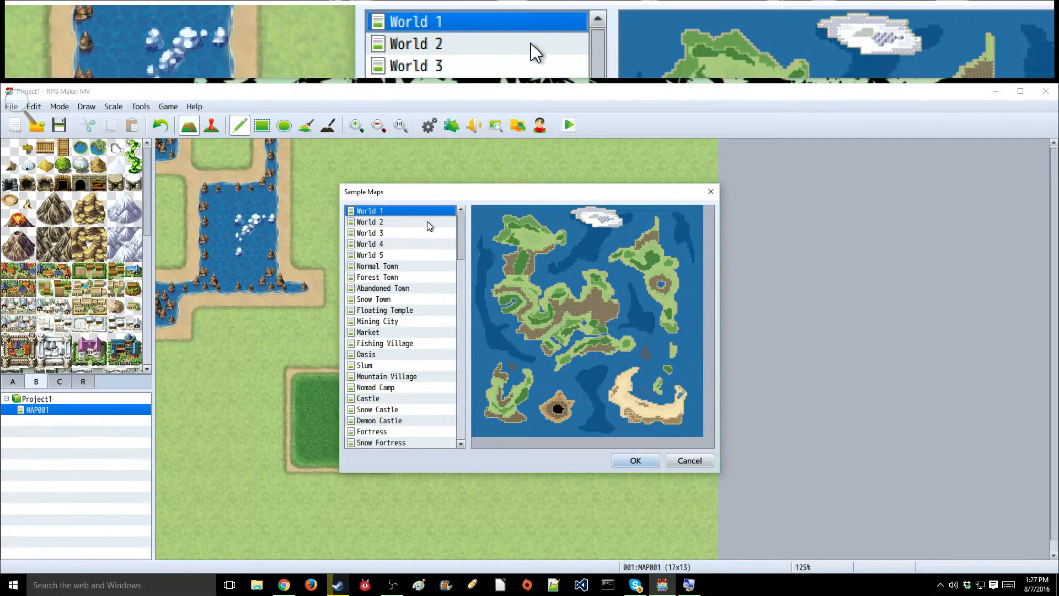
pyautogui.click(426, 222)
pyautogui.click(425, 230)
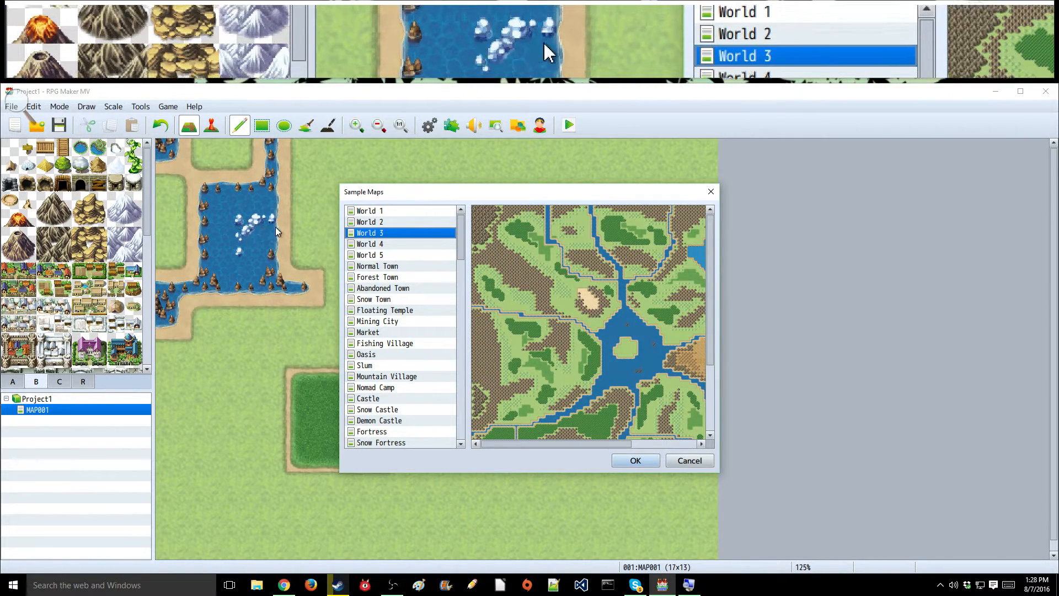
pyautogui.click(406, 252)
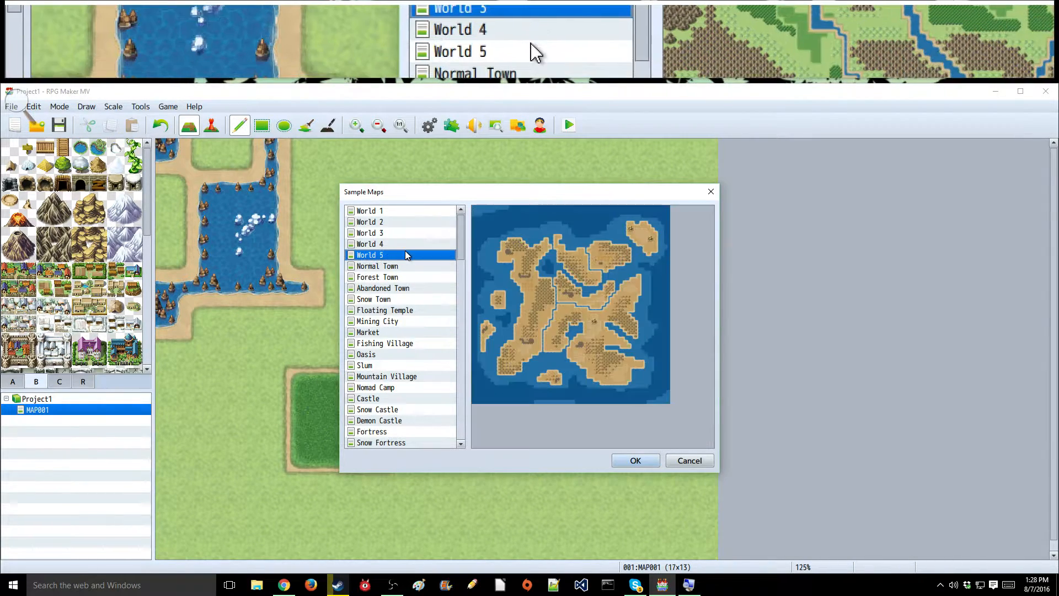
pyautogui.click(408, 245)
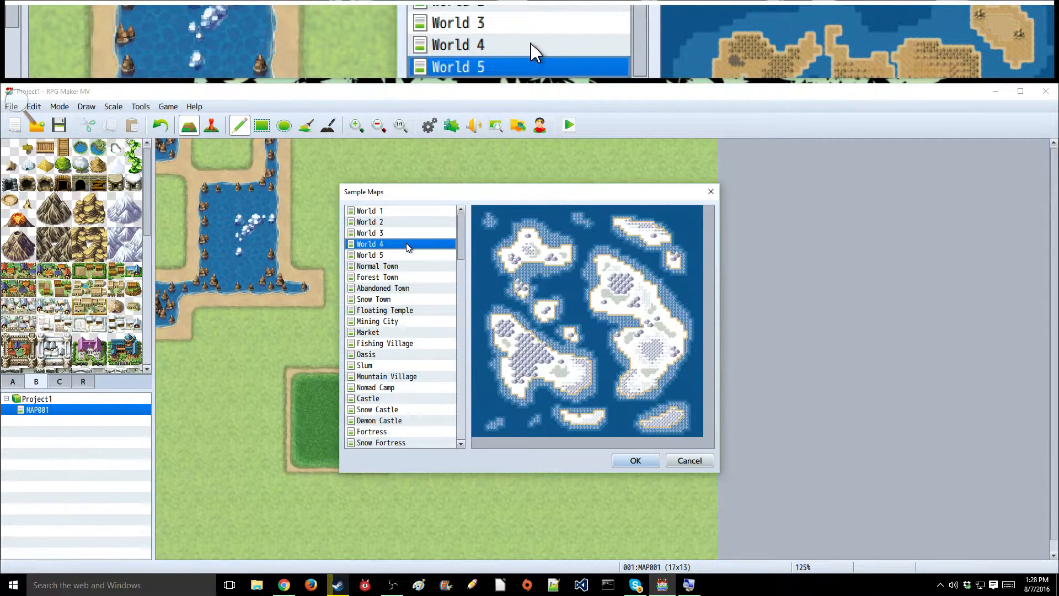
pyautogui.click(406, 254)
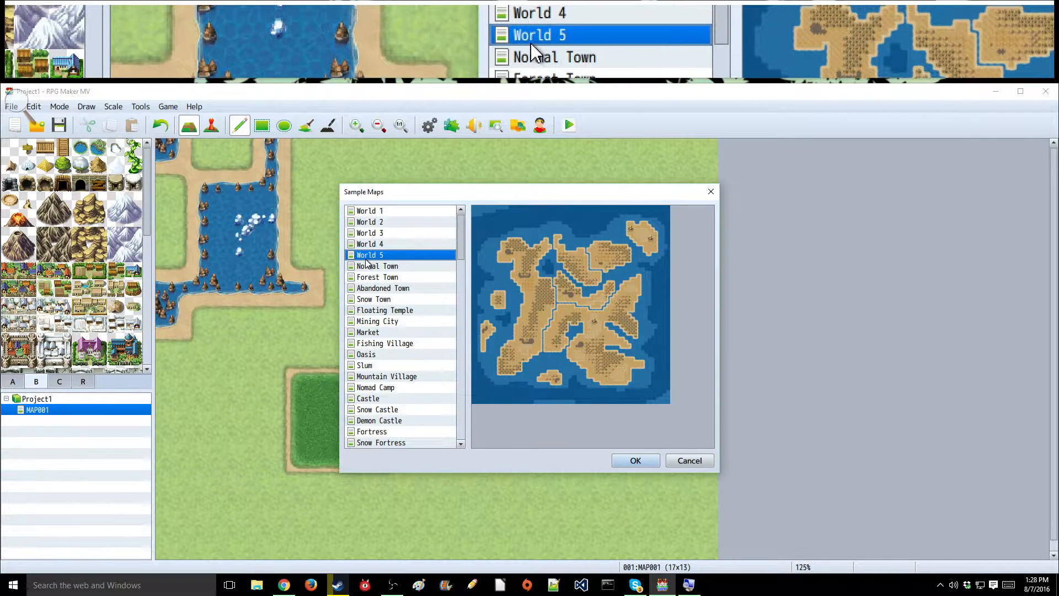
pyautogui.click(375, 210)
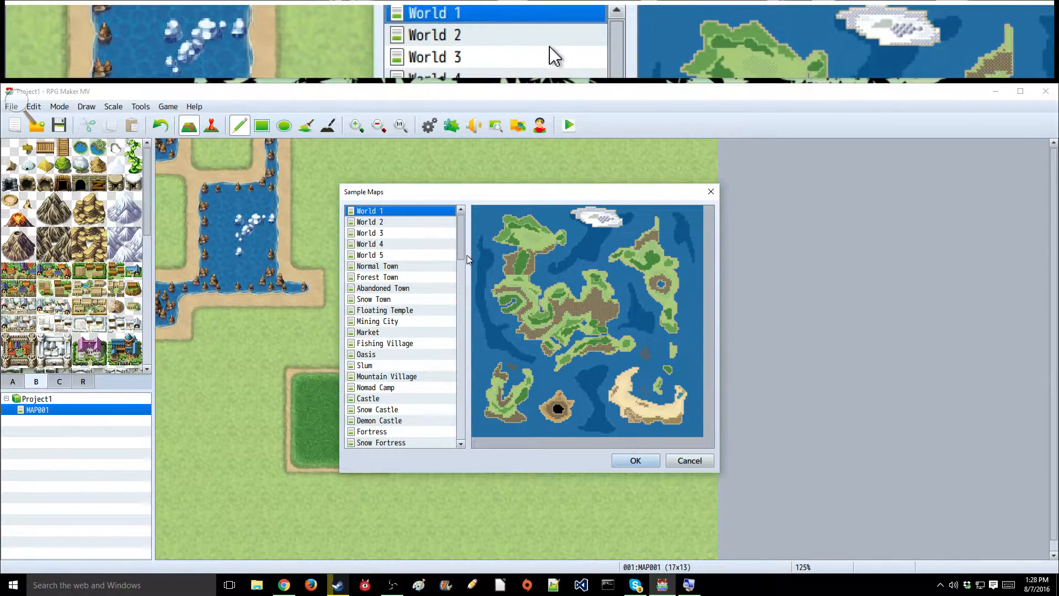
pyautogui.click(635, 461)
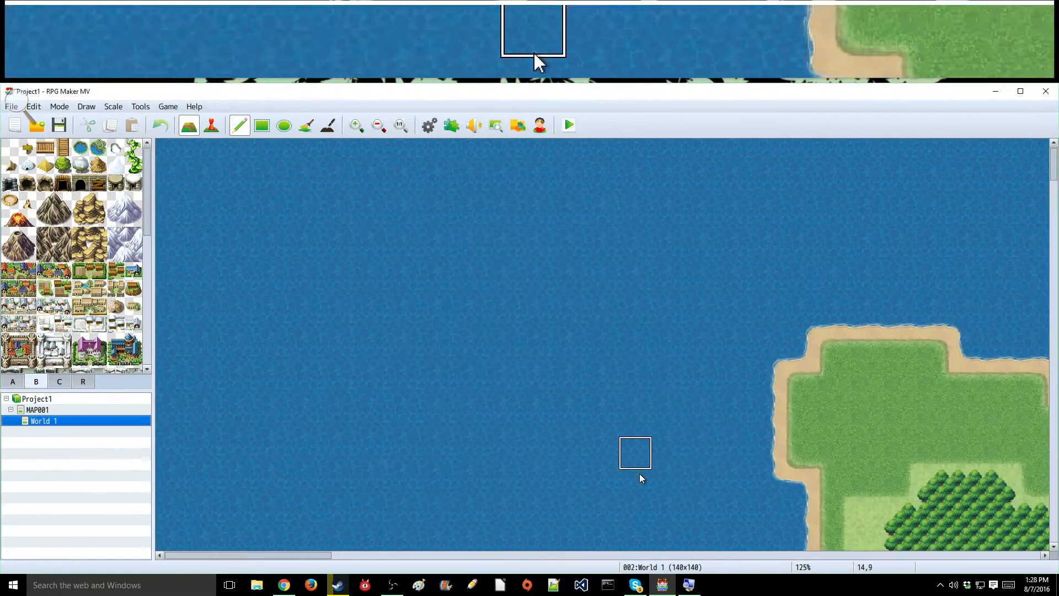
# - Examine the overall layout of the World 1 map's continents and islands from north to south
pyautogui.click(378, 131)
pyautogui.click(377, 133)
pyautogui.click(377, 133)
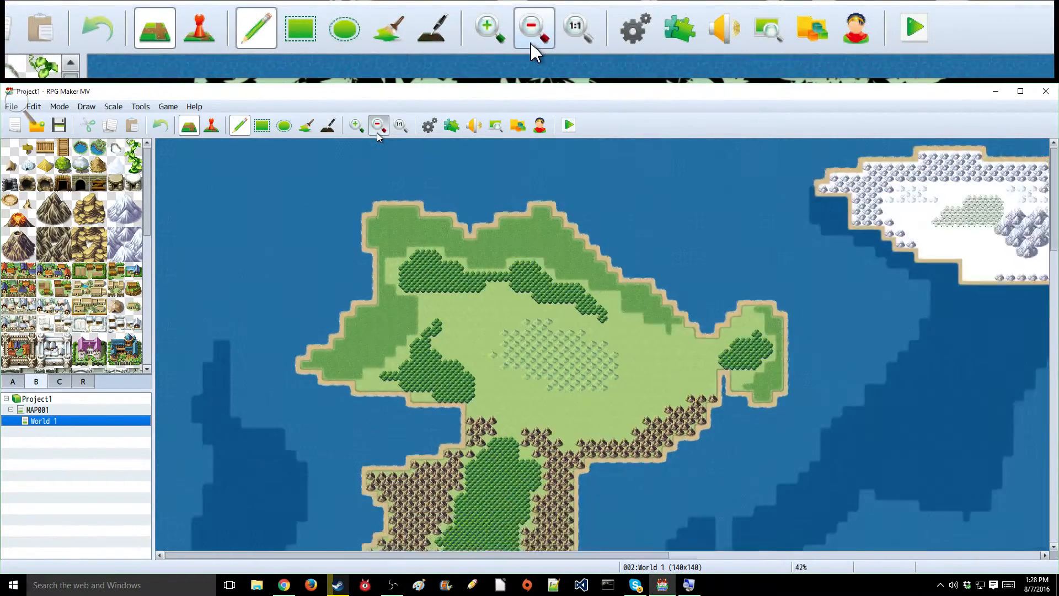
pyautogui.click(377, 132)
pyautogui.click(377, 133)
pyautogui.click(377, 133)
pyautogui.click(377, 132)
pyautogui.click(378, 133)
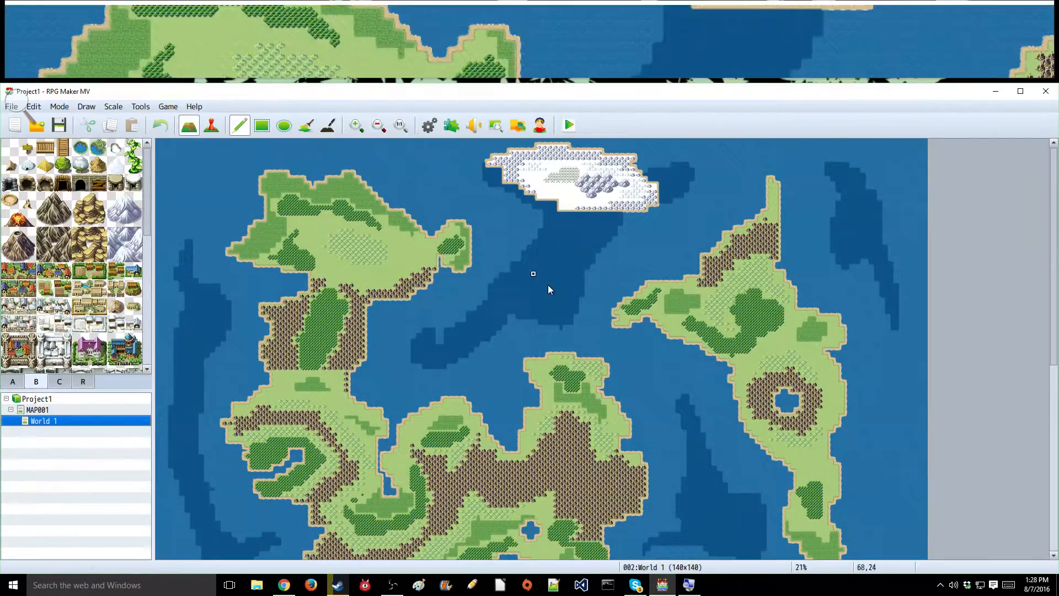
pyautogui.scroll(-5, 555, 284)
pyautogui.scroll(-3, 556, 285)
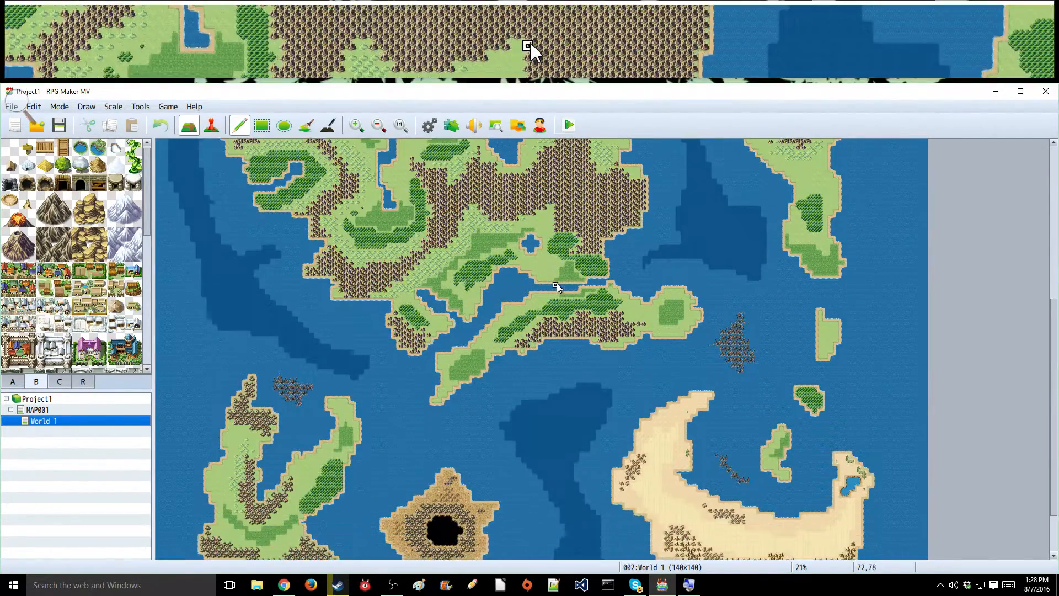
pyautogui.scroll(4, 557, 287)
pyautogui.scroll(1, 557, 283)
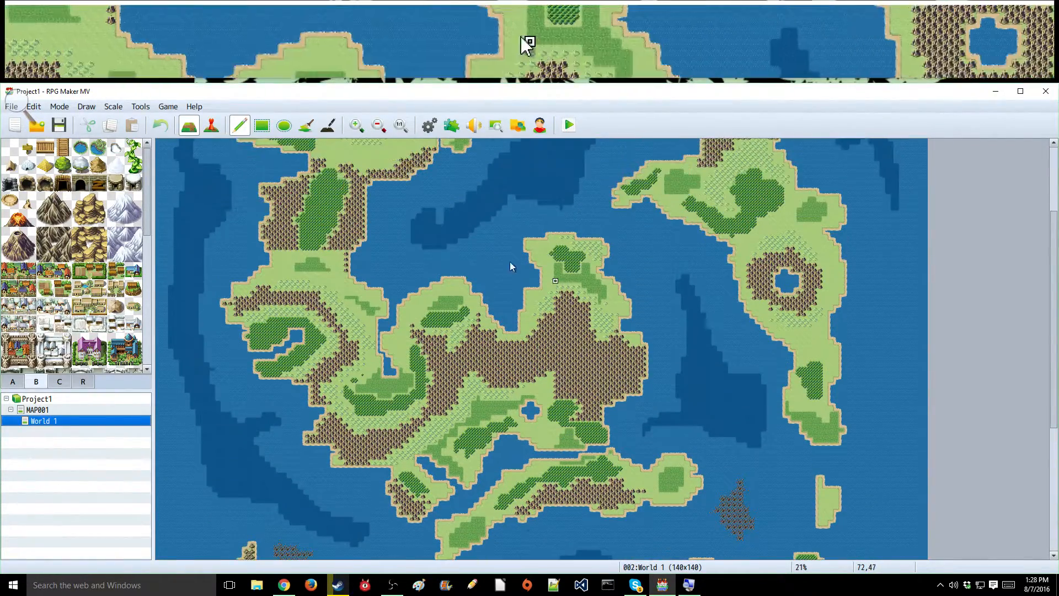
# - In event mode, set the Player starting position at tile 53,48 near the central continent's northern coast on World 1
pyautogui.click(212, 127)
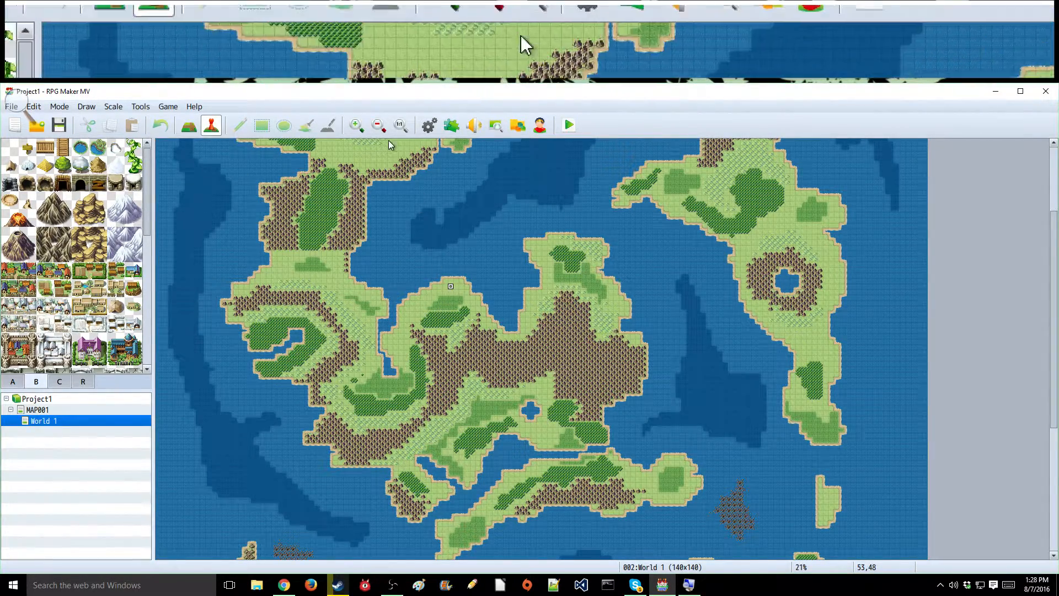
pyautogui.click(357, 126)
pyautogui.click(359, 126)
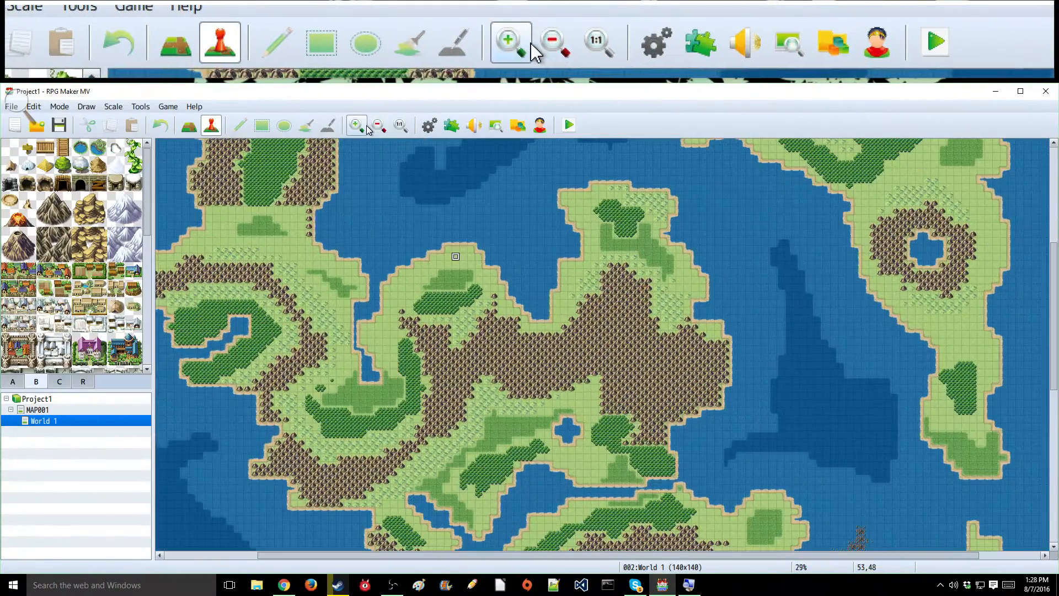
pyautogui.click(360, 127)
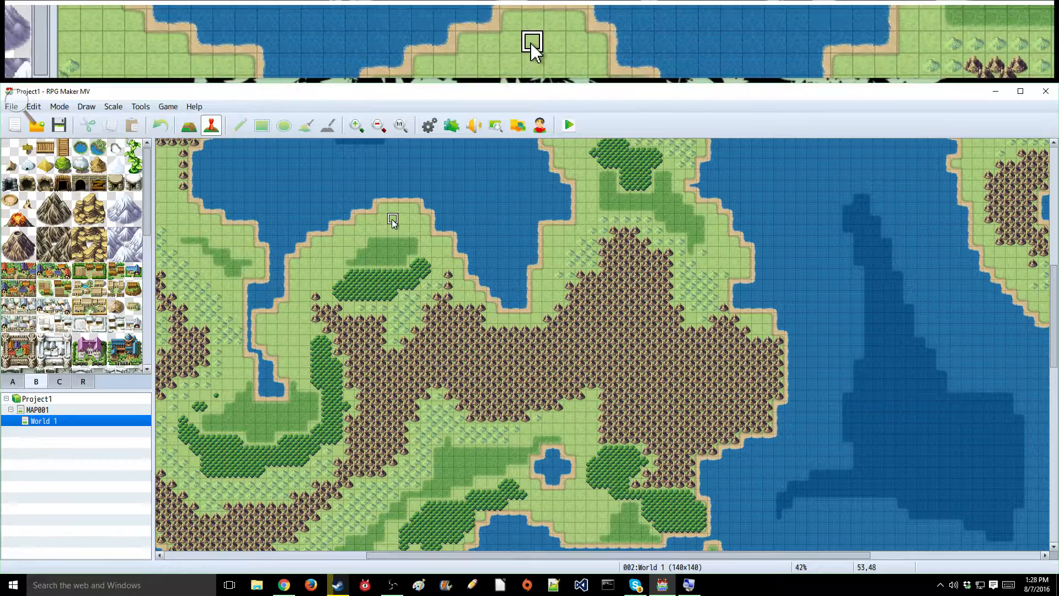
pyautogui.rightClick(391, 219)
pyautogui.moveTo(463, 325)
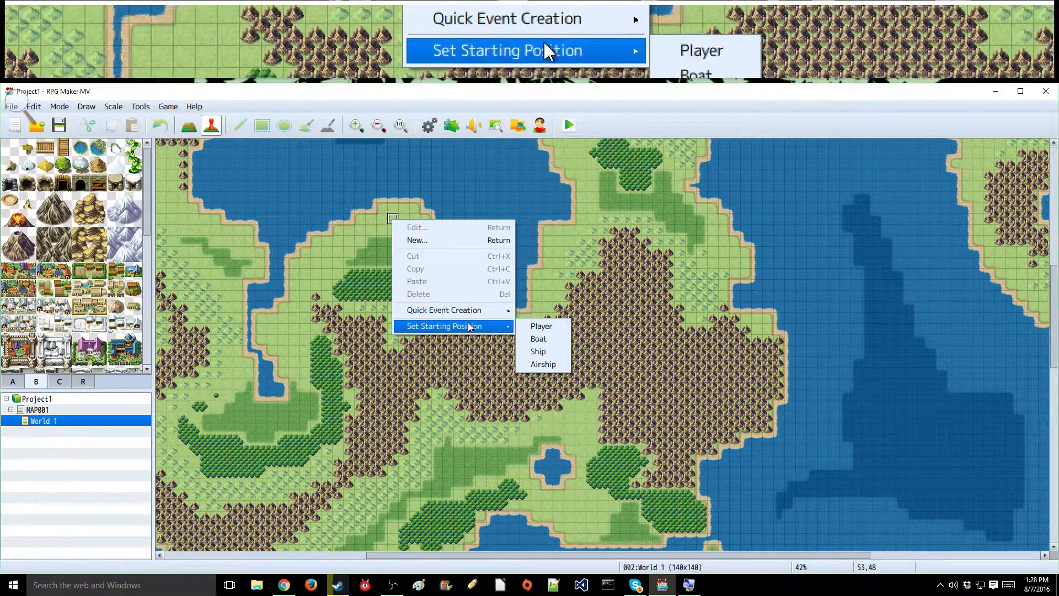
pyautogui.click(528, 325)
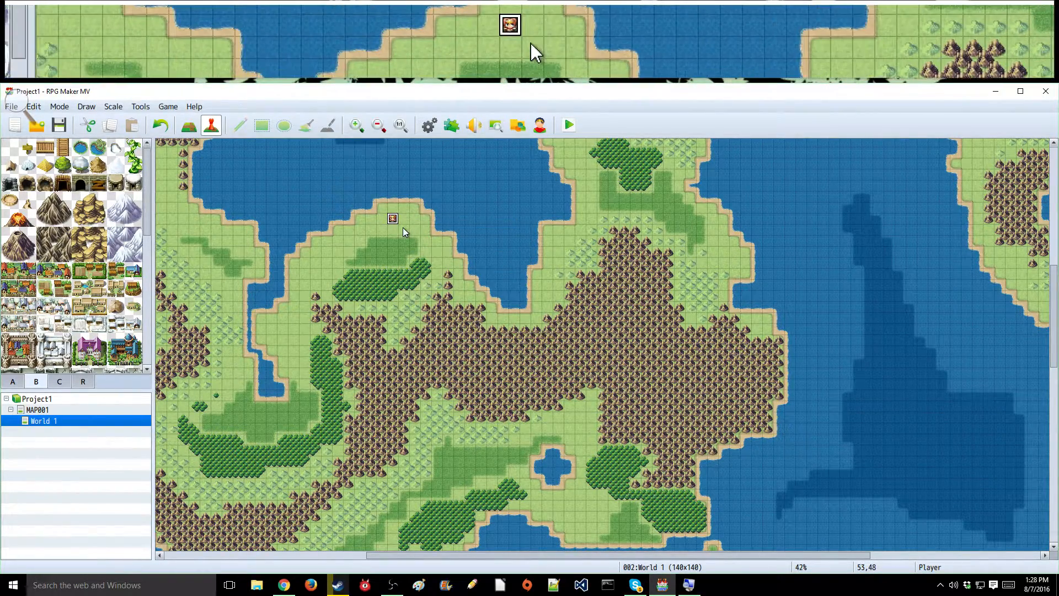
# - Inspect the terrain around the player's starting position on World 1 up close
pyautogui.click(358, 125)
pyautogui.click(358, 125)
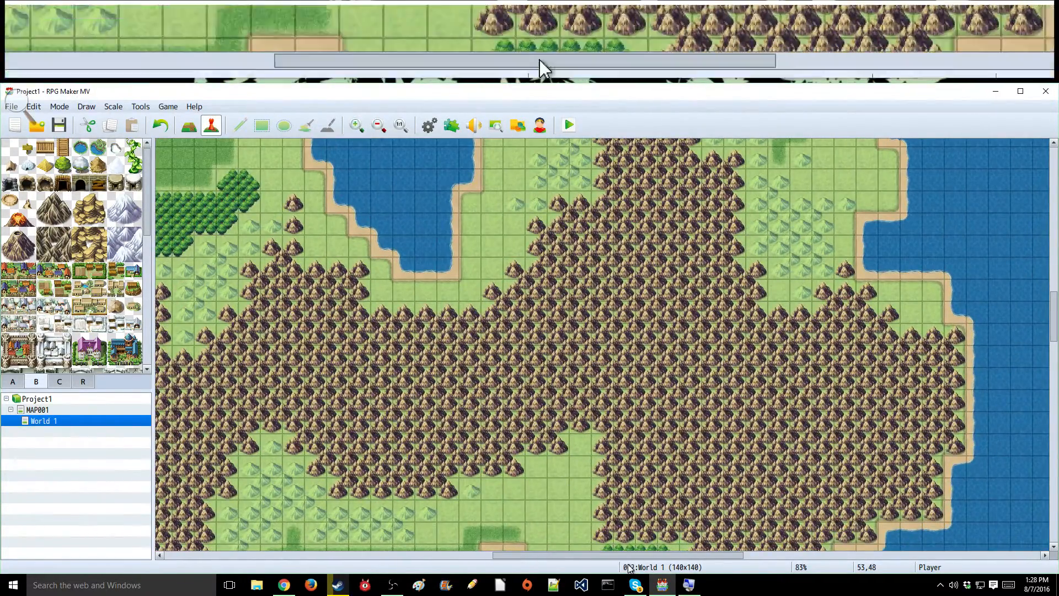
pyautogui.moveTo(630, 557); pyautogui.dragTo(421, 527)
pyautogui.scroll(3, 801, 302)
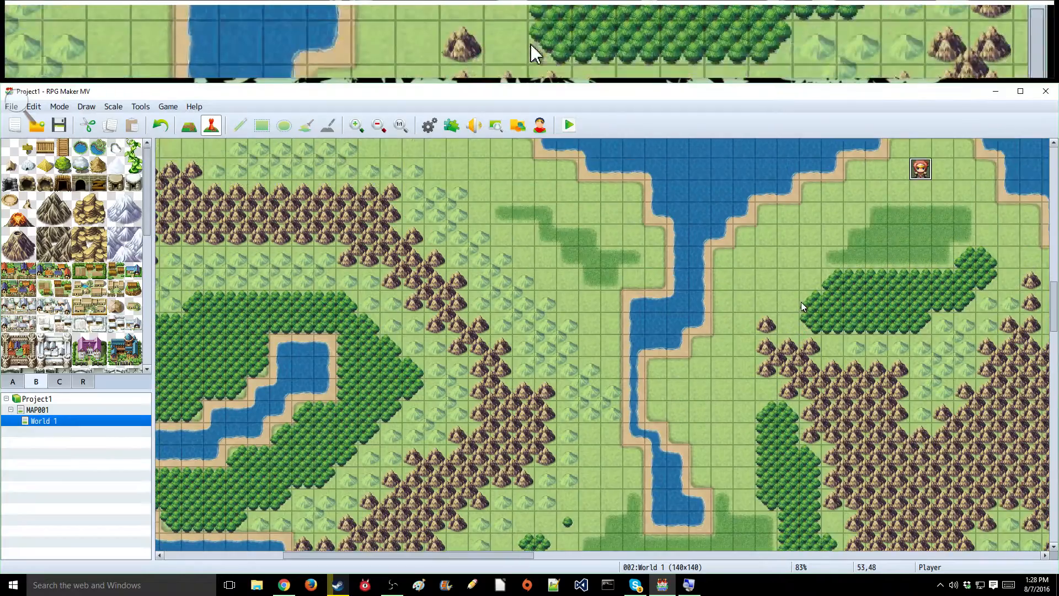
pyautogui.scroll(5, 802, 306)
pyautogui.moveTo(441, 557); pyautogui.dragTo(552, 557)
pyautogui.scroll(-1, 583, 401)
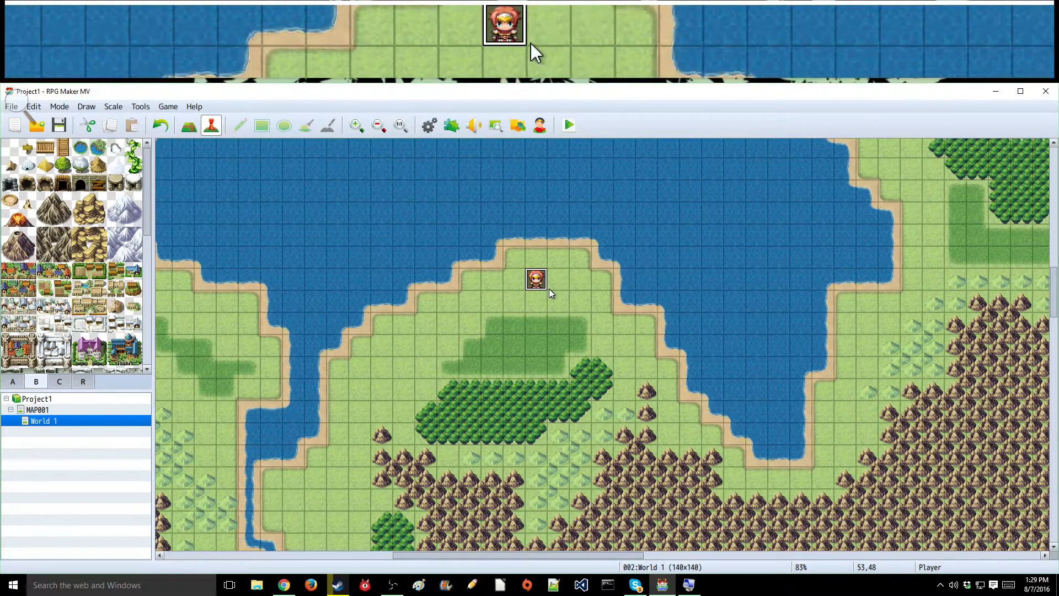
# - Playtest the project by starting a new game and walking the party through the forest and hills
pyautogui.click(579, 136)
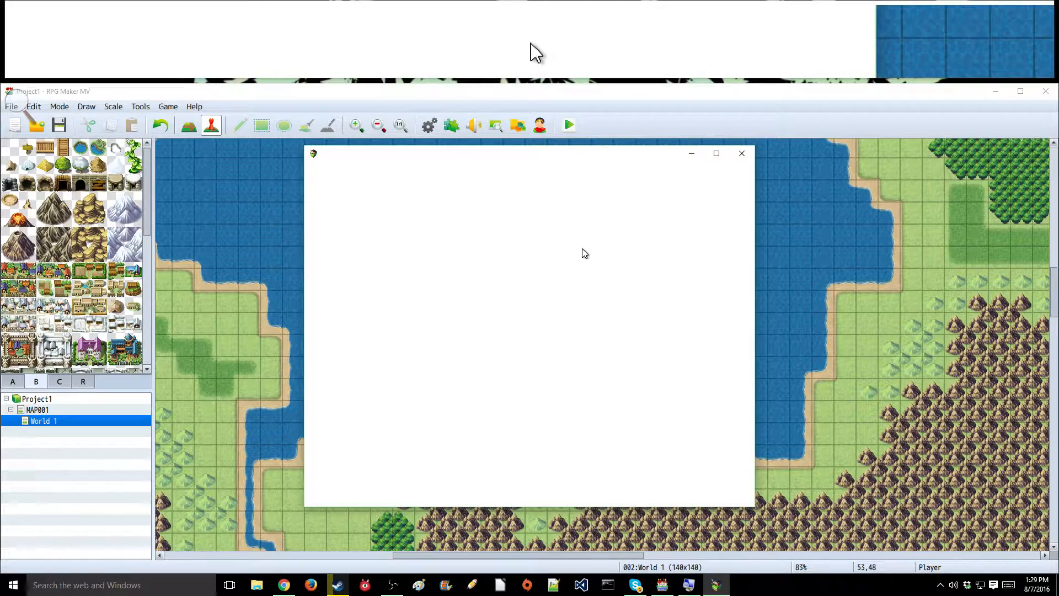
pyautogui.press('Return')
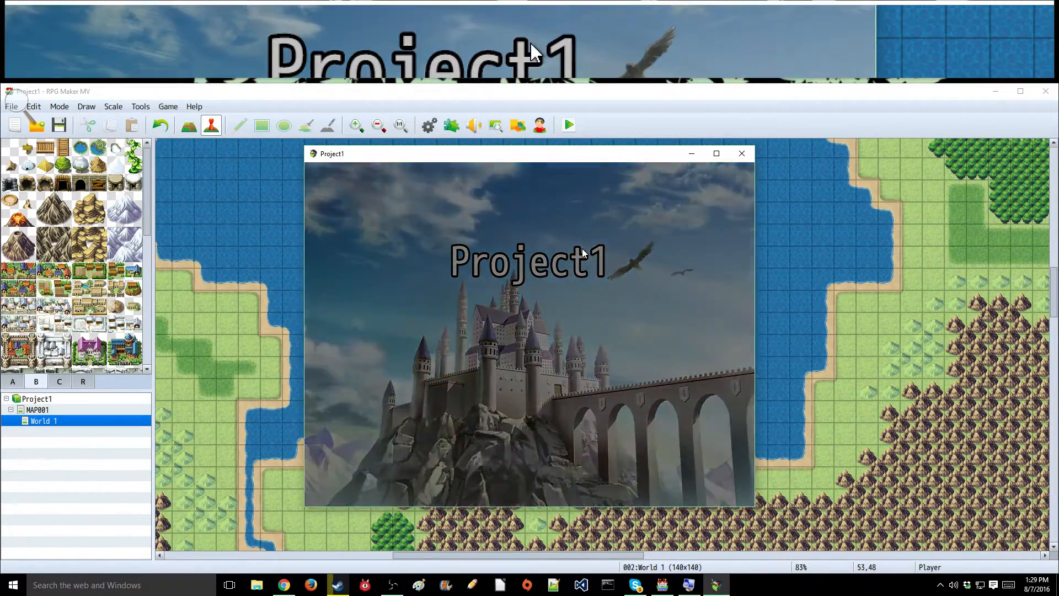
pyautogui.press('Up')
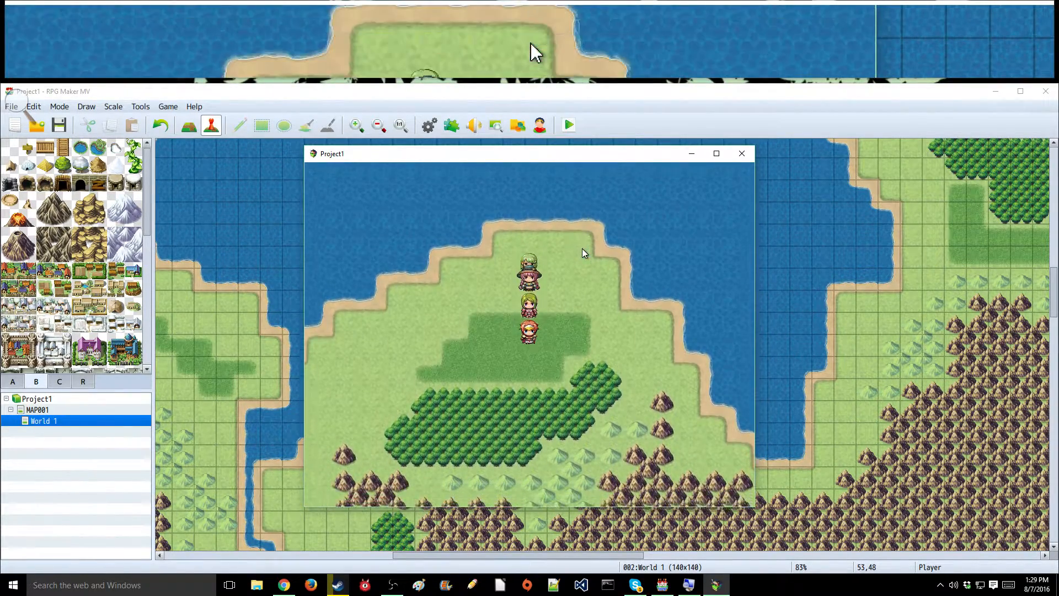
pyautogui.press('Left')
pyautogui.press('Right')
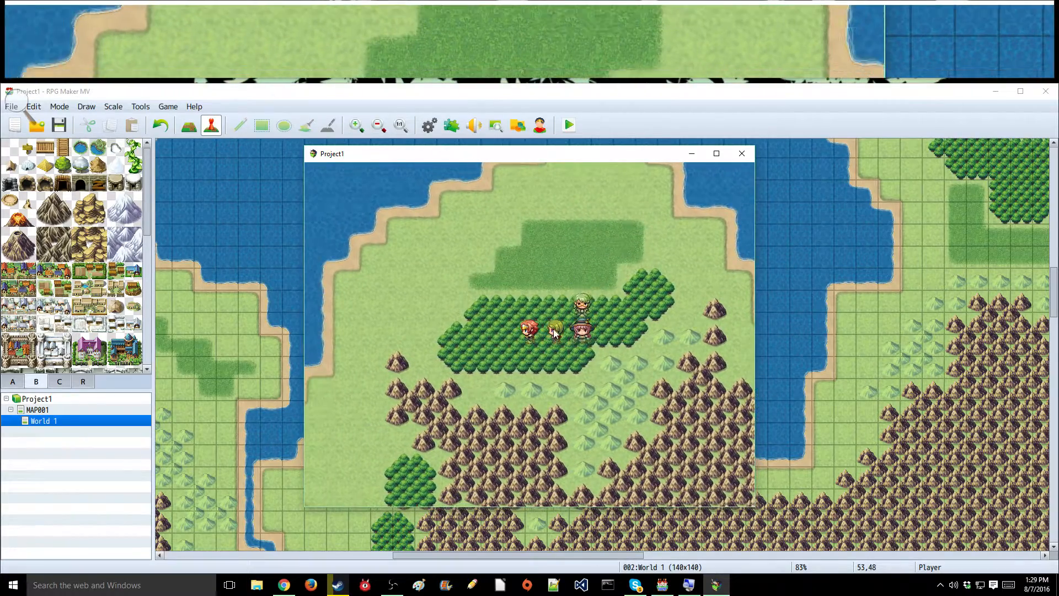
pyautogui.press('Right')
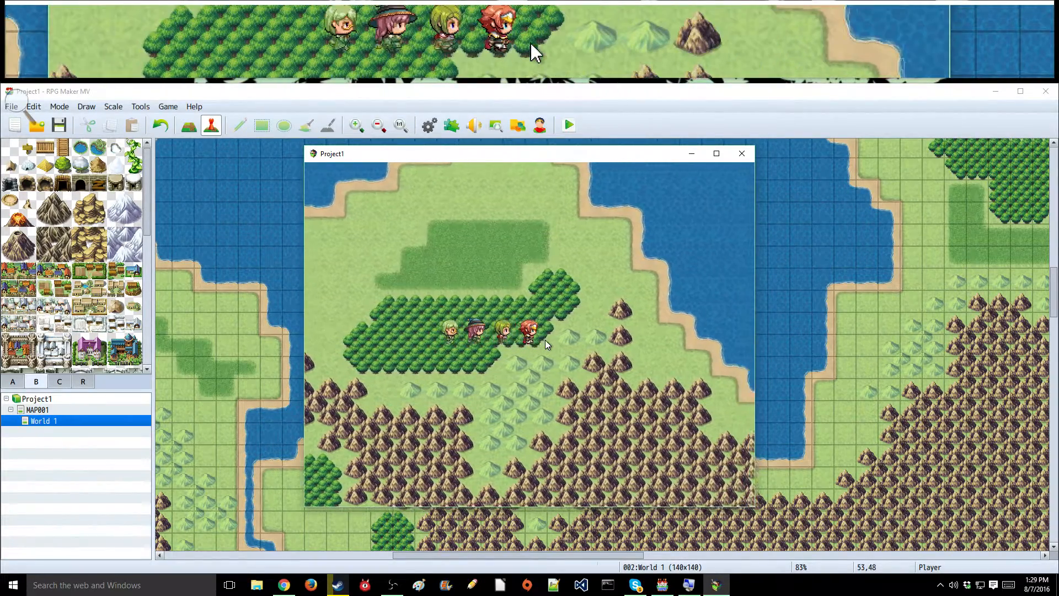
pyautogui.press('Down')
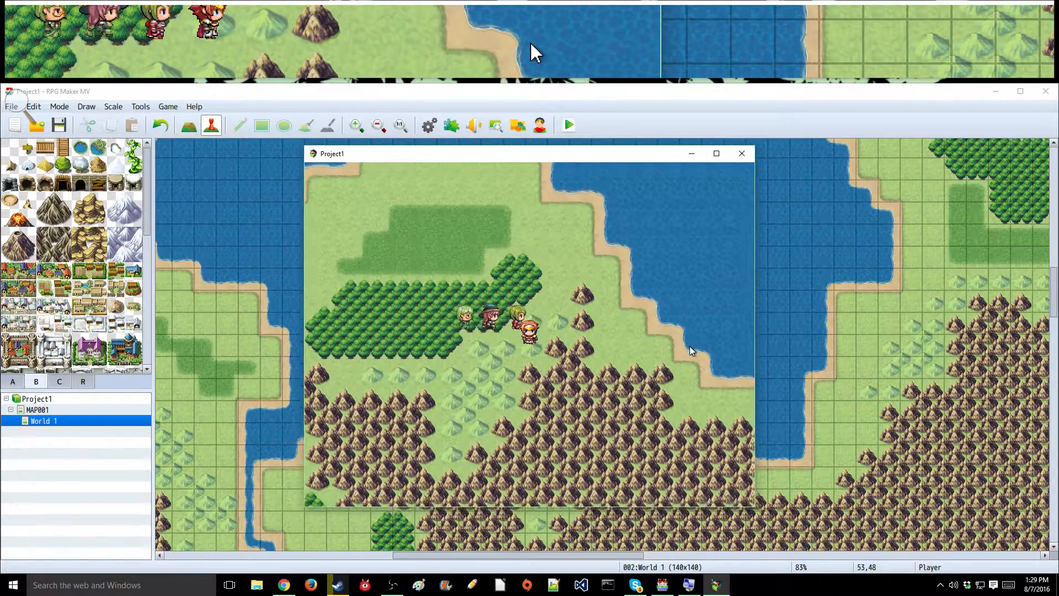
pyautogui.press('Left')
pyautogui.press('Up')
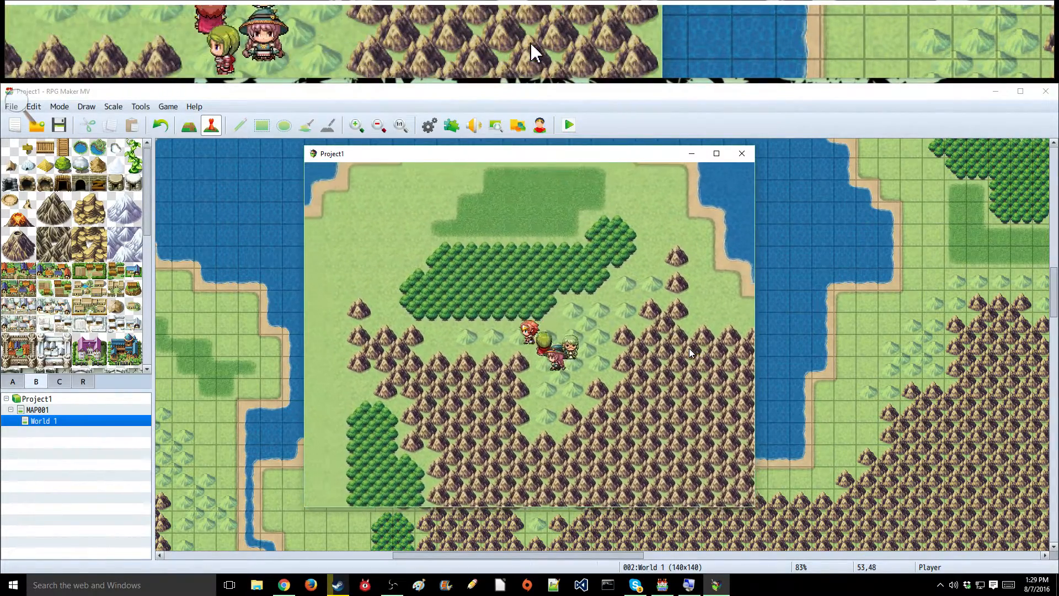
# - Walk the party west past the forest and up to the northern coast in the playtest, and close the game
pyautogui.press('Left')
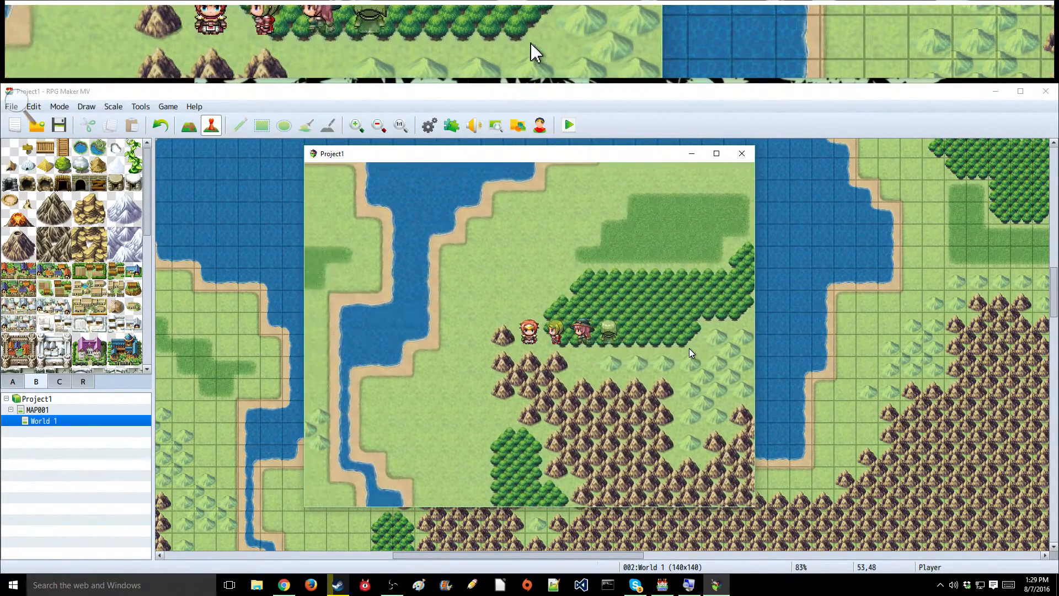
pyautogui.press('Right')
pyautogui.press('Up')
pyautogui.press('Up')
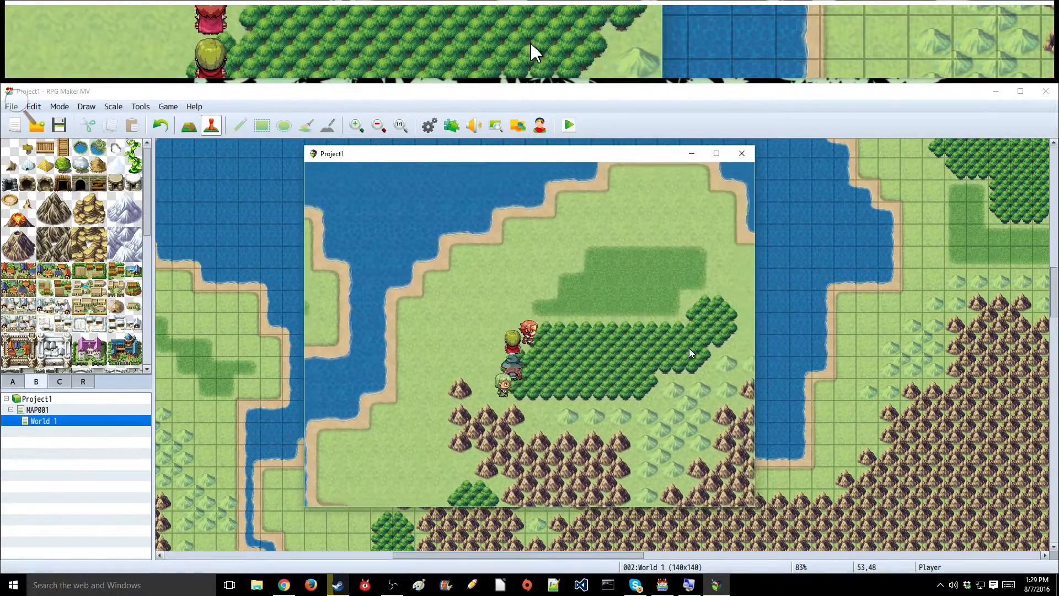
pyautogui.press('Up')
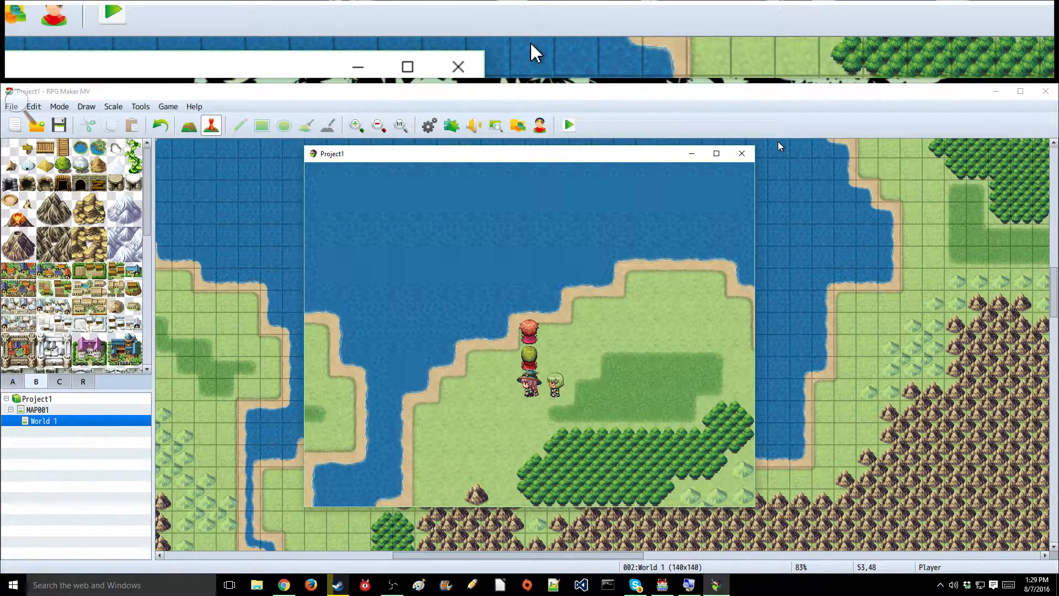
pyautogui.click(742, 153)
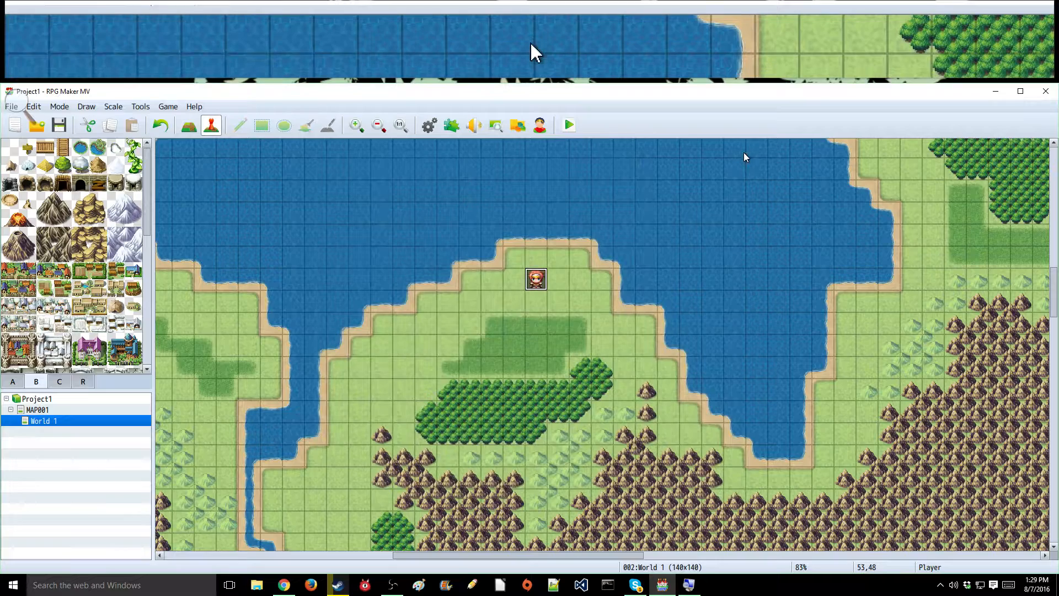
# - Close the screen magnifier and maximize the editor window
pyautogui.click(17, 103)
pyautogui.click(114, 91)
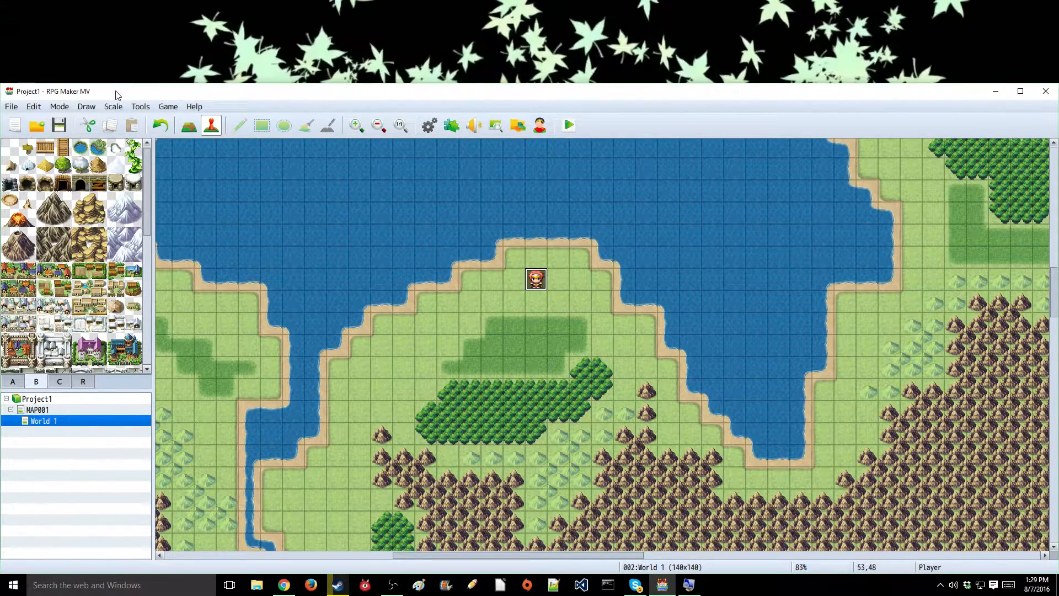
pyautogui.doubleClick(563, 96)
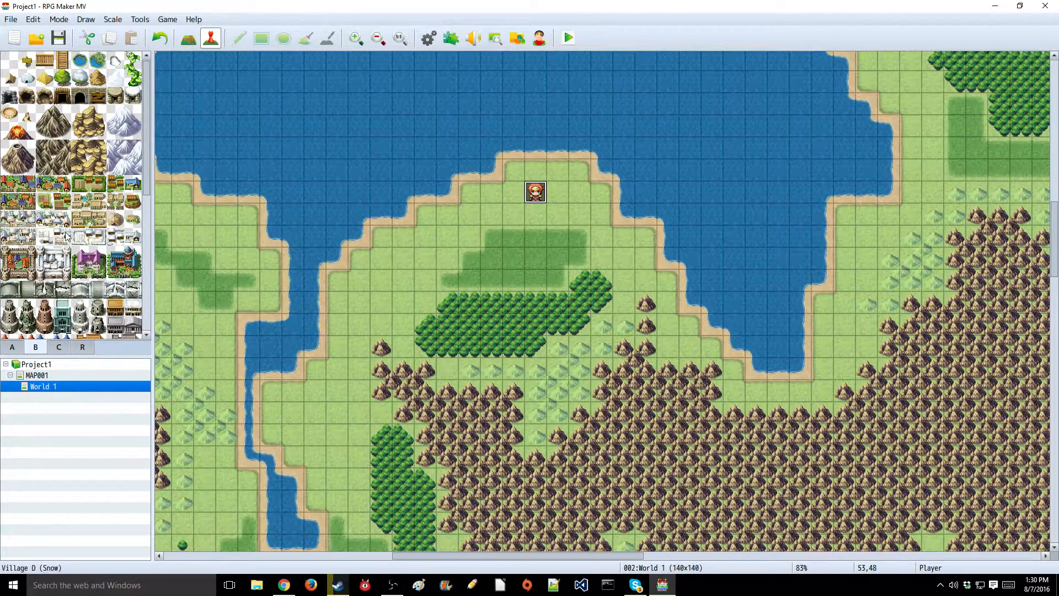
# - In map mode, stamp the walled castle town west of the dark grass patch, beside the southwestern river, and on the eastern coast at 57,50
pyautogui.scroll(-4, 67, 238)
pyautogui.scroll(-1, 67, 237)
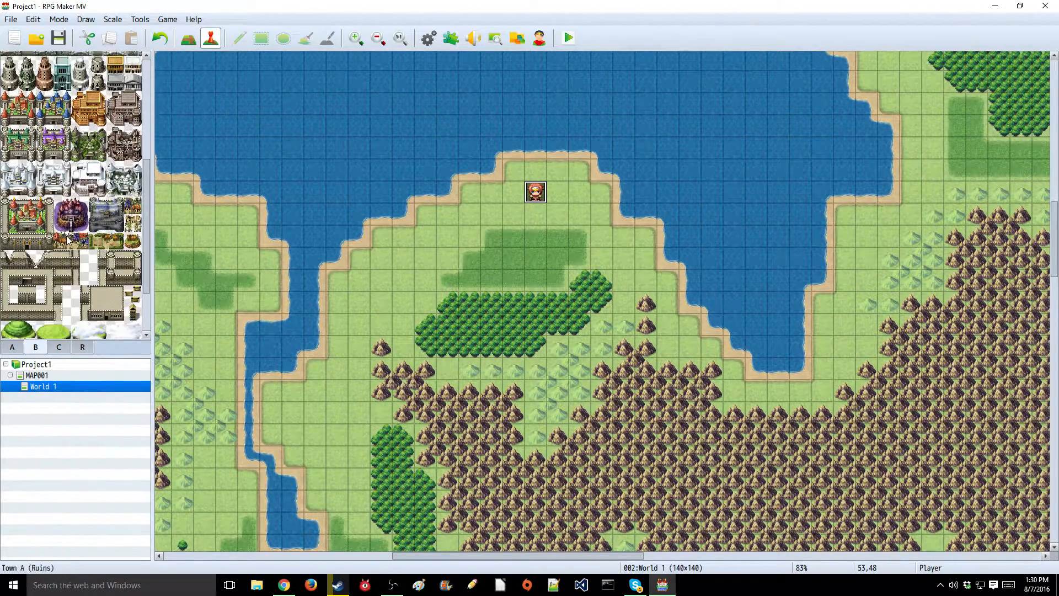
pyautogui.scroll(5, 67, 238)
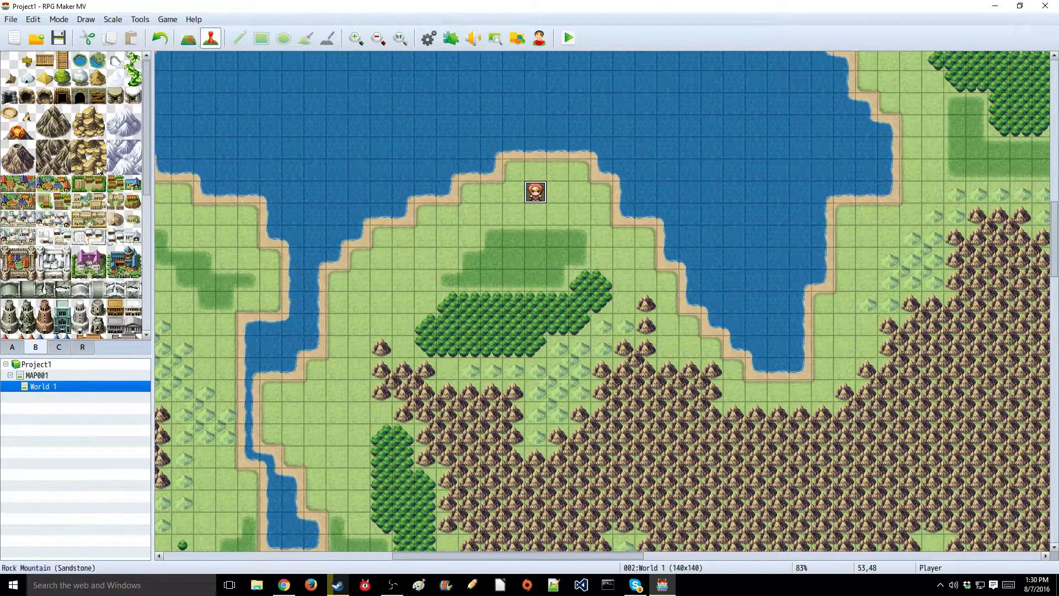
pyautogui.click(27, 273)
pyautogui.click(464, 246)
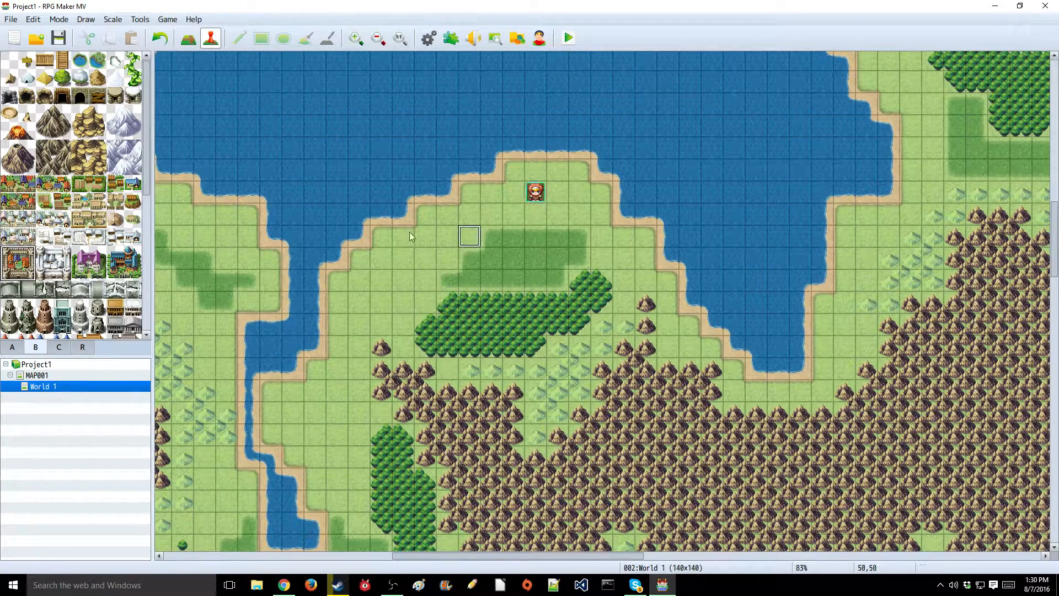
pyautogui.click(193, 44)
pyautogui.click(402, 263)
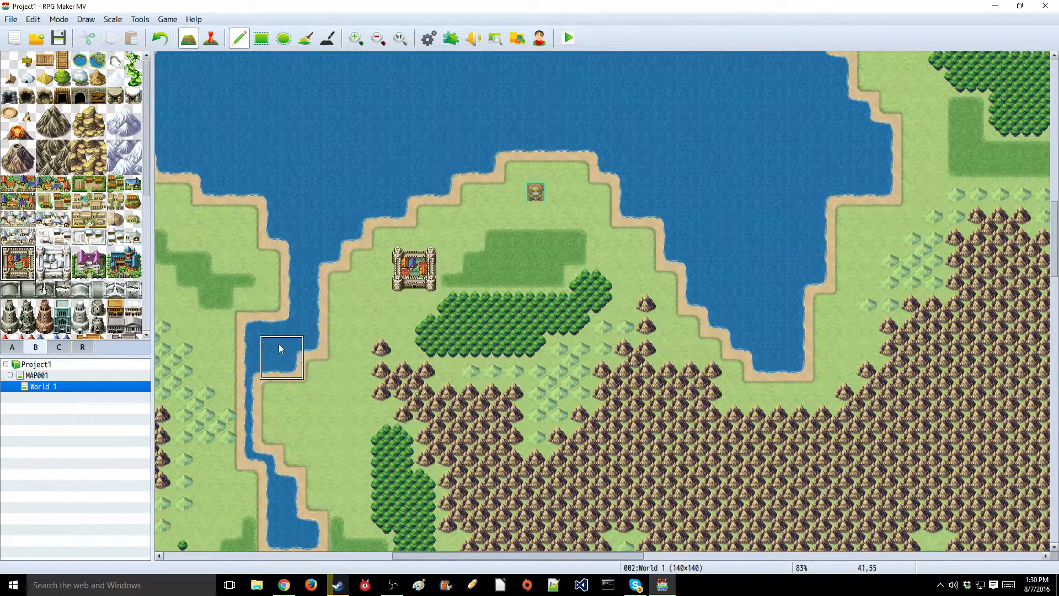
pyautogui.click(316, 398)
pyautogui.click(633, 238)
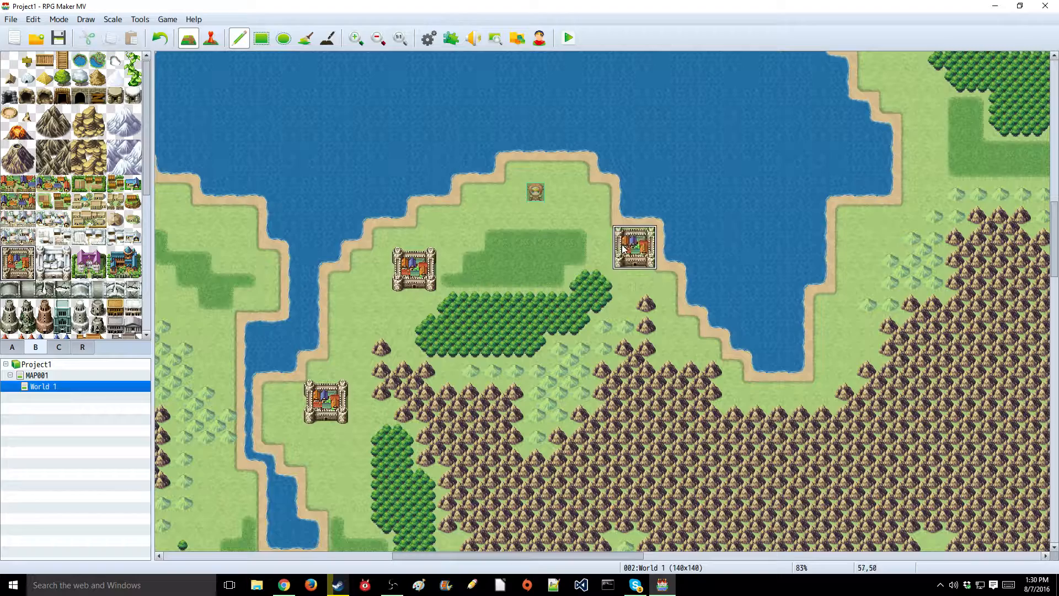
# - Place the School of Magic one tile at a time over the castle town west of the dark grass patch
pyautogui.moveTo(116, 255); pyautogui.dragTo(141, 279)
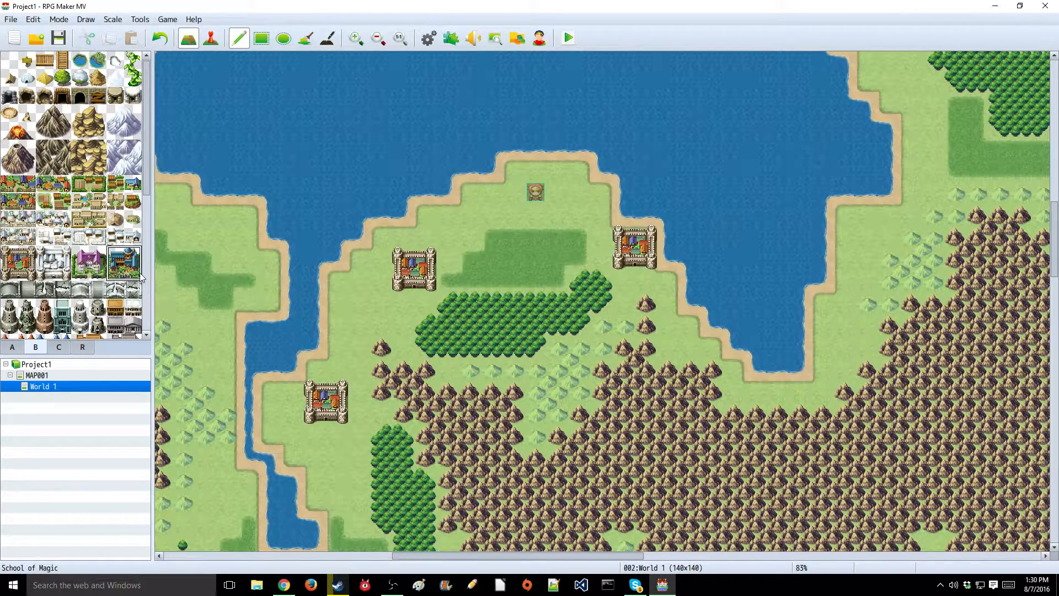
pyautogui.click(116, 255)
pyautogui.click(403, 258)
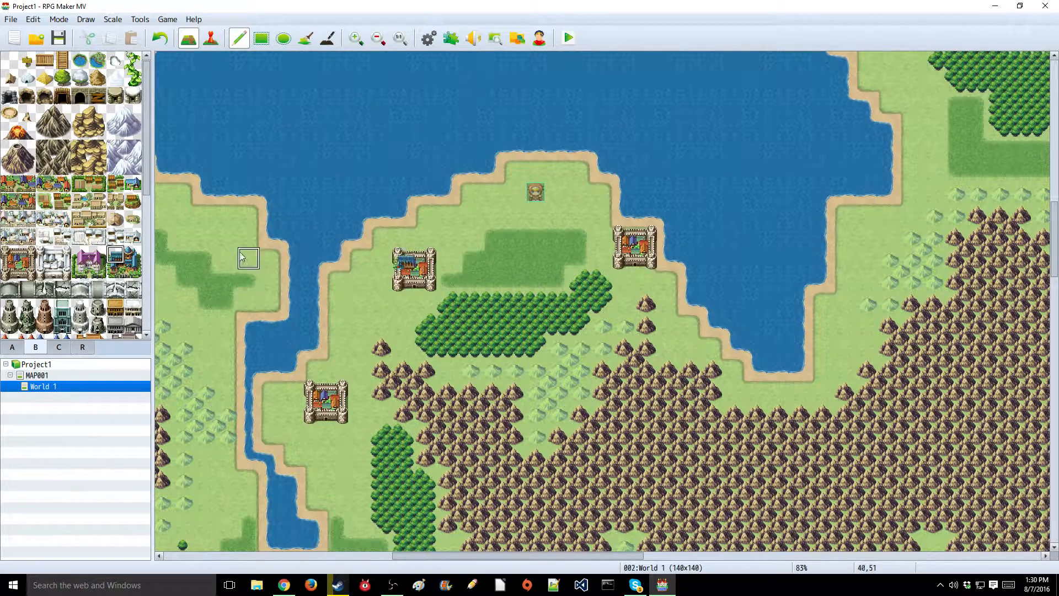
pyautogui.click(133, 254)
pyautogui.click(424, 258)
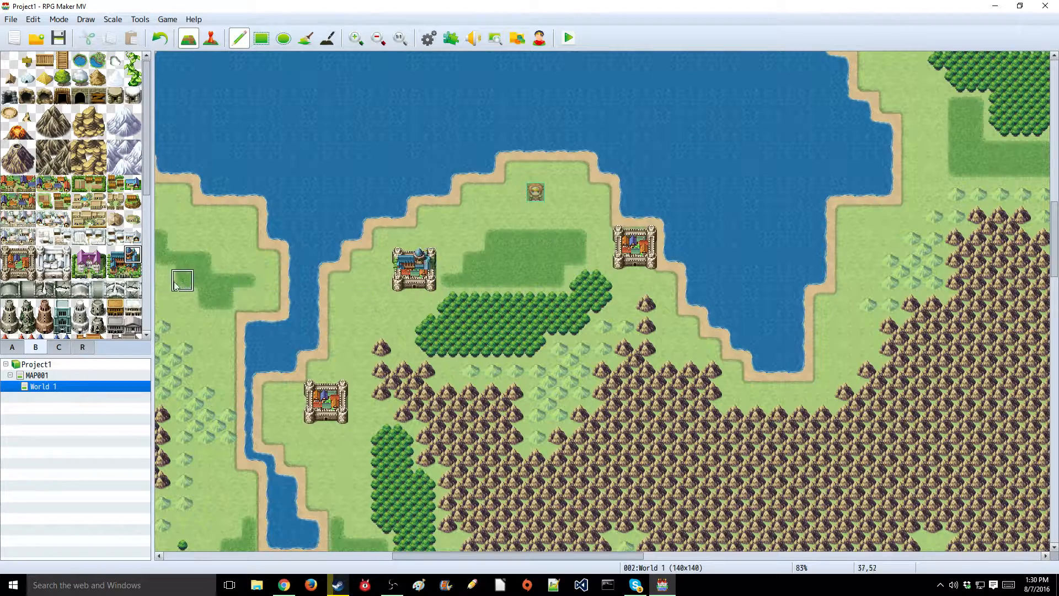
pyautogui.click(115, 271)
pyautogui.click(403, 280)
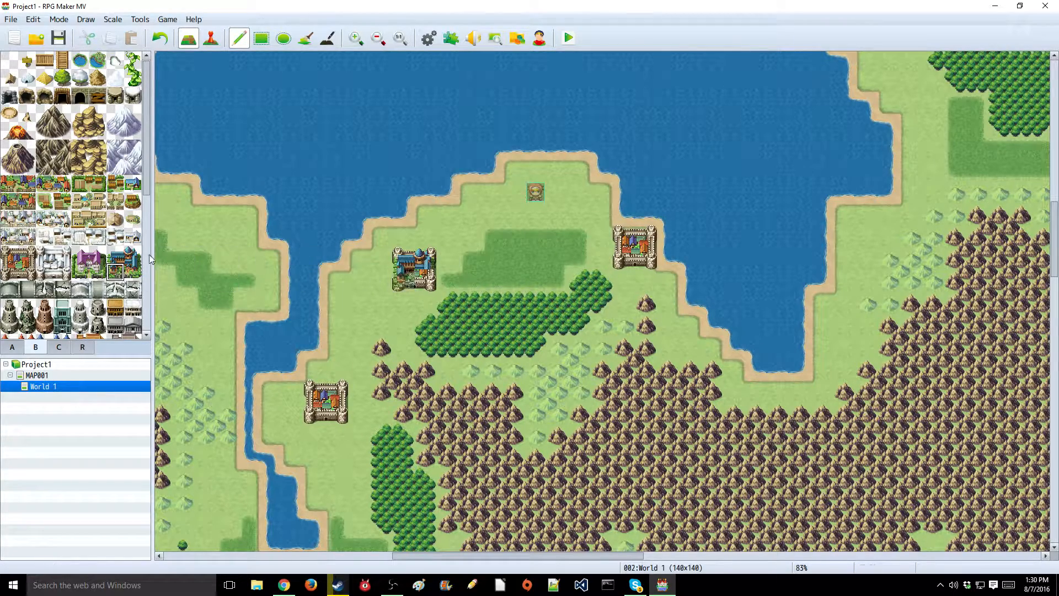
pyautogui.click(132, 271)
pyautogui.click(424, 280)
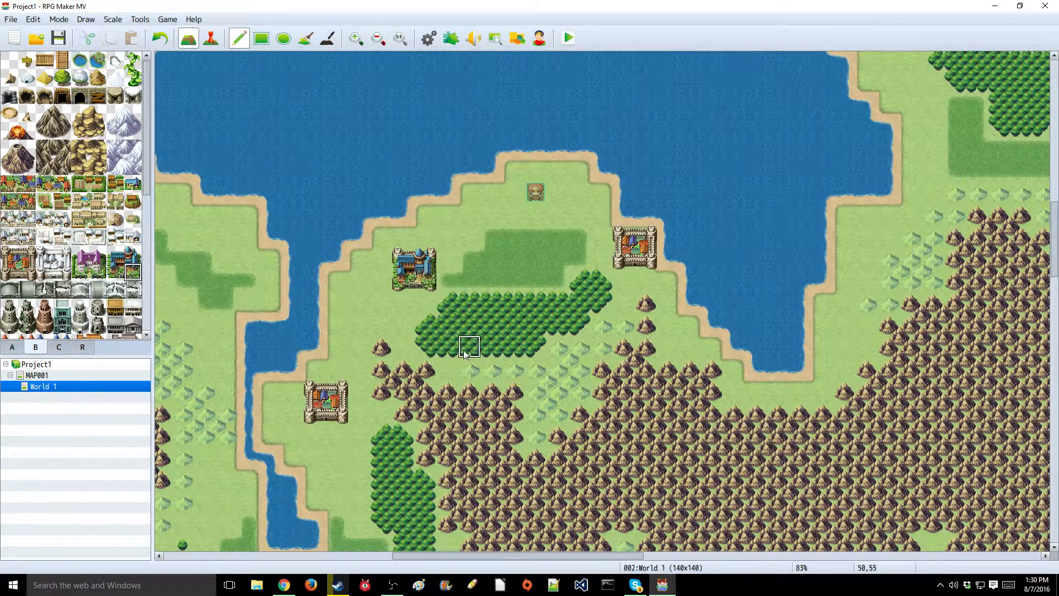
# - Stamp a large block of building tiles over the grass and forest, and undo it along with the School of Magic tiles
pyautogui.moveTo(116, 254); pyautogui.dragTo(135, 280)
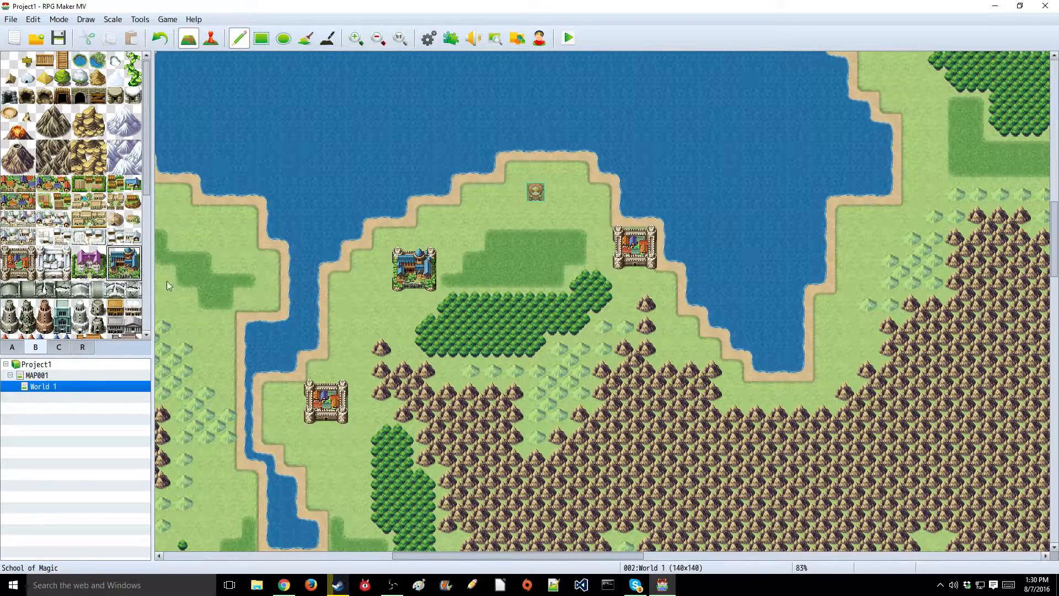
pyautogui.moveTo(11, 242); pyautogui.dragTo(132, 326)
pyautogui.click(449, 234)
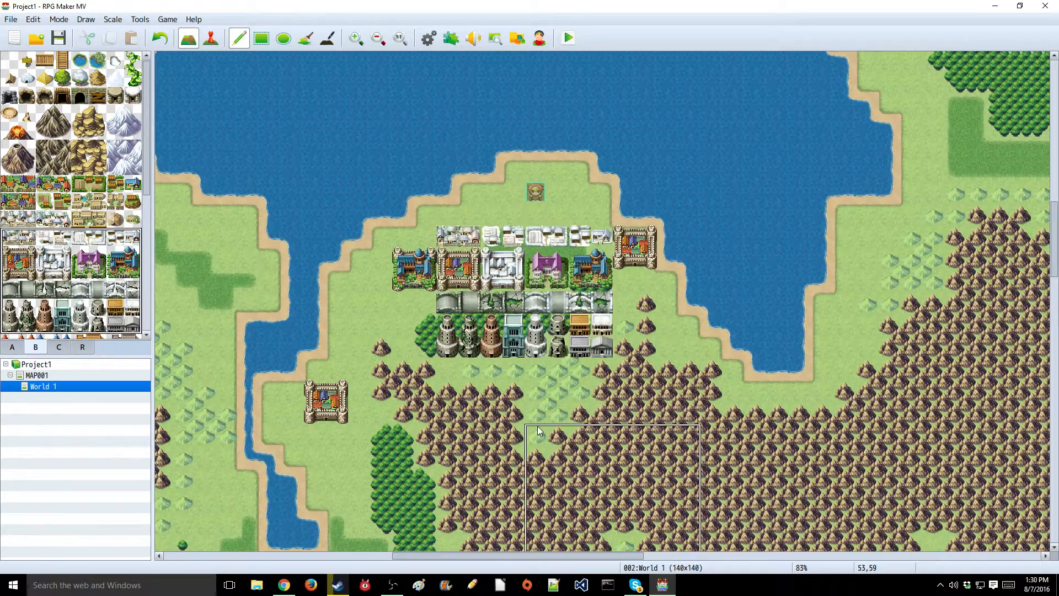
pyautogui.hotkey('ctrl', 'z')
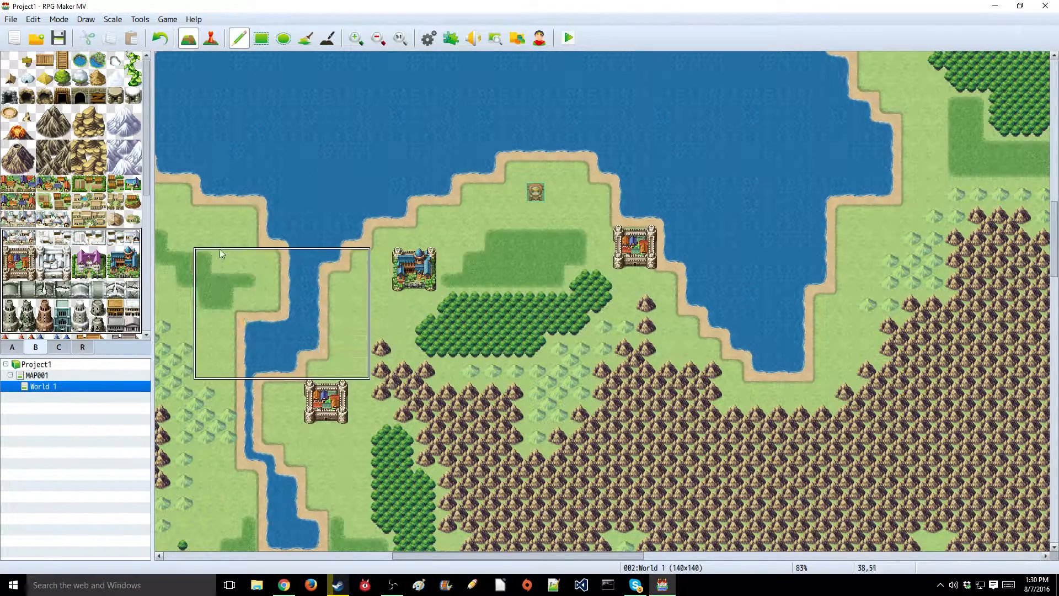
pyautogui.hotkey('ctrl', 'z')
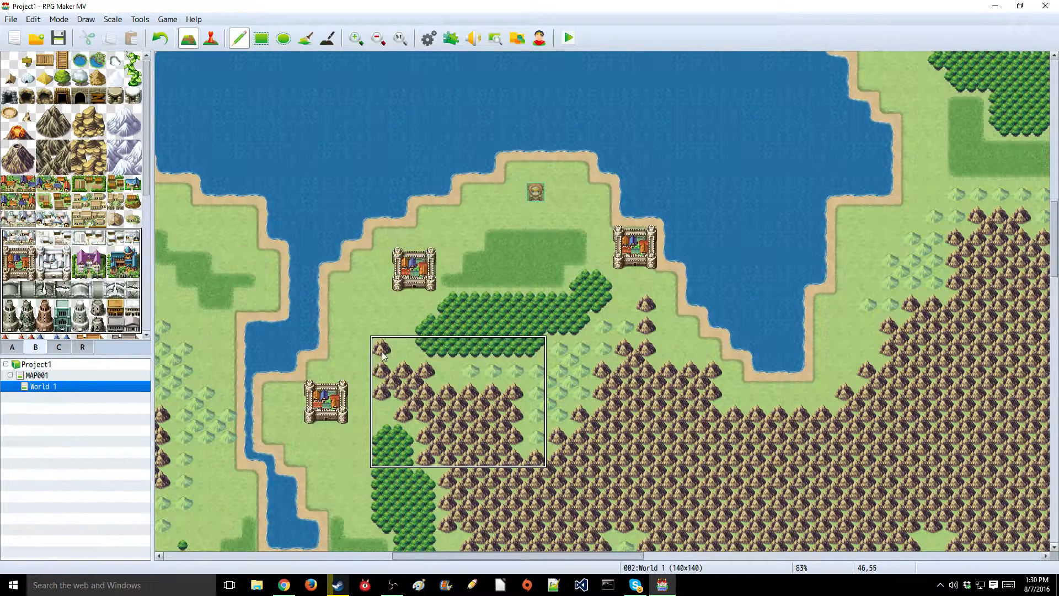
# - Stamp the complete School of Magic as a single block beside the river, just southwest of the western castle town
pyautogui.click(135, 269)
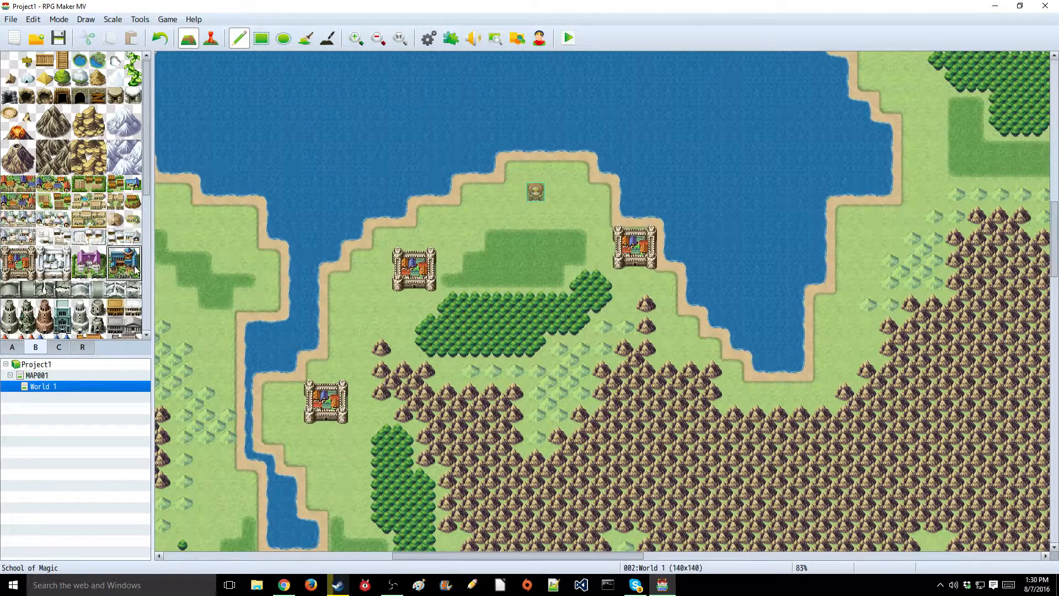
pyautogui.click(339, 279)
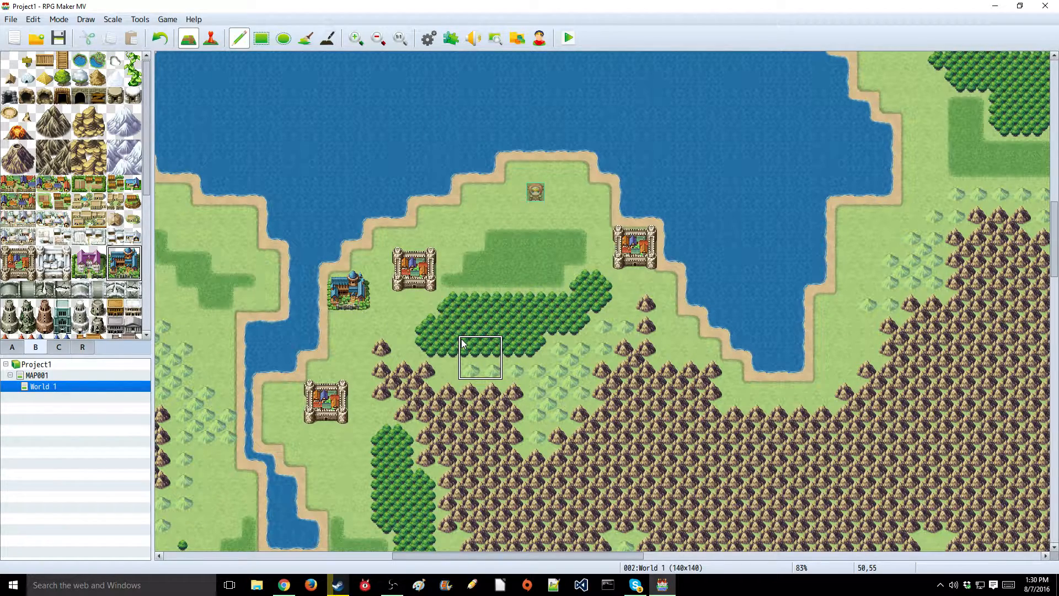
# - Open the sample maps for World 1 and preview Forest Town, Abandoned Town, Snow Town, Oasis and Fortress
pyautogui.rightClick(65, 387)
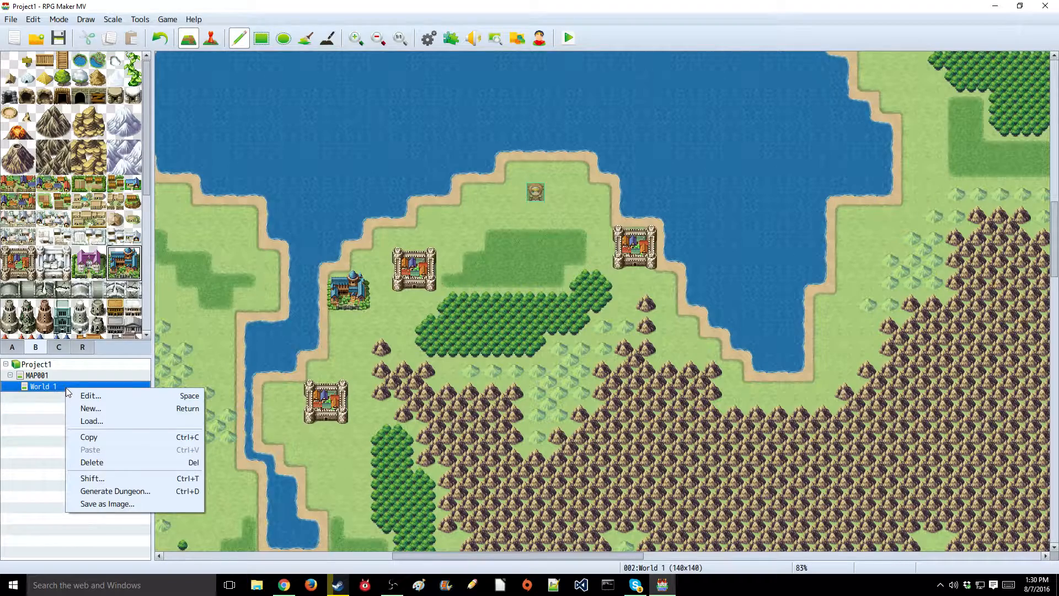
pyautogui.click(89, 422)
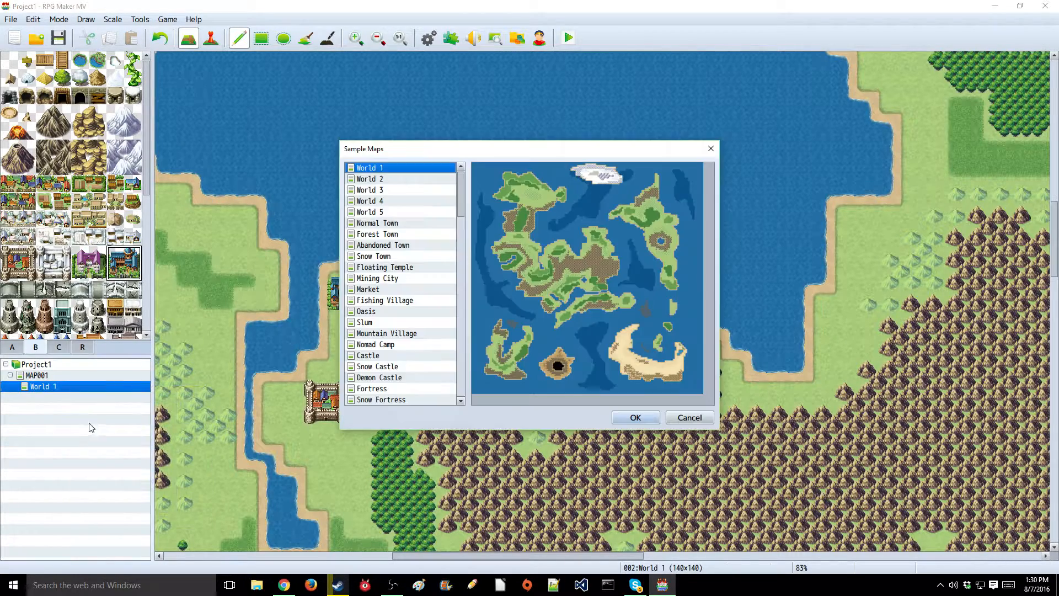
pyautogui.click(414, 235)
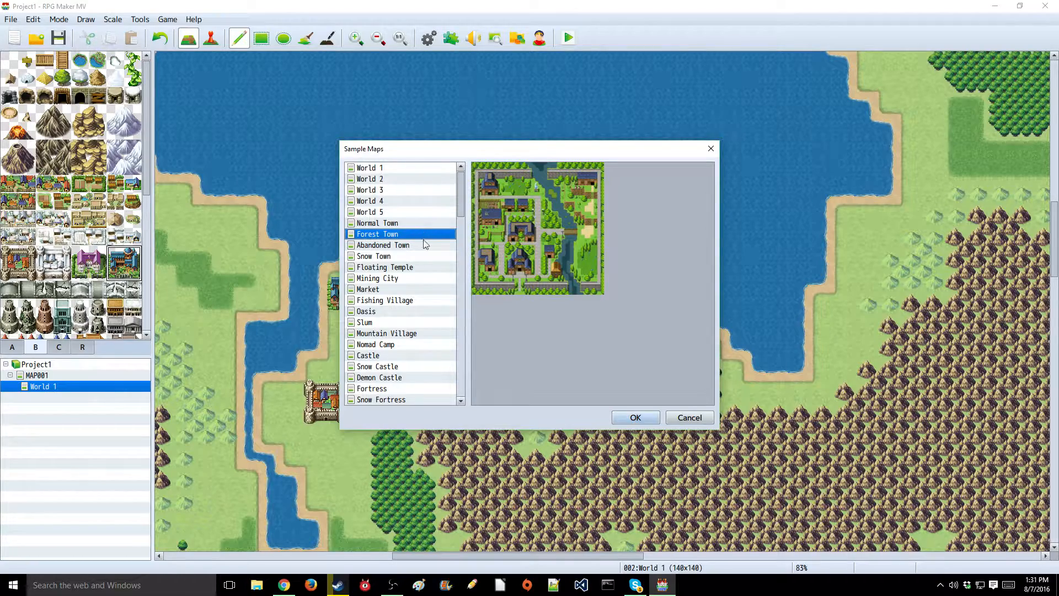
pyautogui.click(426, 246)
pyautogui.click(395, 258)
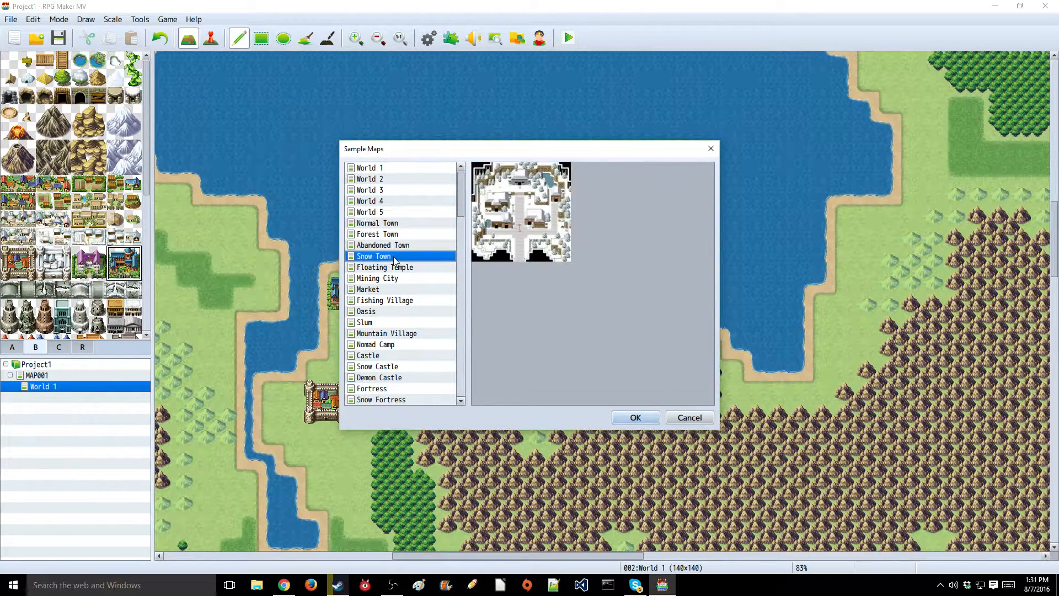
pyautogui.click(403, 312)
pyautogui.scroll(-3, 404, 312)
pyautogui.click(405, 311)
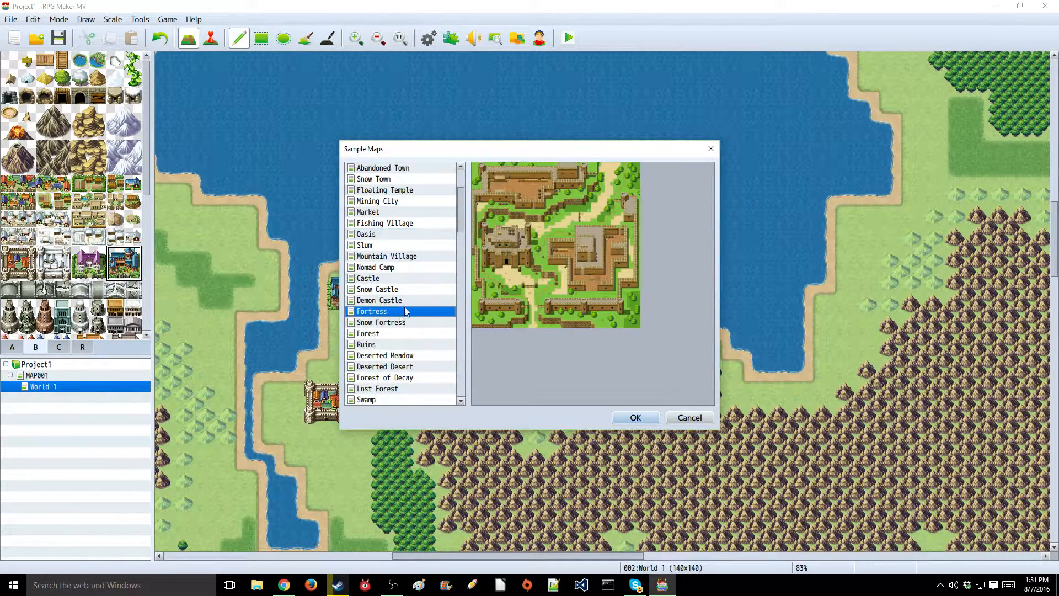
pyautogui.scroll(3, 403, 308)
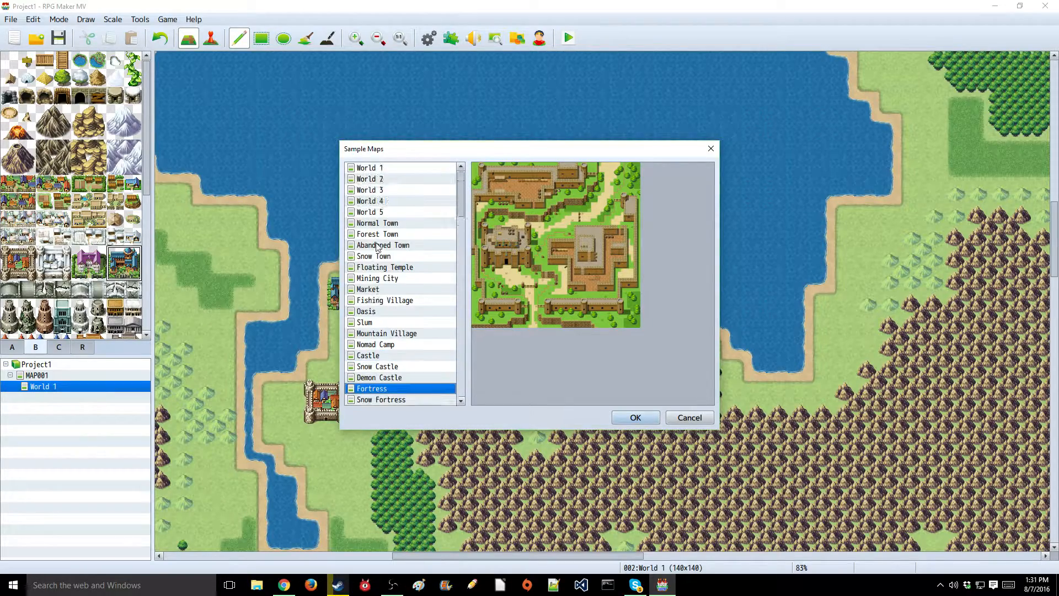
# - Load the Forest Town sample map as a child of World 1
pyautogui.click(378, 236)
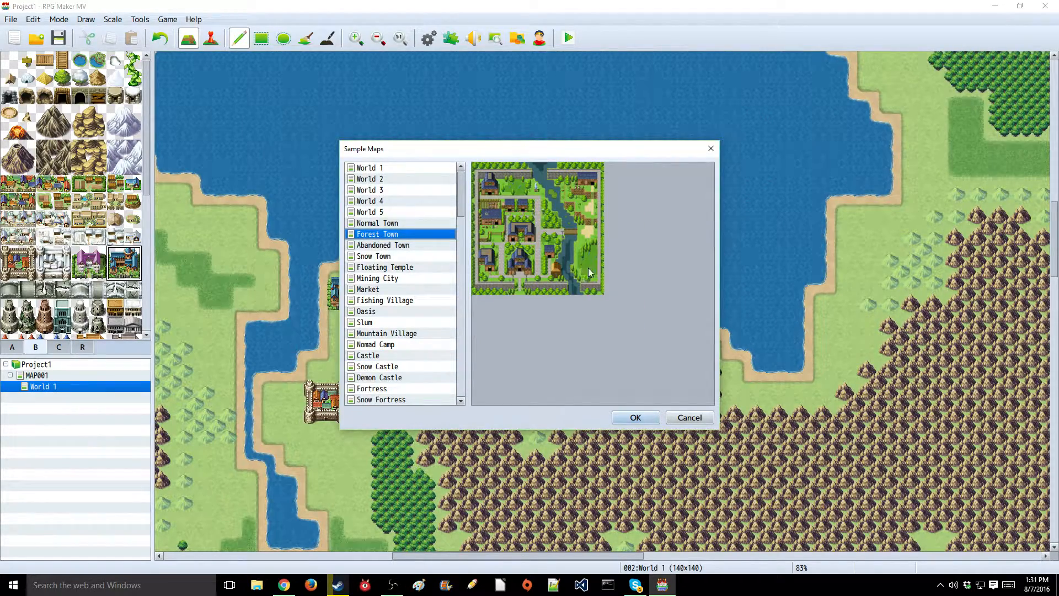
pyautogui.click(636, 416)
pyautogui.scroll(5, 534, 309)
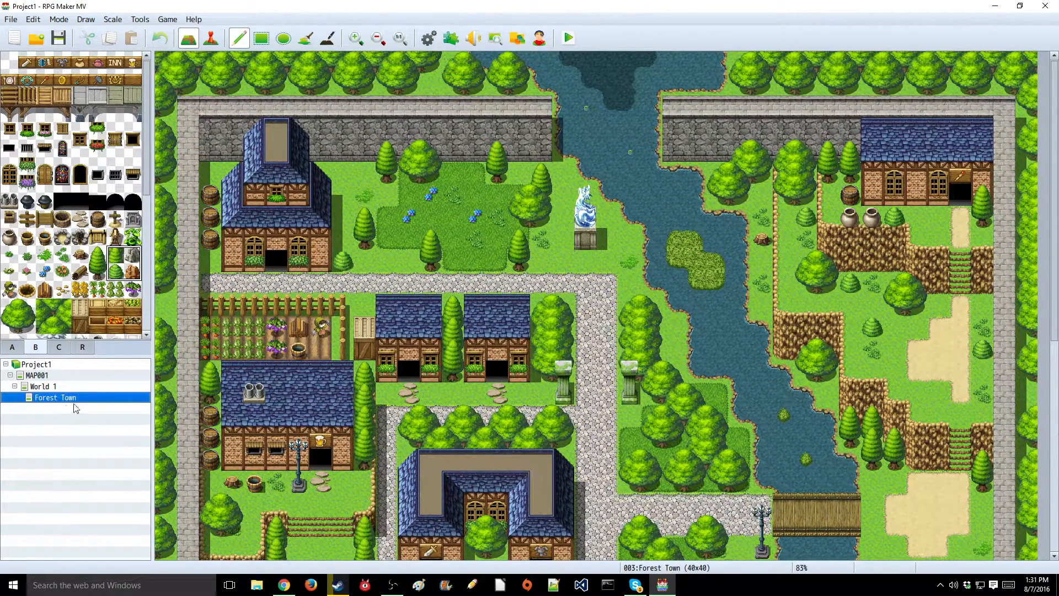
# - Return to the World 1 map and playtest the project with a new game
pyautogui.click(65, 386)
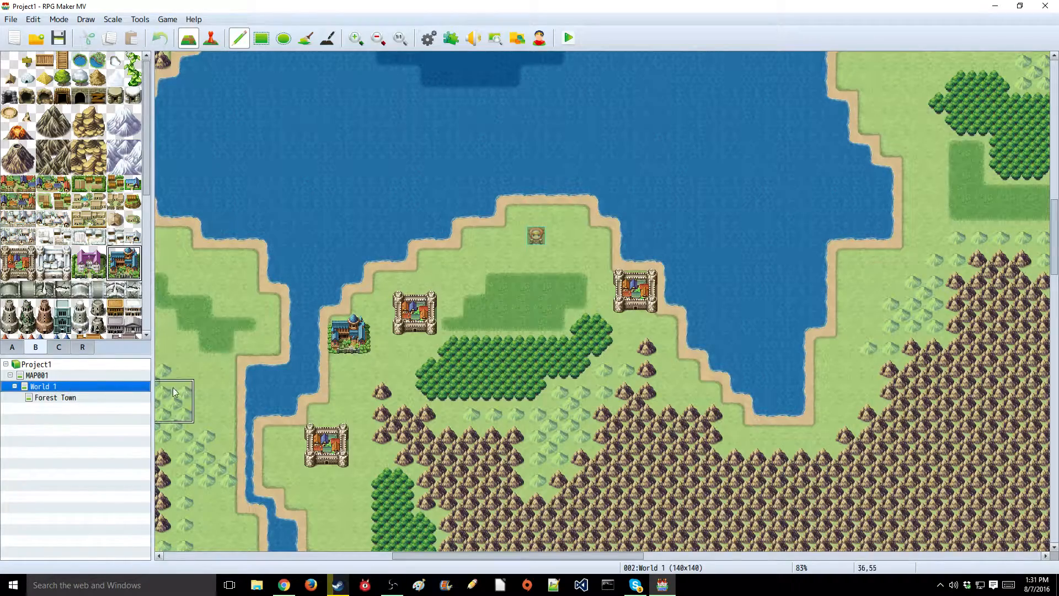
pyautogui.click(565, 39)
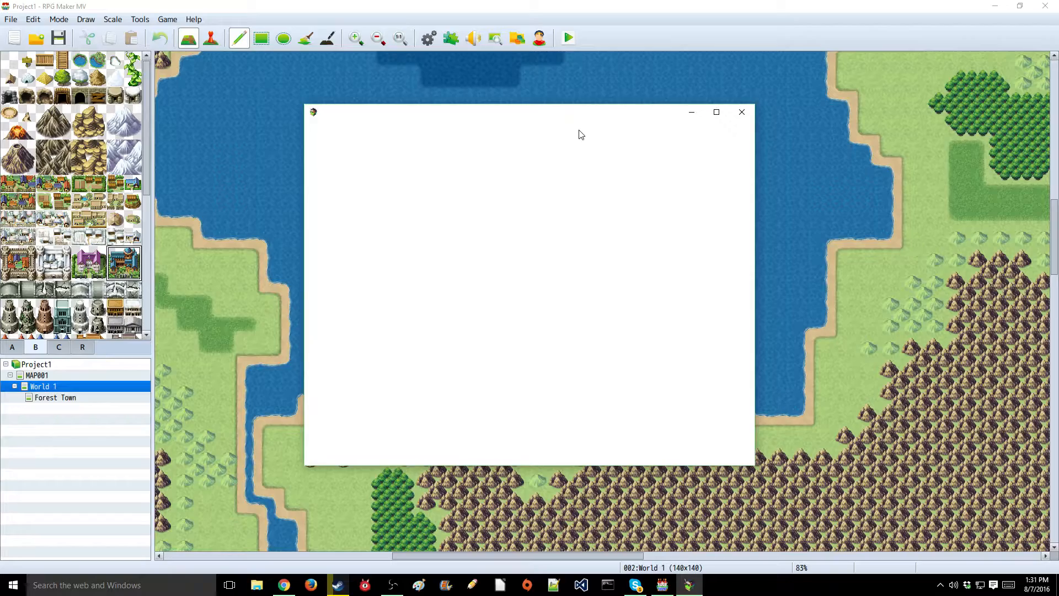
pyautogui.press('Return')
pyautogui.press('Up')
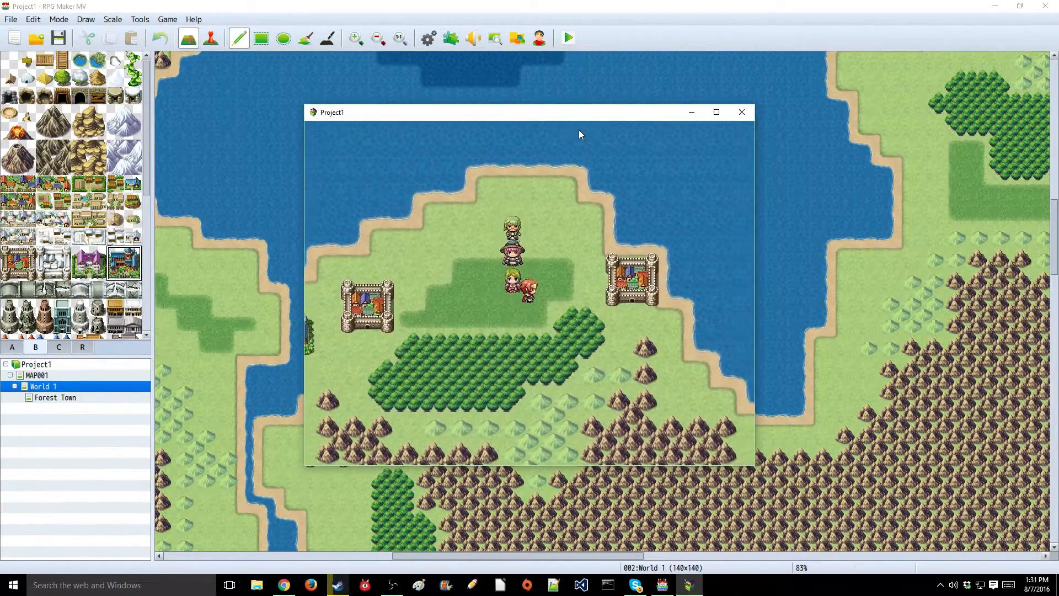
# - Walk the party southwest across the grass and forest and onto the School of Magic beside the river
pyautogui.press('Down')
pyautogui.press('Right')
pyautogui.press('Down')
pyautogui.press('Left')
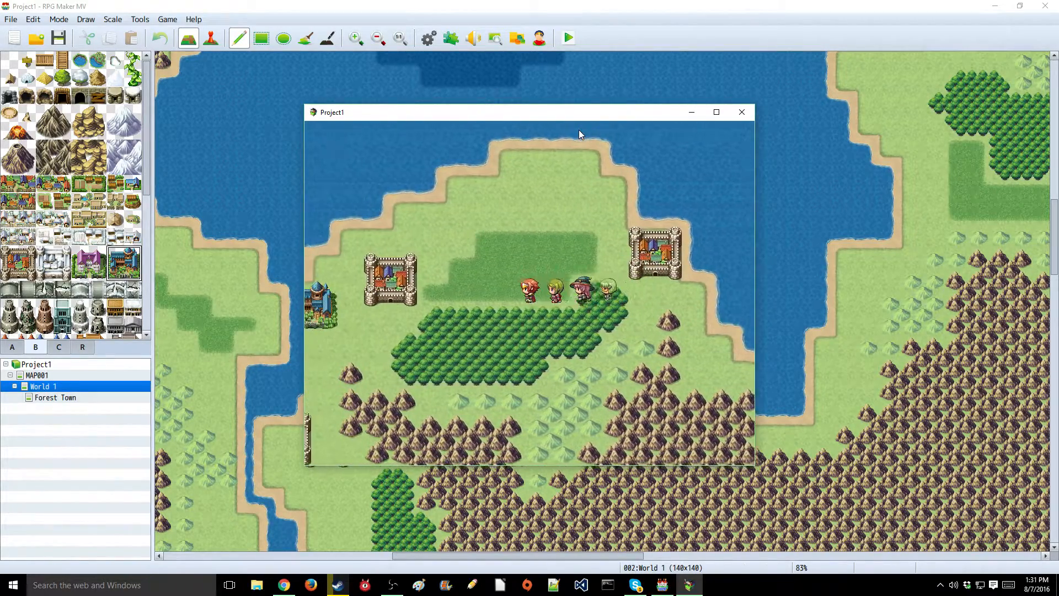
pyautogui.press('Down')
pyautogui.press('Left')
pyautogui.press('Up')
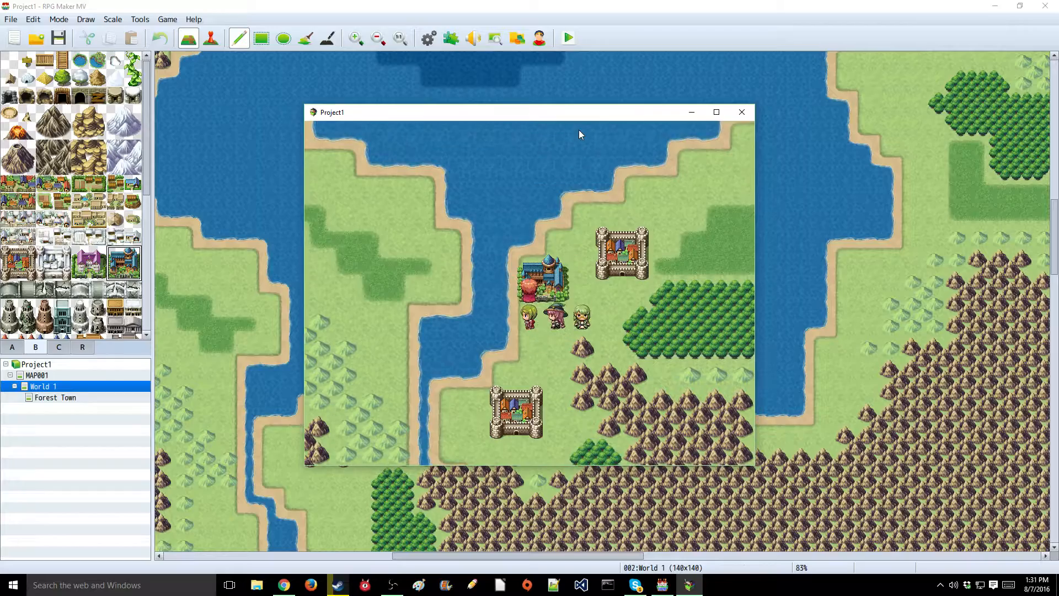
# - Walk the party around and over the School of Magic to test its passability, and end the playtest
pyautogui.press('Right')
pyautogui.press('Up')
pyautogui.press('Left')
pyautogui.press('Right')
pyautogui.press('Down')
pyautogui.press('Left')
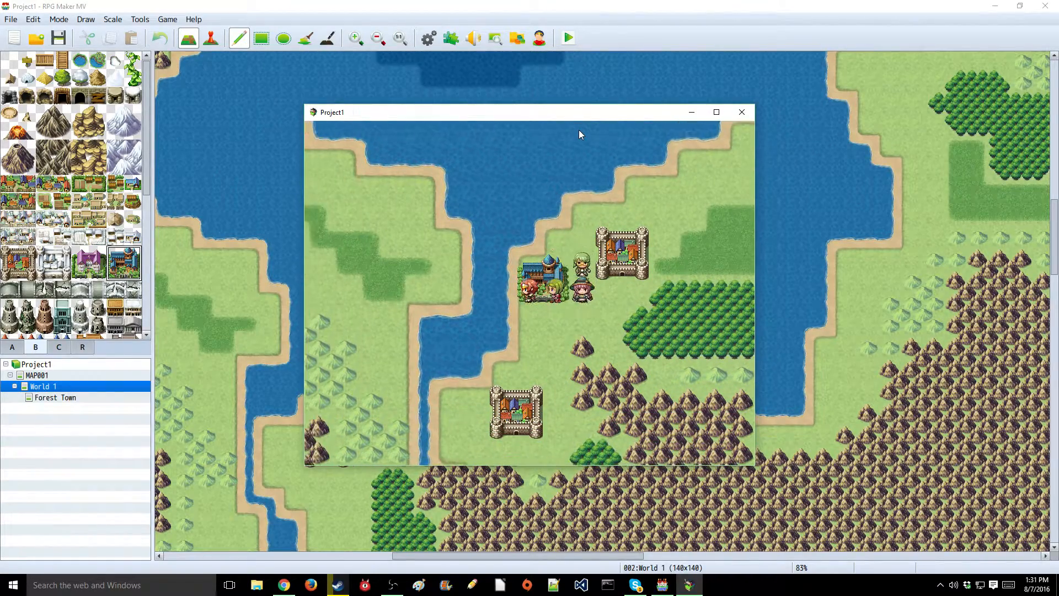
pyautogui.click(741, 112)
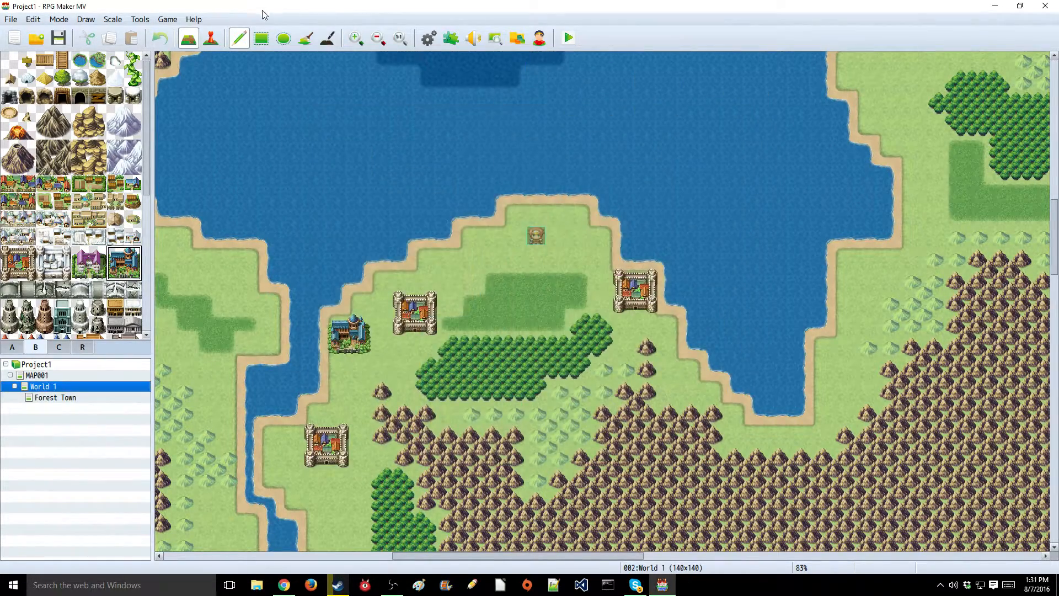
# - In event mode, create an event named TownEntrance on the lower-right tile of the castle town beside the School of Magic
pyautogui.click(216, 41)
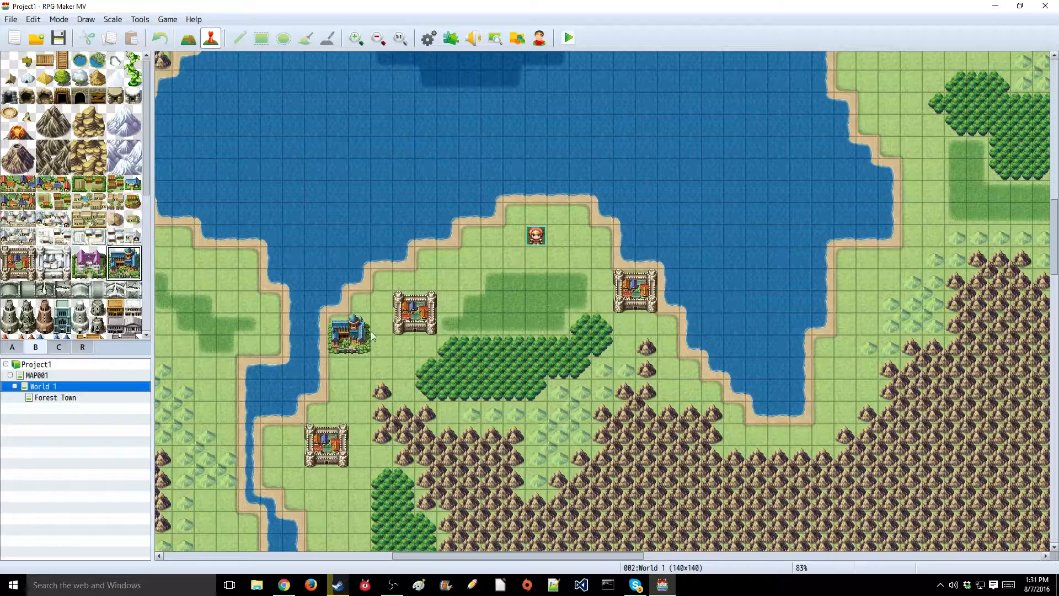
pyautogui.click(429, 321)
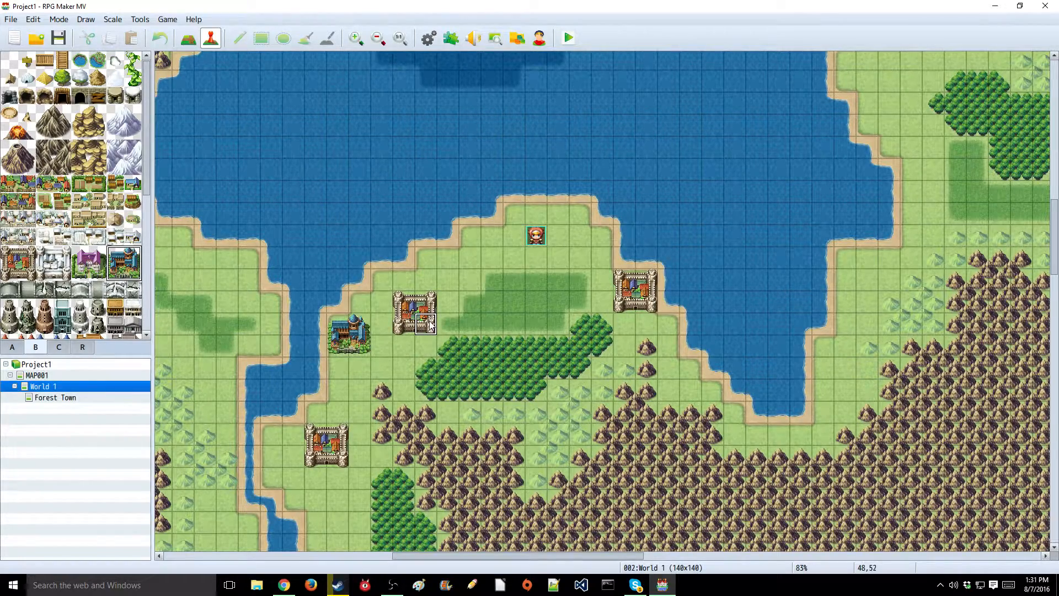
pyautogui.rightClick(430, 324)
pyautogui.press('Escape')
pyautogui.doubleClick(425, 324)
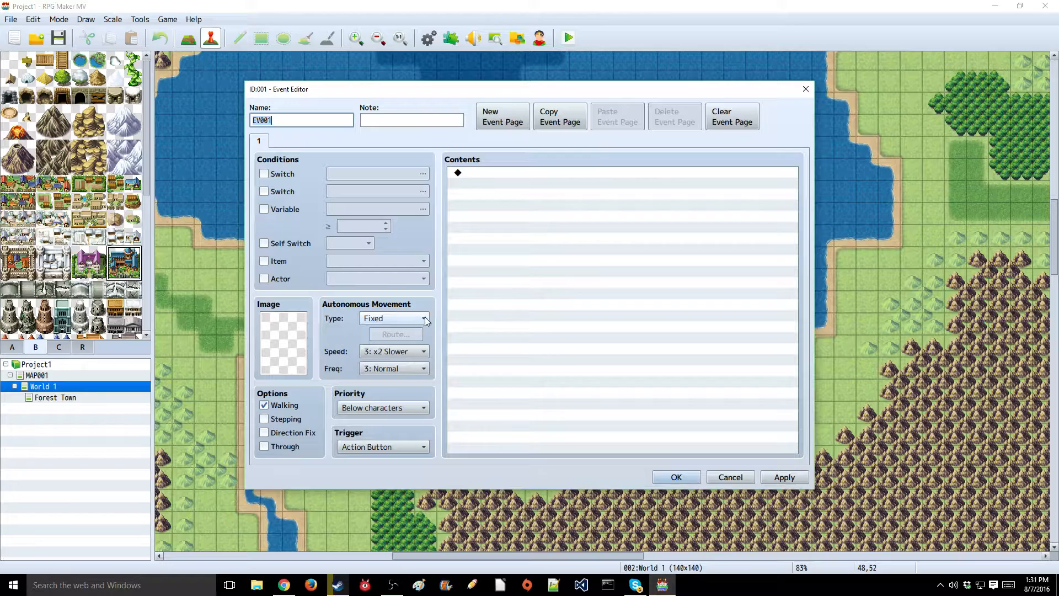
pyautogui.click(804, 89)
pyautogui.doubleClick(429, 323)
pyautogui.write('Tow')
pyautogui.doubleClick(479, 175)
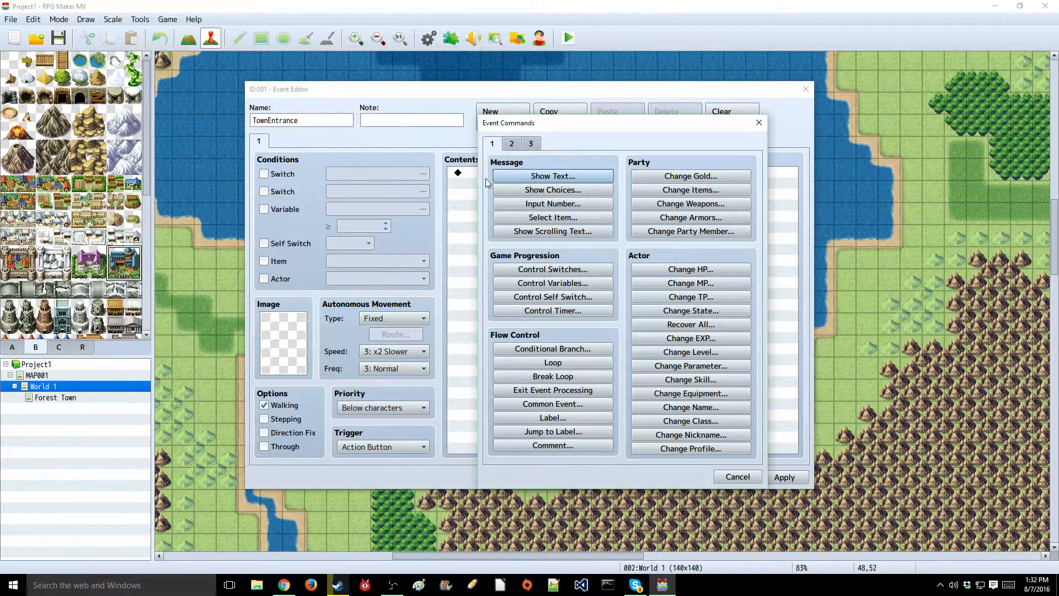
pyautogui.click(759, 123)
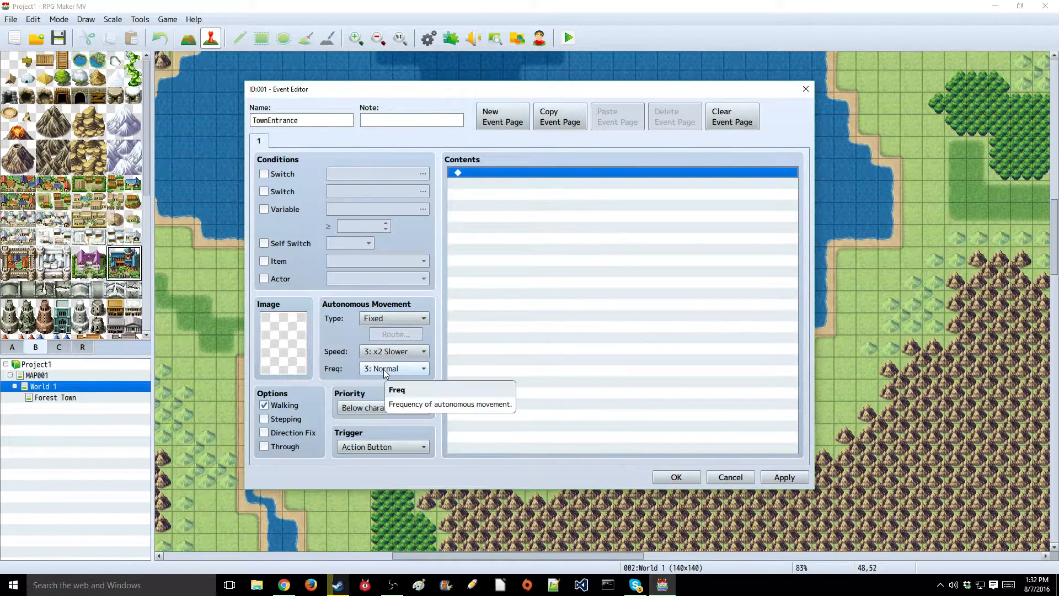
# - Review the event's priority options, keeping Below characters, and set its trigger to Player Touch
pyautogui.press('super+plus')
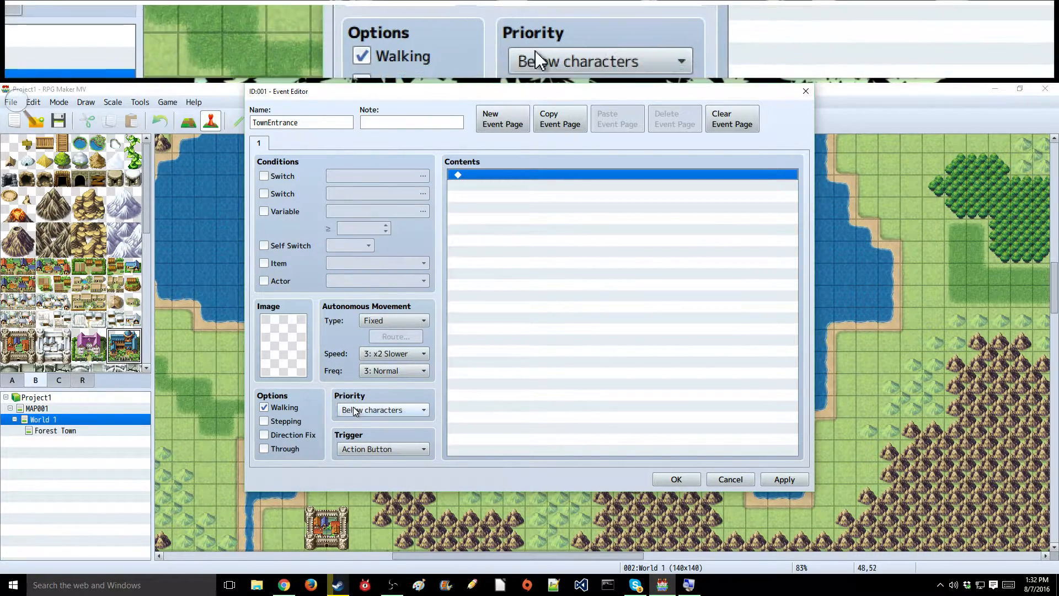
pyautogui.click(388, 414)
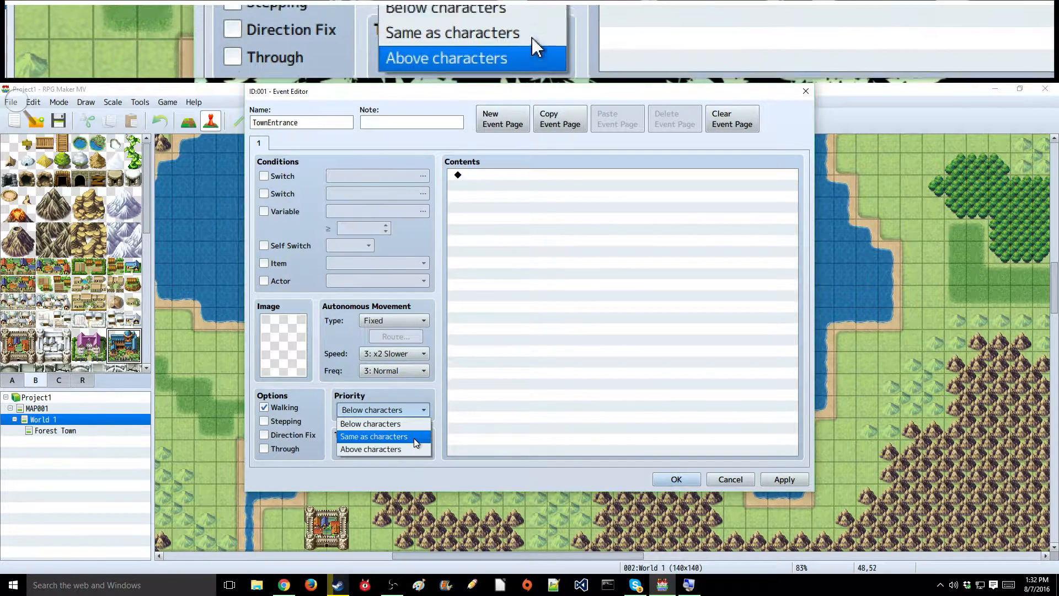
pyautogui.click(455, 406)
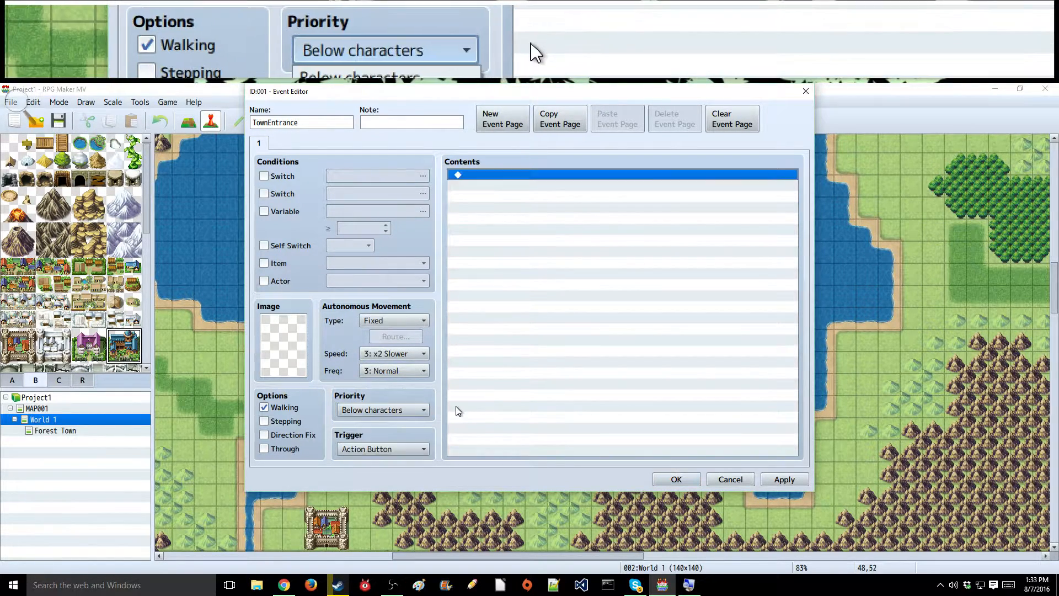
pyautogui.moveTo(383, 451)
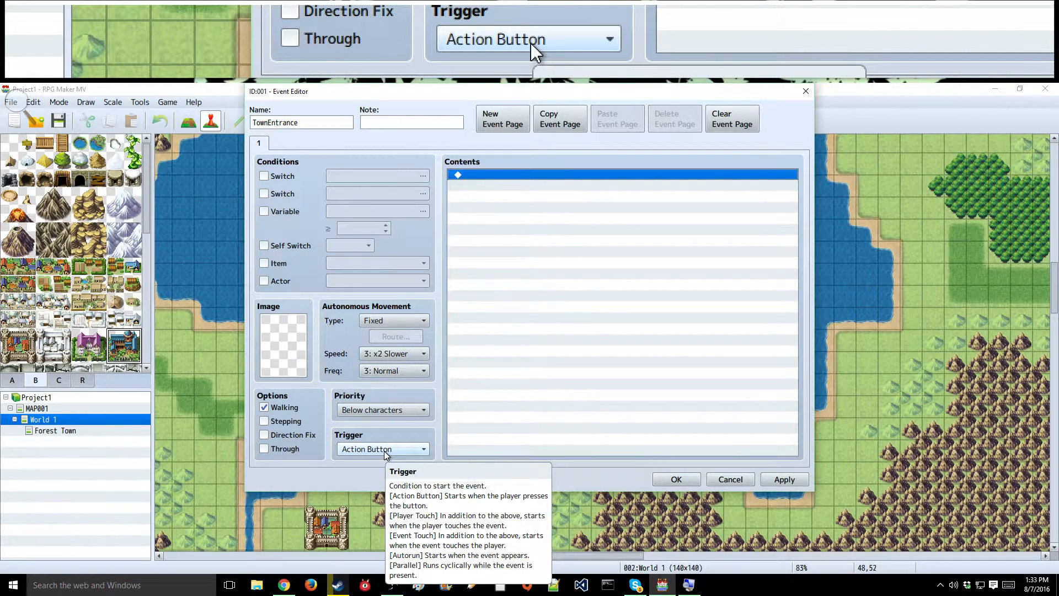
pyautogui.click(384, 451)
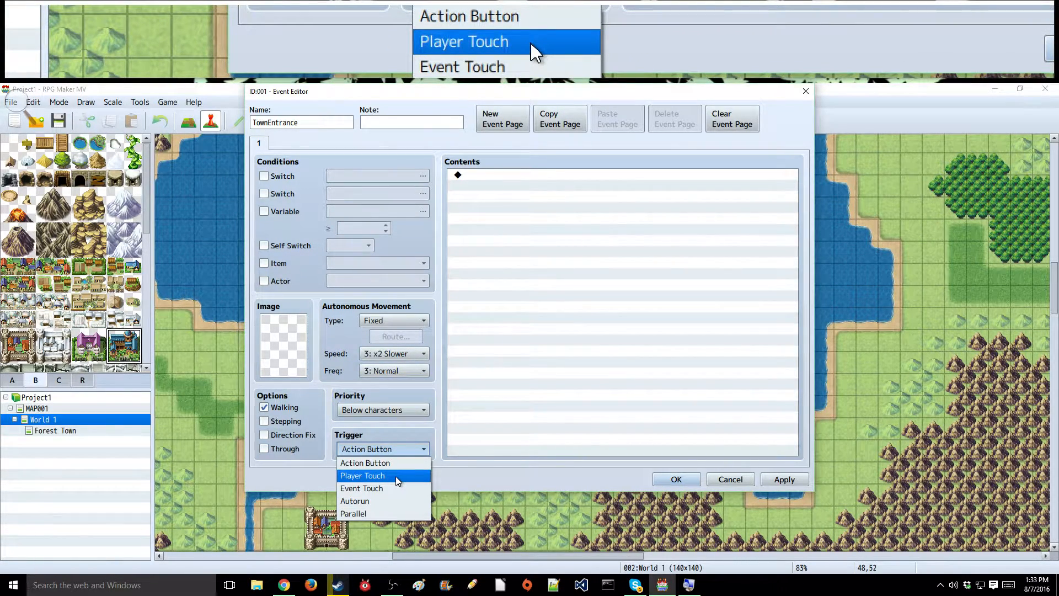
pyautogui.click(395, 475)
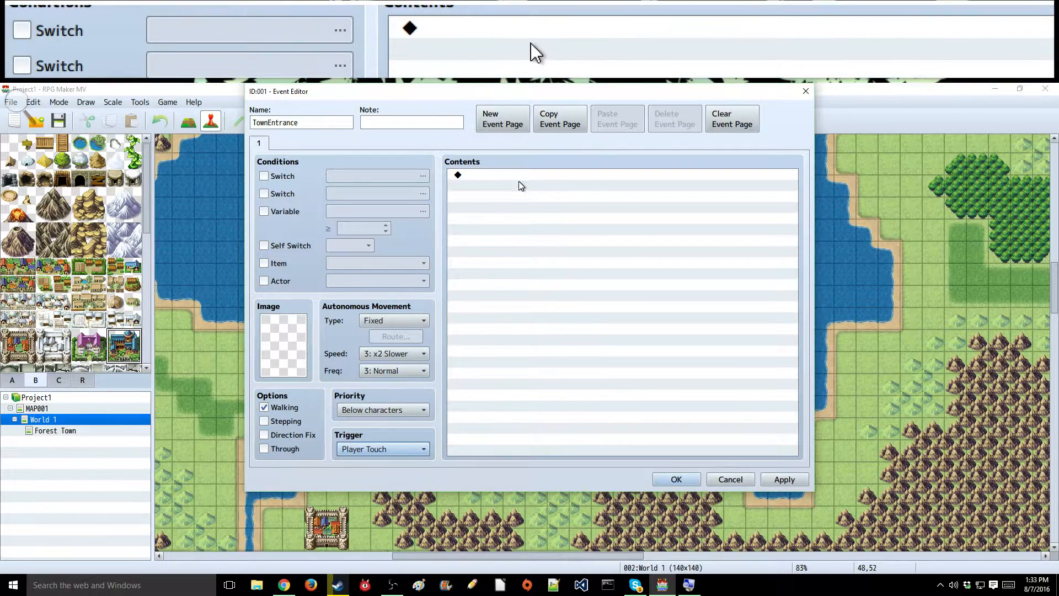
# - Add a Transfer Player command to the event's contents with Forest Town as the destination map
pyautogui.doubleClick(522, 177)
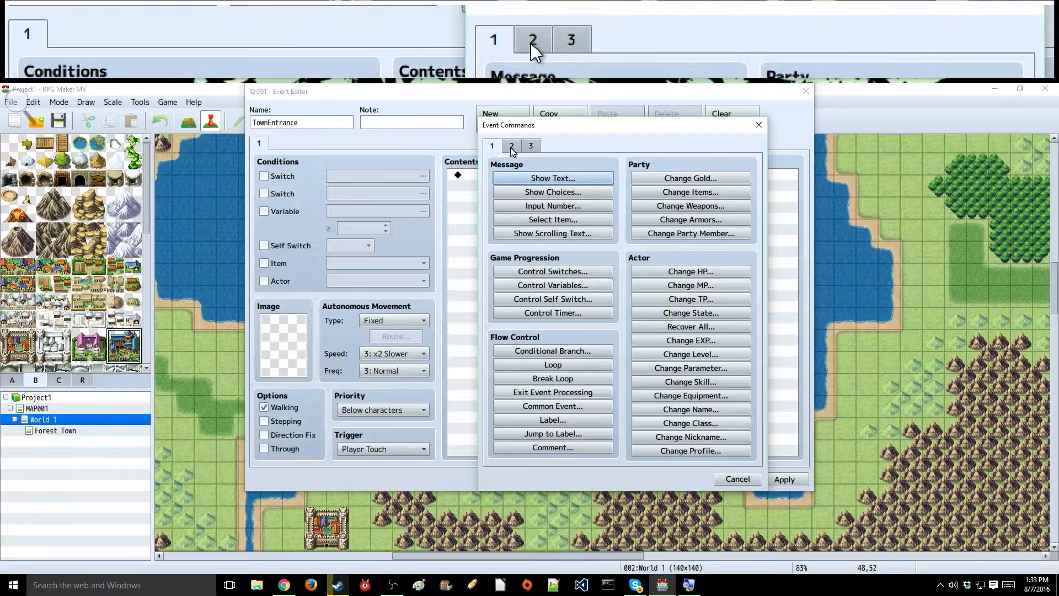
pyautogui.click(511, 145)
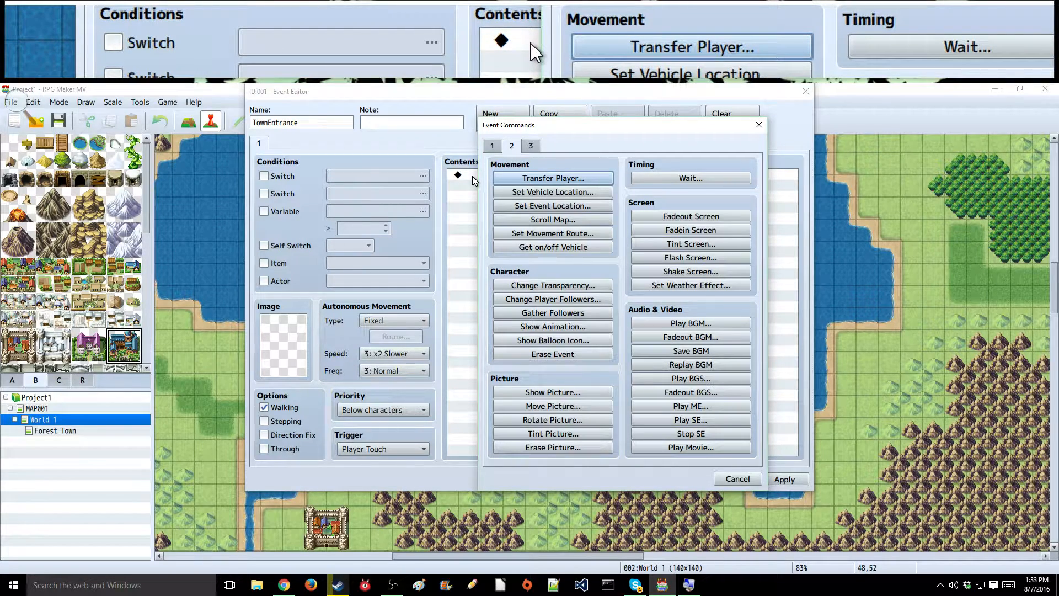
pyautogui.click(528, 178)
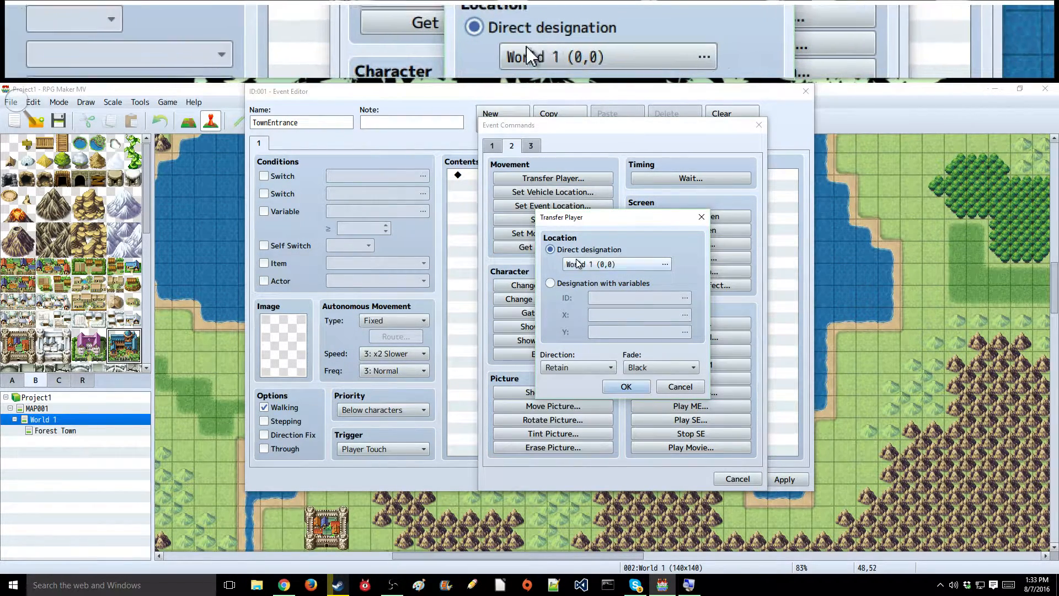
pyautogui.click(612, 265)
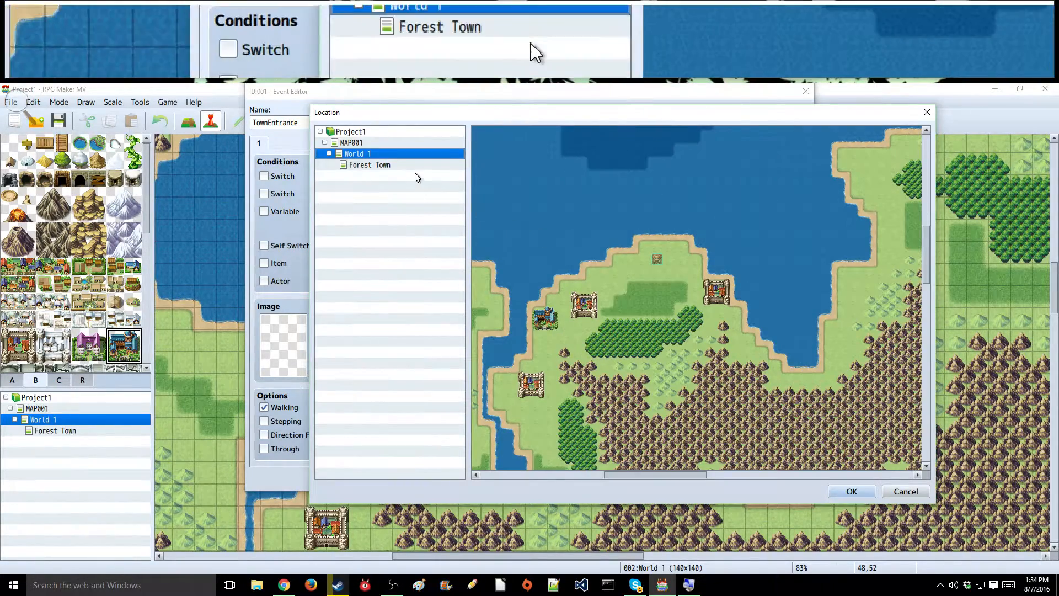
pyautogui.click(417, 165)
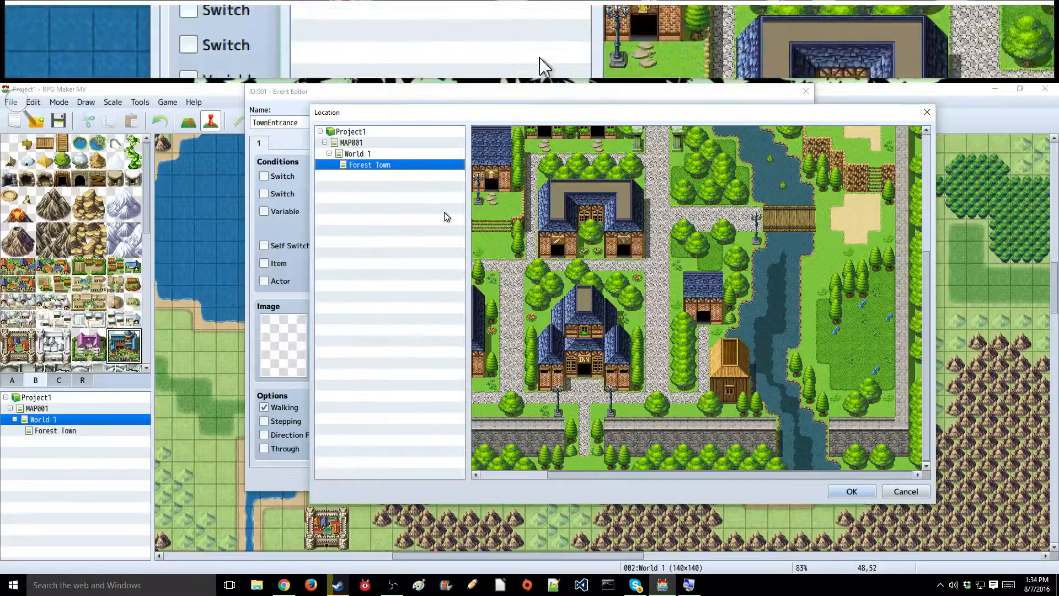
# - Set the transfer destination to tile (14,36) on Forest Town's stone path at the south wall opening and save the event
pyautogui.click(586, 429)
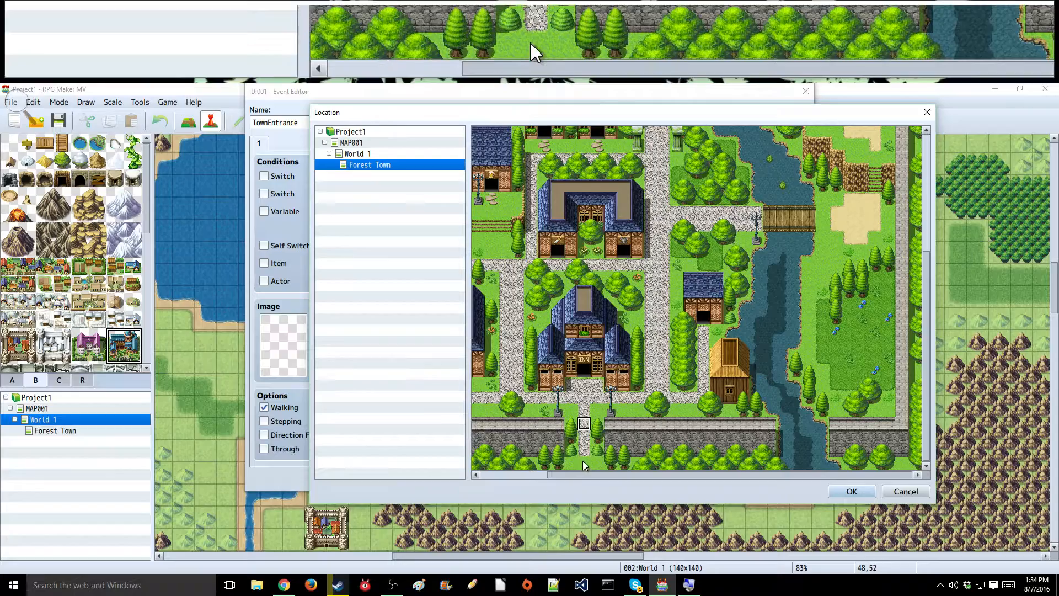
pyautogui.click(584, 449)
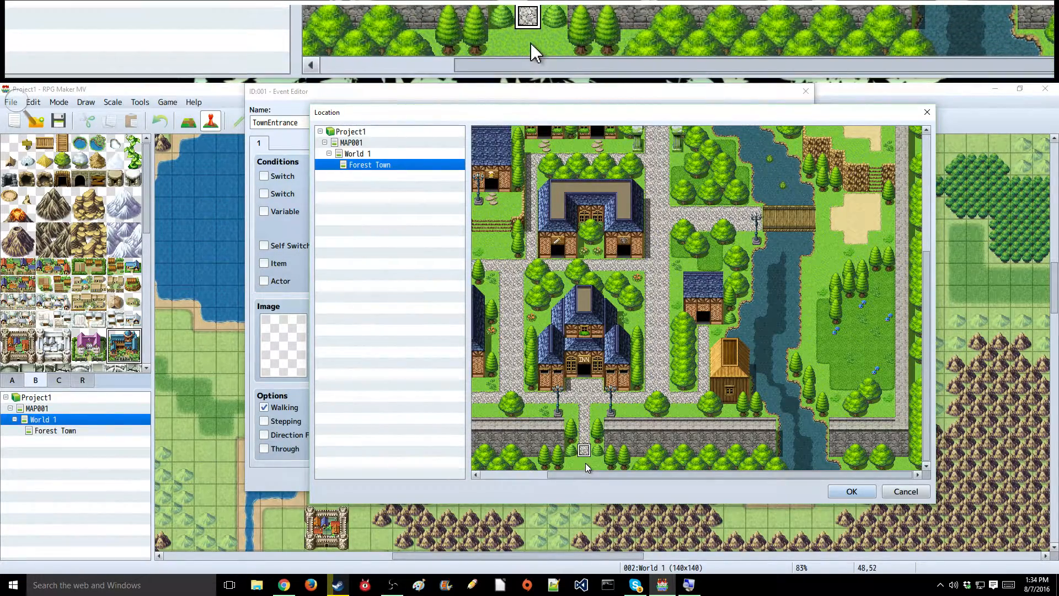
pyautogui.click(584, 437)
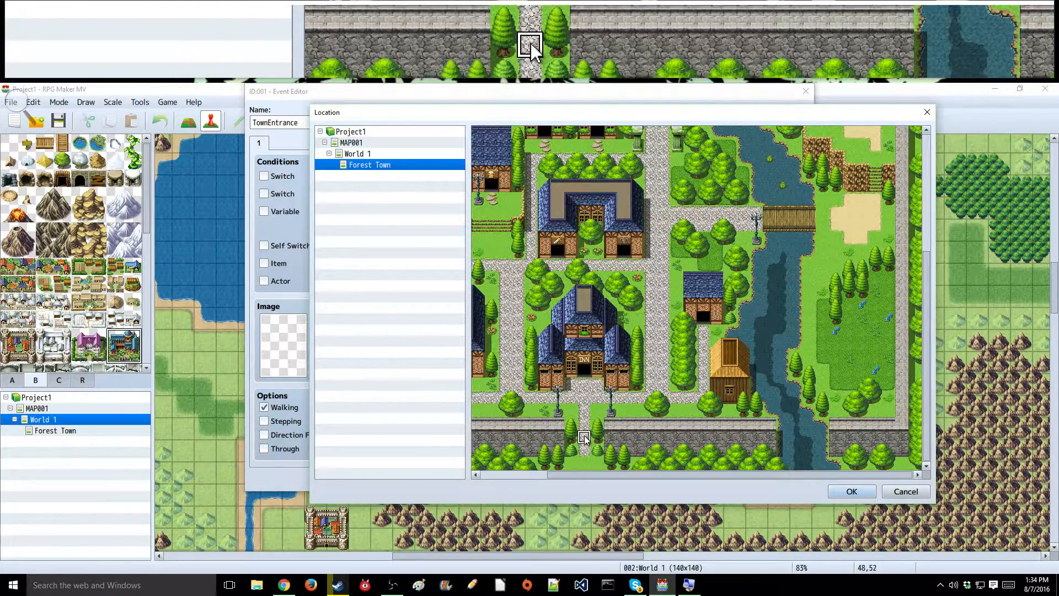
pyautogui.click(585, 428)
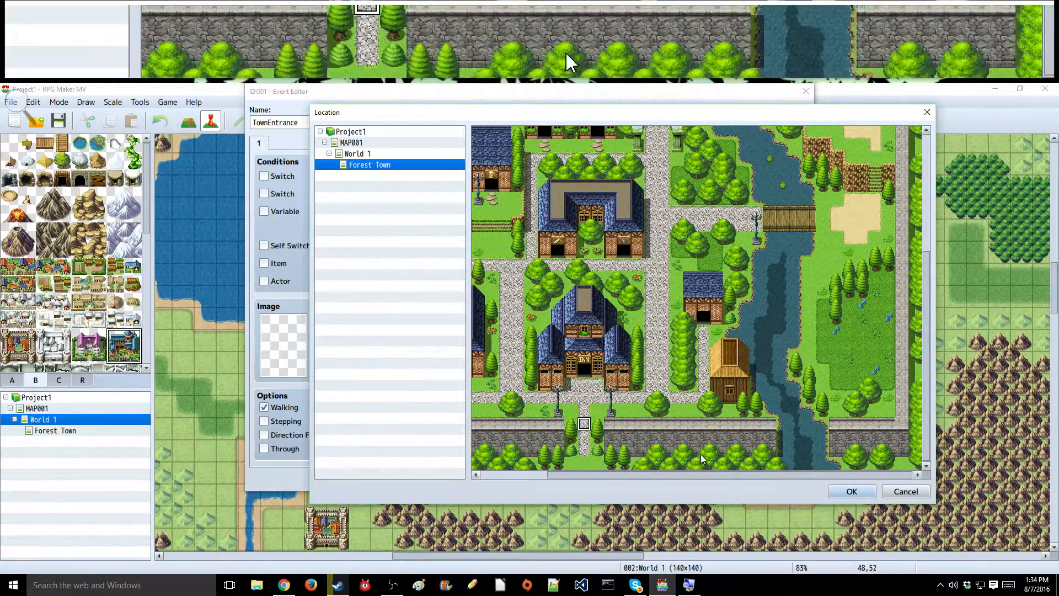
pyautogui.click(850, 492)
pyautogui.click(629, 387)
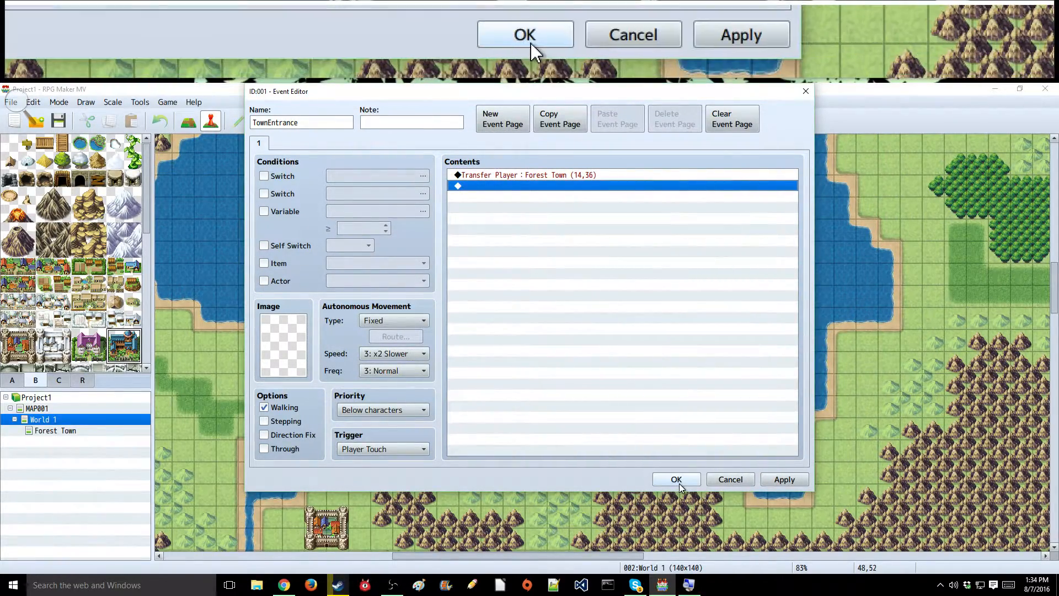
pyautogui.click(679, 479)
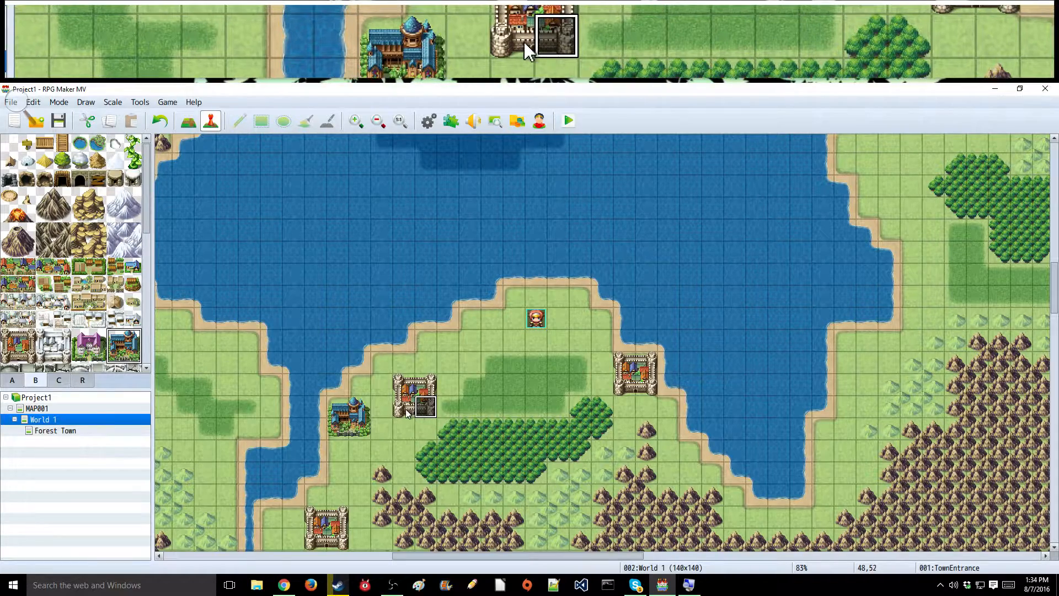
# - Paste a copy of the TownEntrance event onto the castle town's lower-left tile (47,52) and check its contents
pyautogui.click(404, 408)
pyautogui.hotkey('ctrl', 'v')
pyautogui.doubleClick(405, 411)
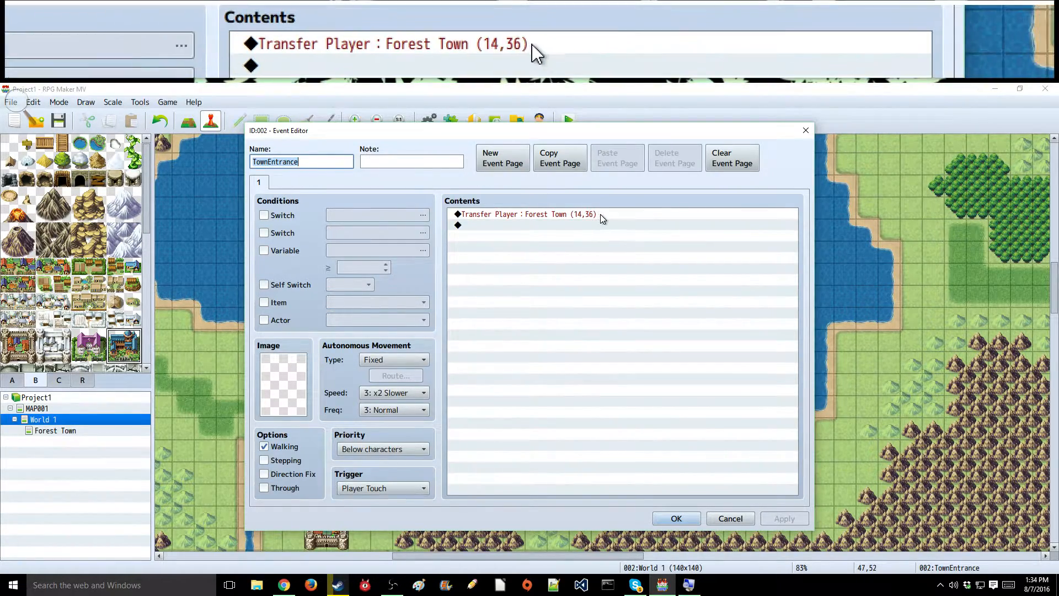
pyautogui.click(802, 131)
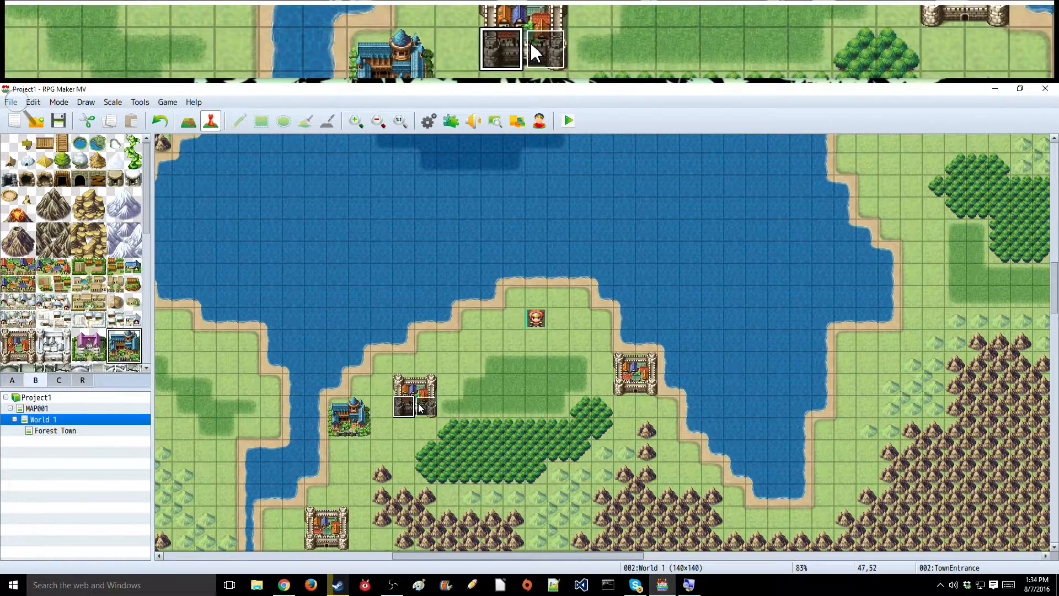
# - Turn off the docked screen magnifier and return to the World 1 map
pyautogui.press('super')
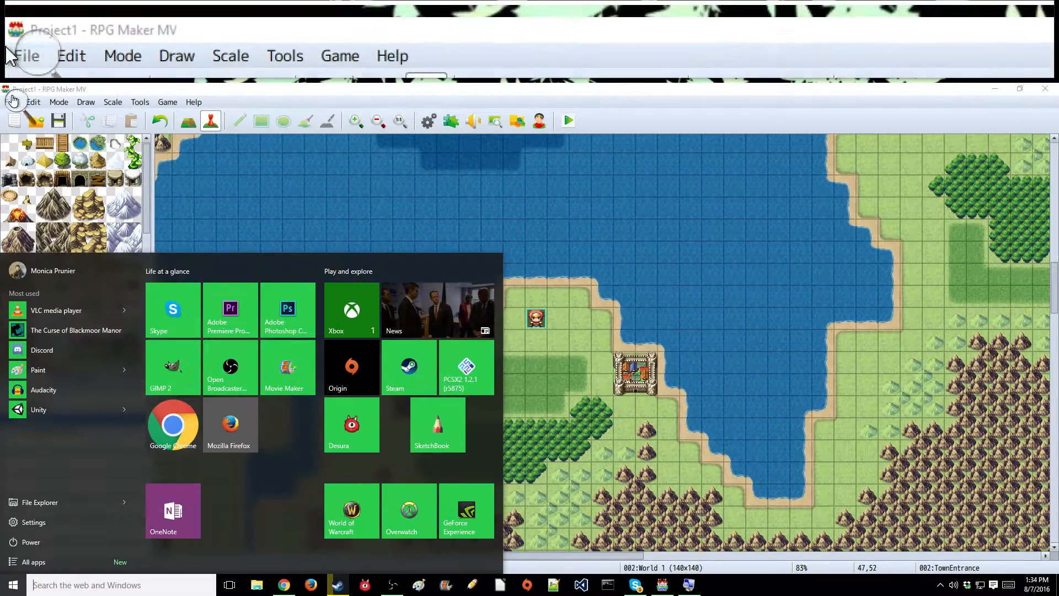
pyautogui.click(114, 90)
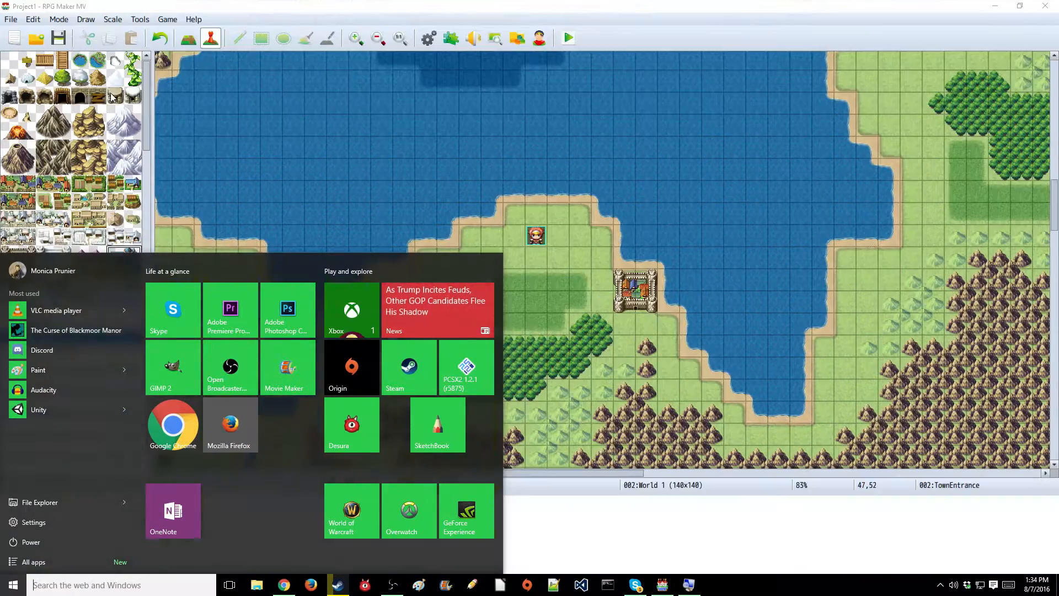
pyautogui.click(575, 327)
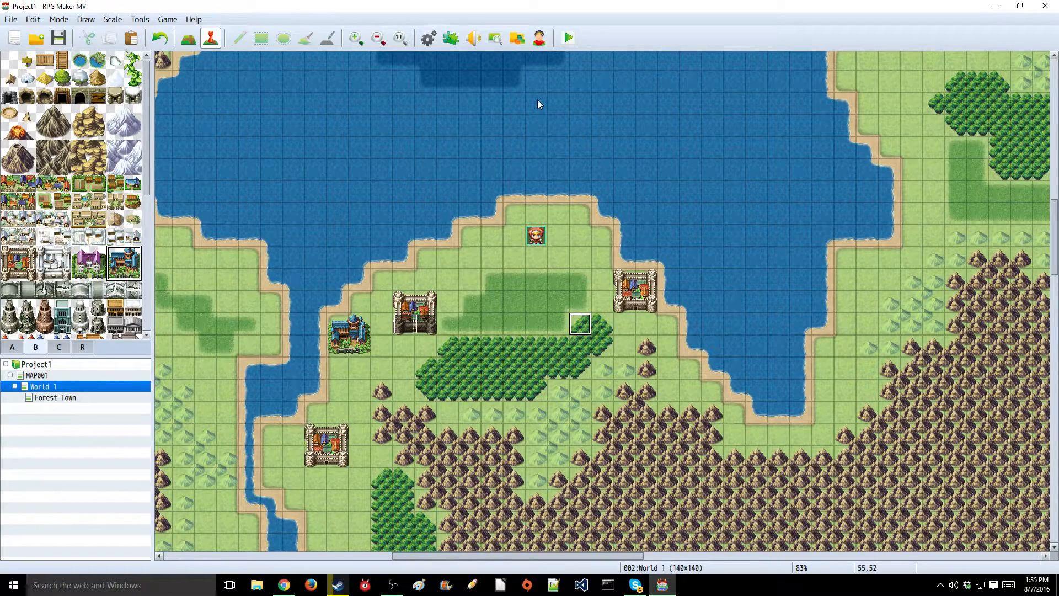
# - Playtest the project in a maximized window, start a new game and walk the party into the western castle town's entrance
pyautogui.click(568, 39)
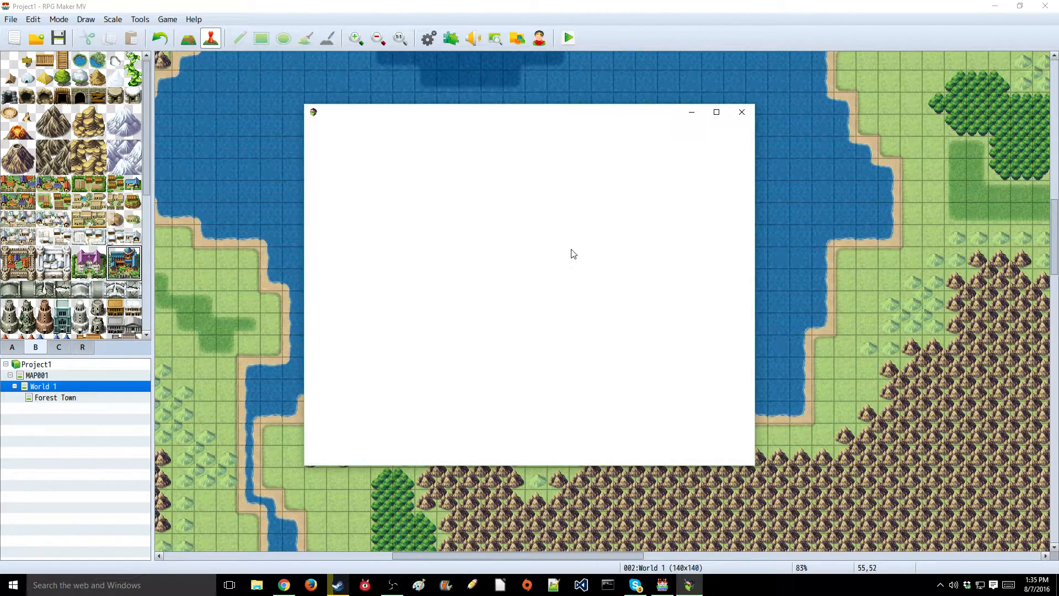
pyautogui.doubleClick(574, 111)
pyautogui.press('Return')
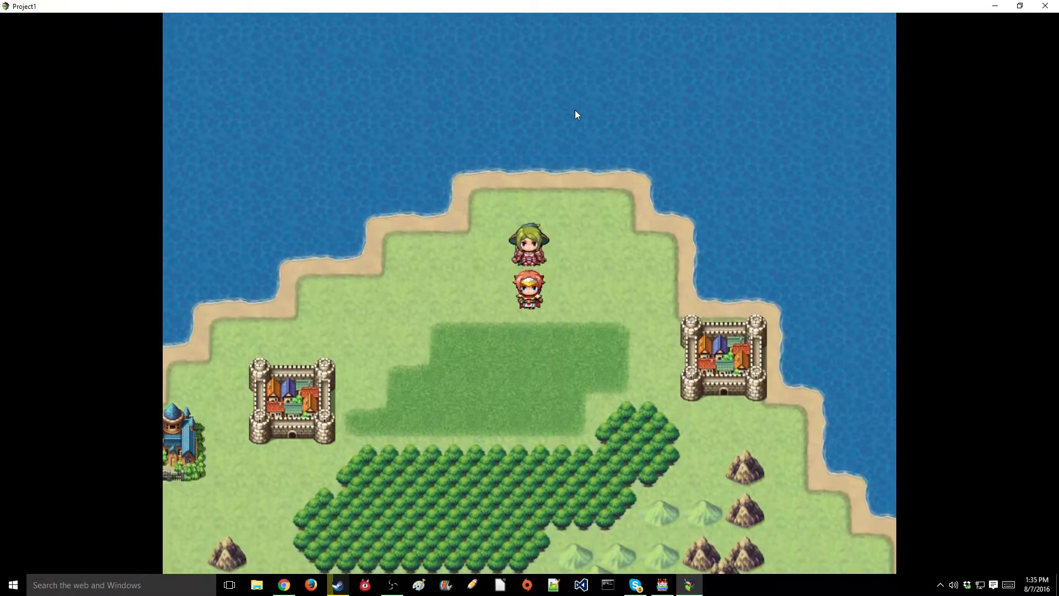
pyautogui.press('Down')
pyautogui.press('Left')
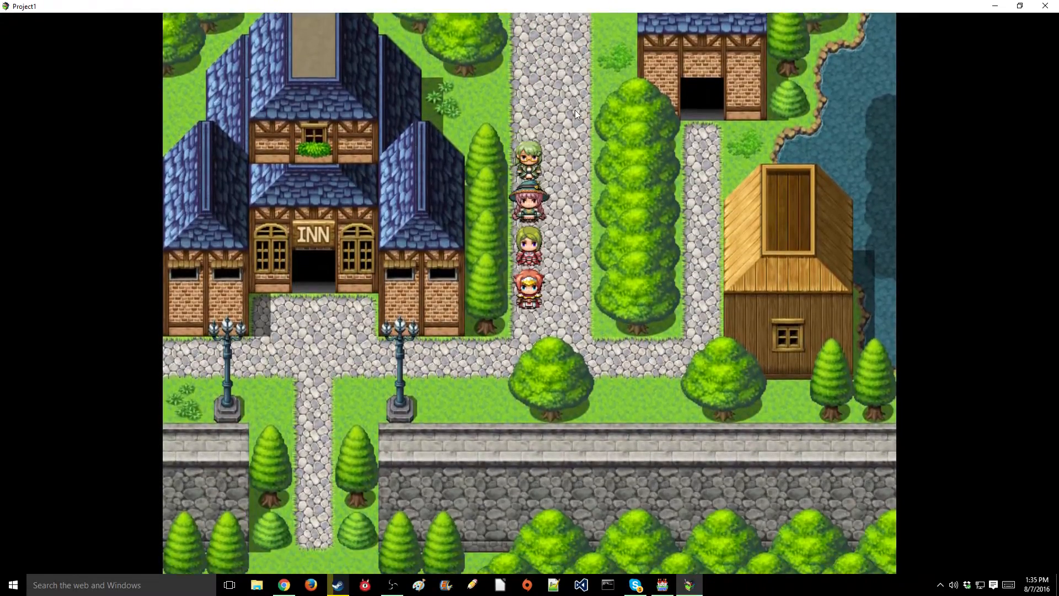
# - Walk the party down the Forest Town street and west to the front of the inn, and end the playtest
pyautogui.press('Down')
pyautogui.press('Left')
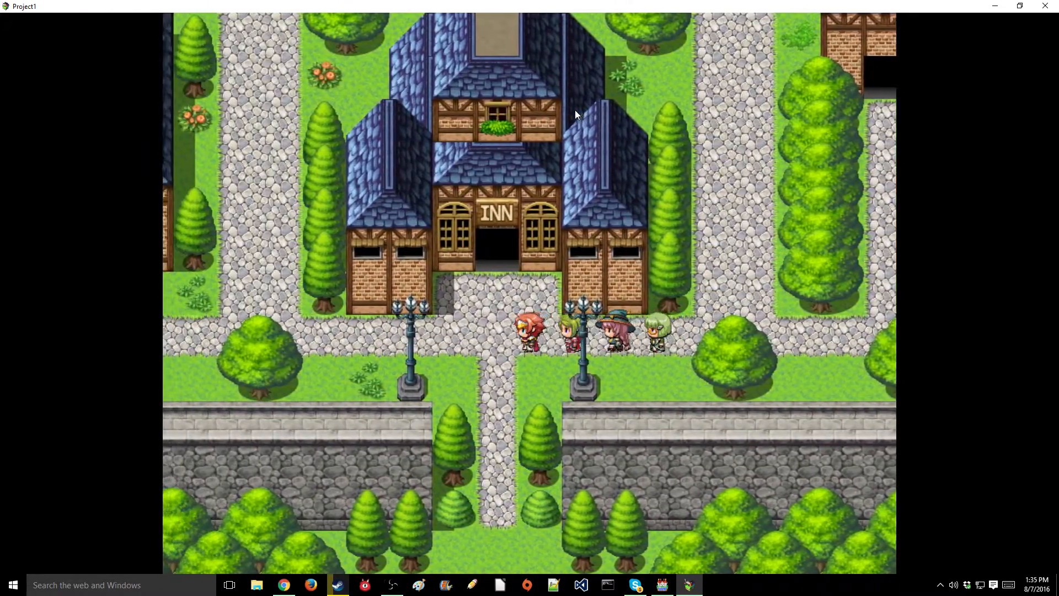
pyautogui.press('Left')
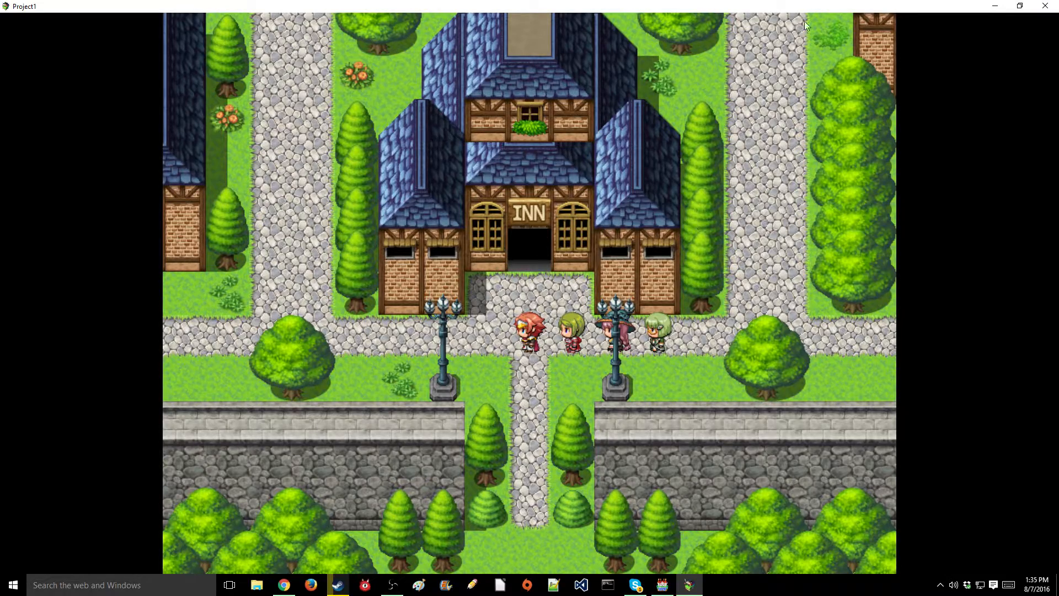
pyautogui.click(1044, 6)
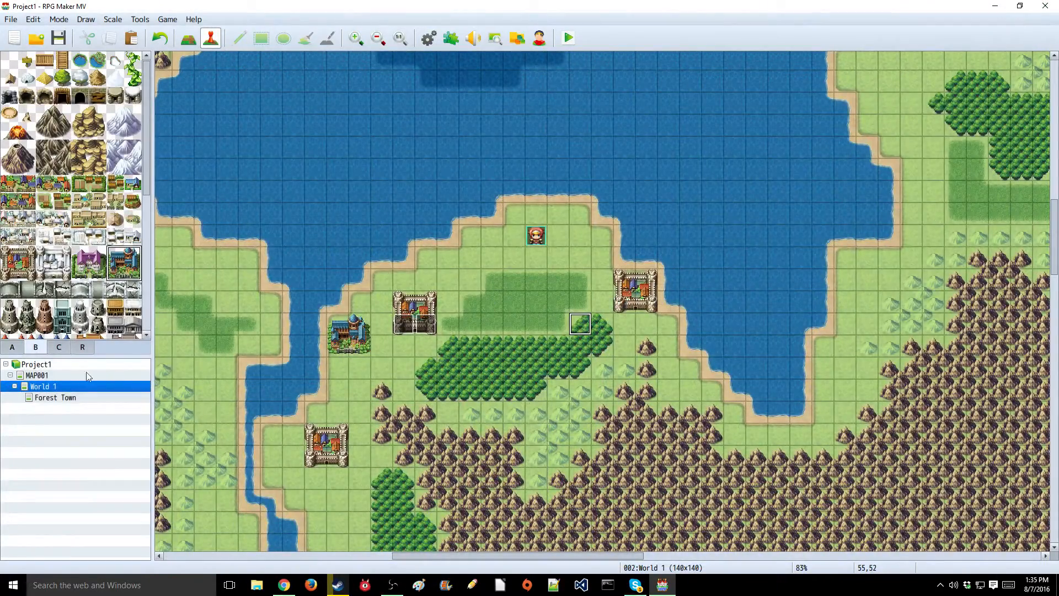
# - On the Forest Town map, create a quick Door event in the inn's doorway (14,32) that leads to the small house's doorway at (23,28)
pyautogui.click(71, 398)
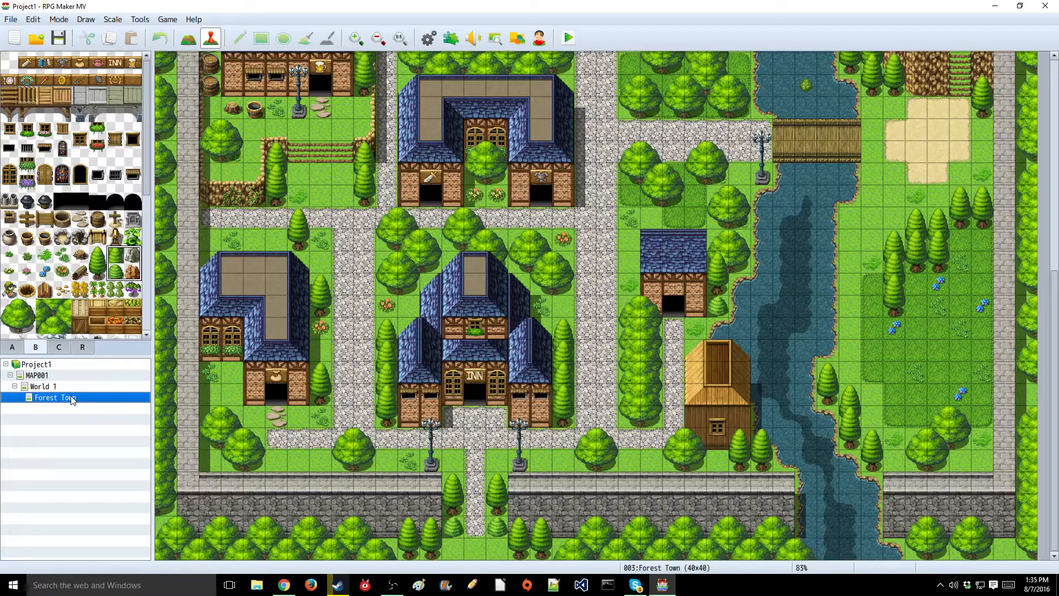
pyautogui.rightClick(474, 398)
pyautogui.moveTo(517, 488)
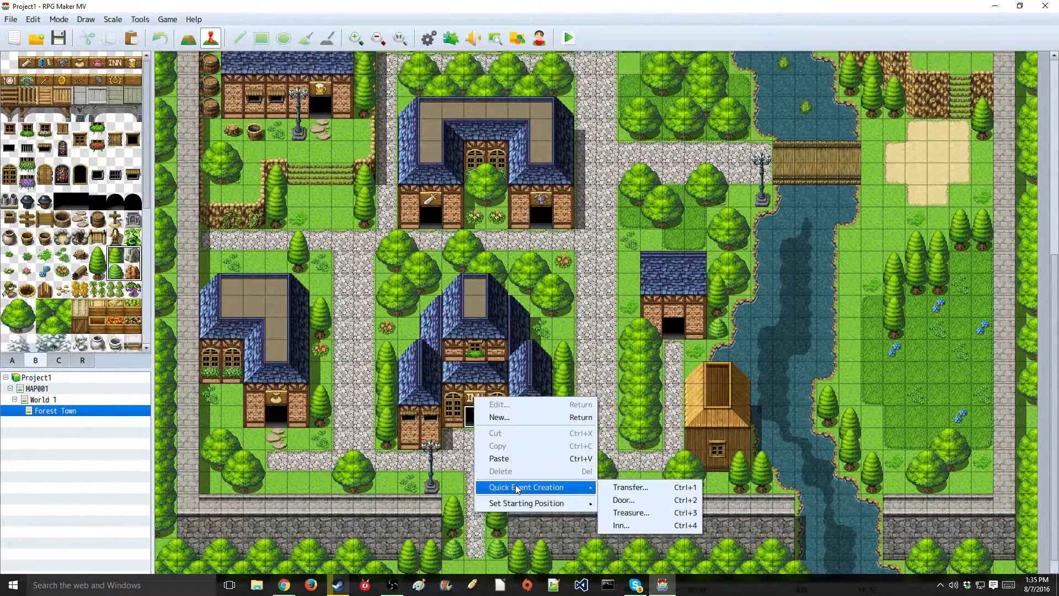
pyautogui.press('super+plus')
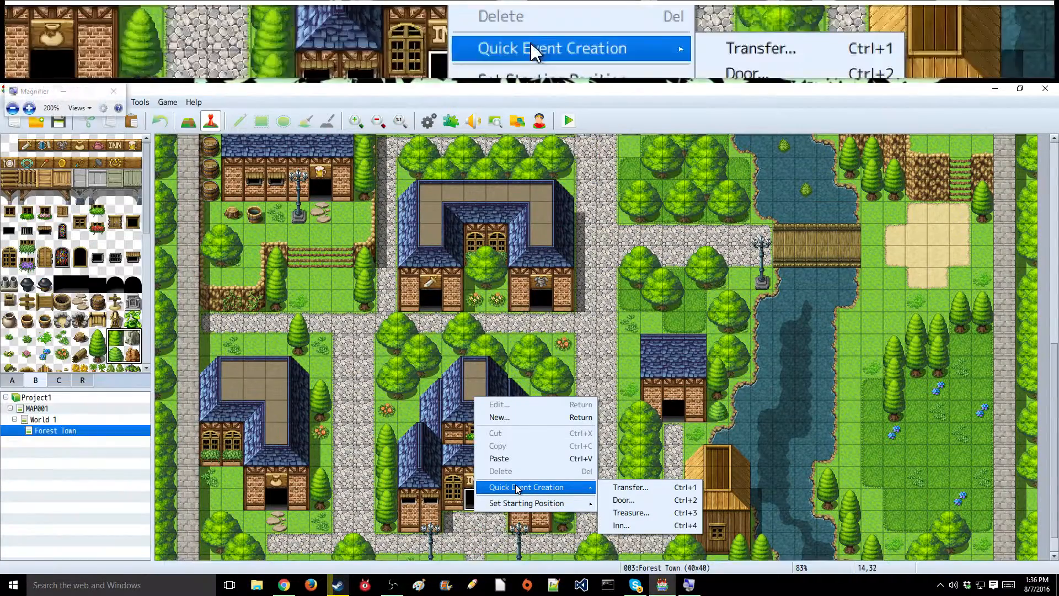
pyautogui.rightClick(468, 500)
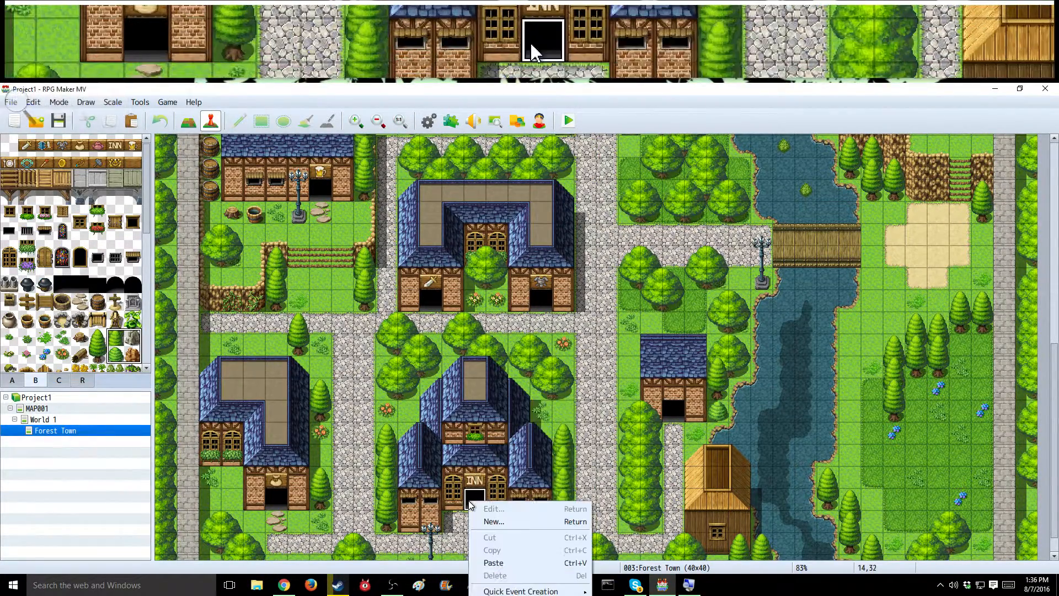
pyautogui.moveTo(529, 591)
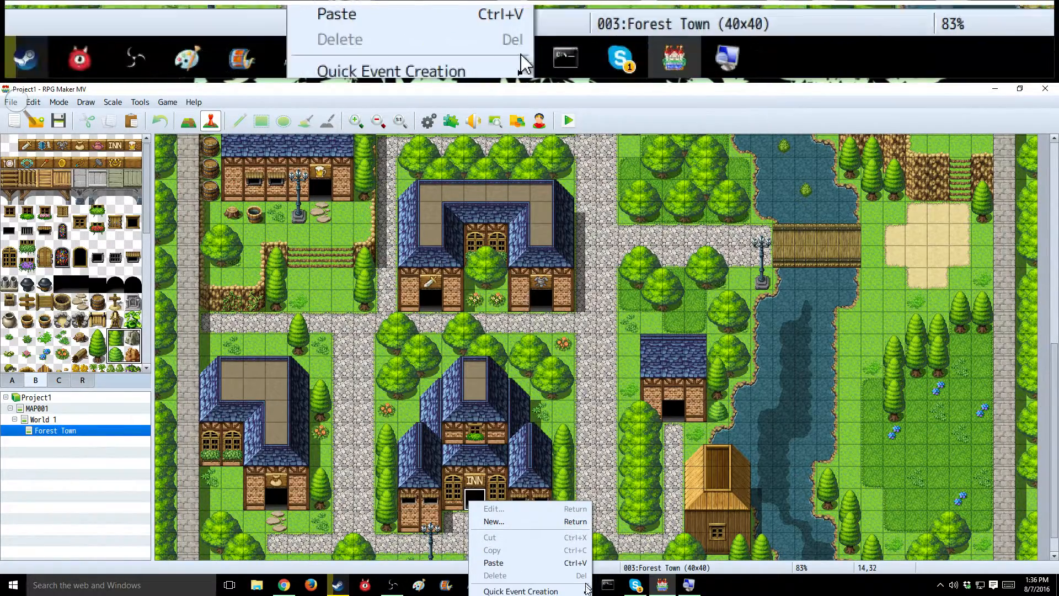
pyautogui.moveTo(574, 590)
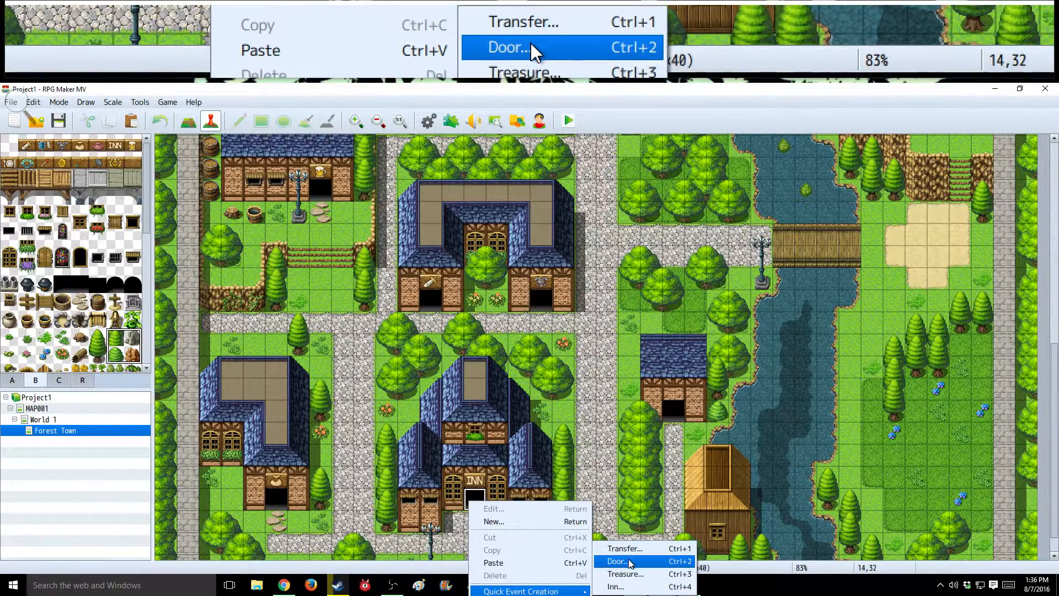
pyautogui.click(629, 561)
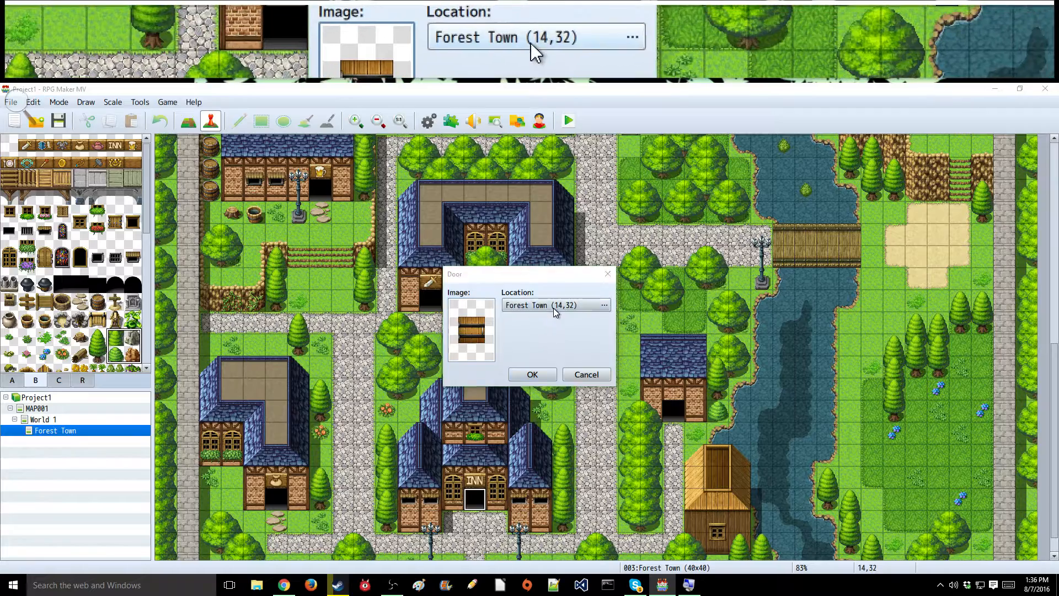
pyautogui.click(553, 307)
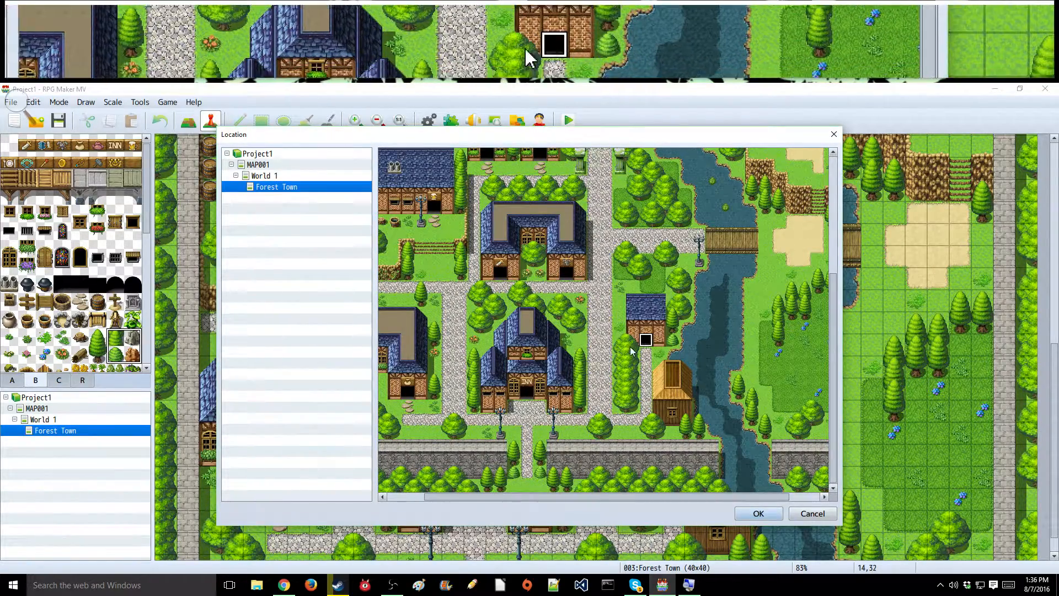
pyautogui.click(758, 513)
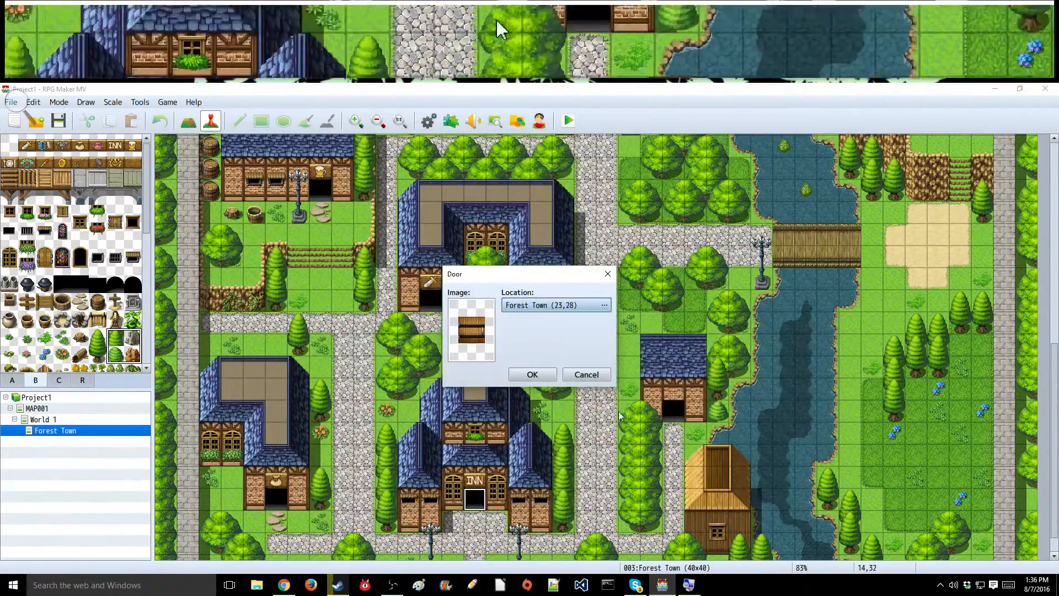
pyautogui.click(533, 375)
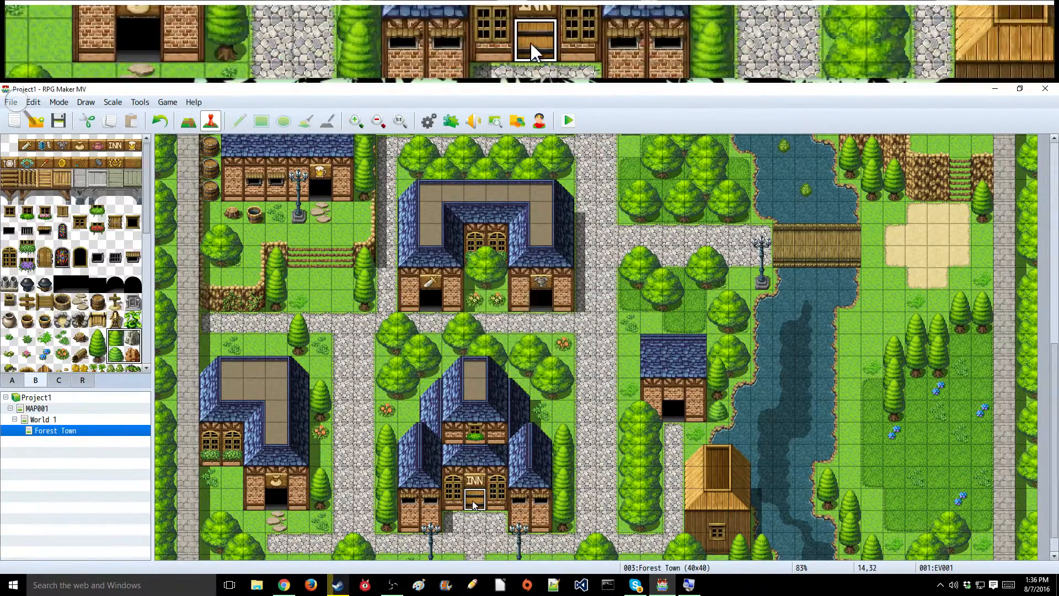
# - Rename the inn's door event to InnDoor and turn off the docked screen magnifier
pyautogui.doubleClick(476, 499)
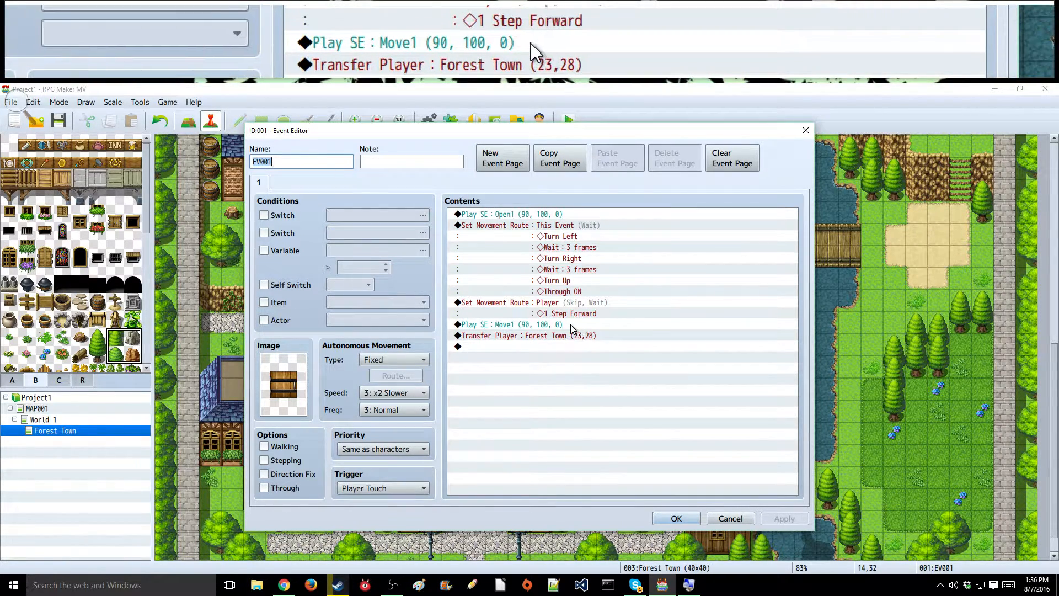
pyautogui.write('or')
pyautogui.press('Return')
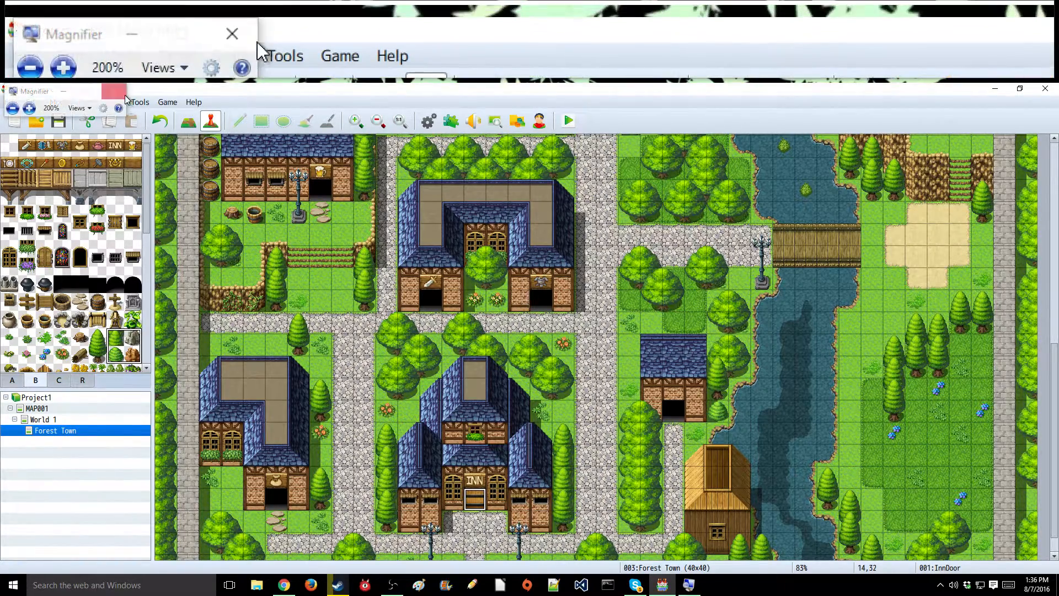
pyautogui.click(125, 95)
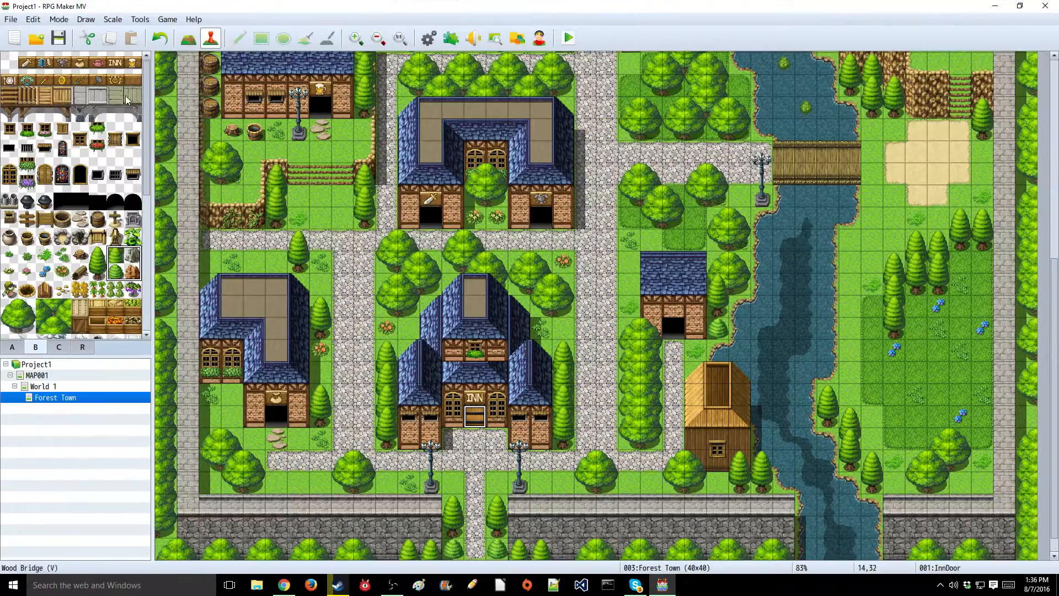
# - Playtest a new game, walk the party into the western castle town and go through the inn's door
pyautogui.click(572, 44)
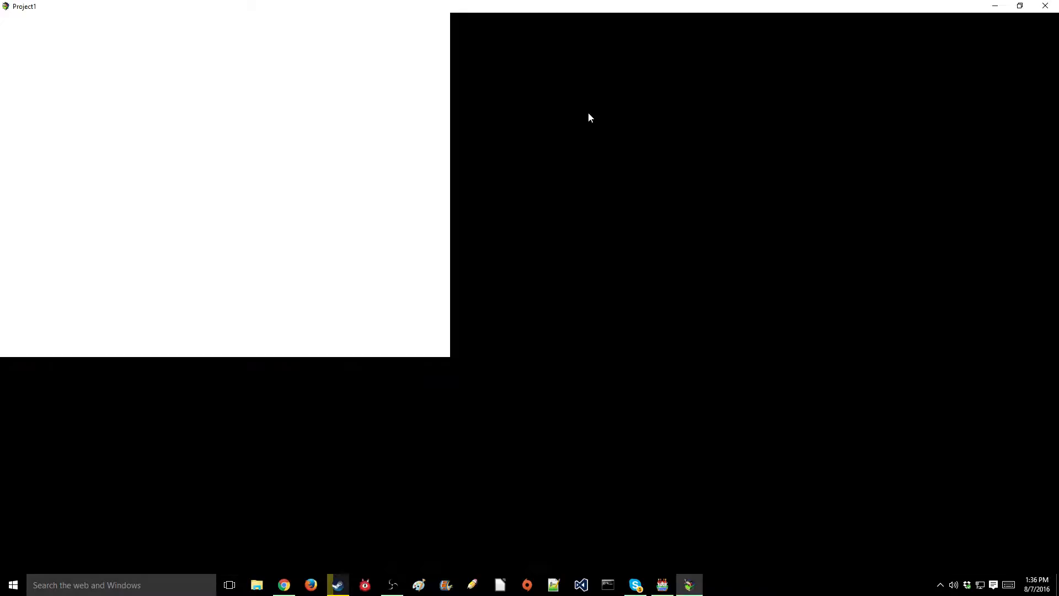
pyautogui.press('Return')
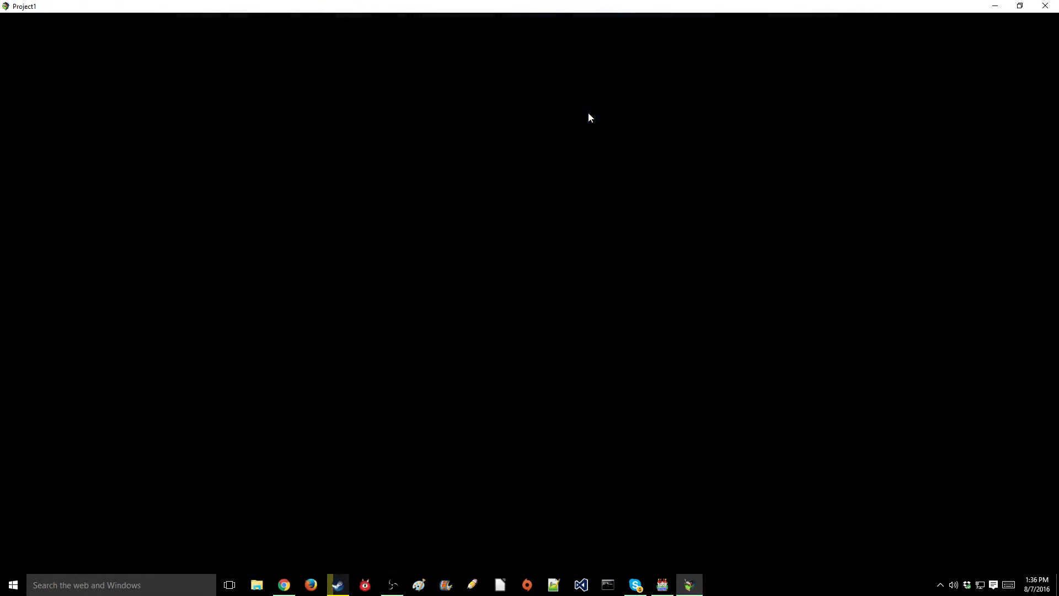
pyautogui.press('Down')
pyautogui.press('Left')
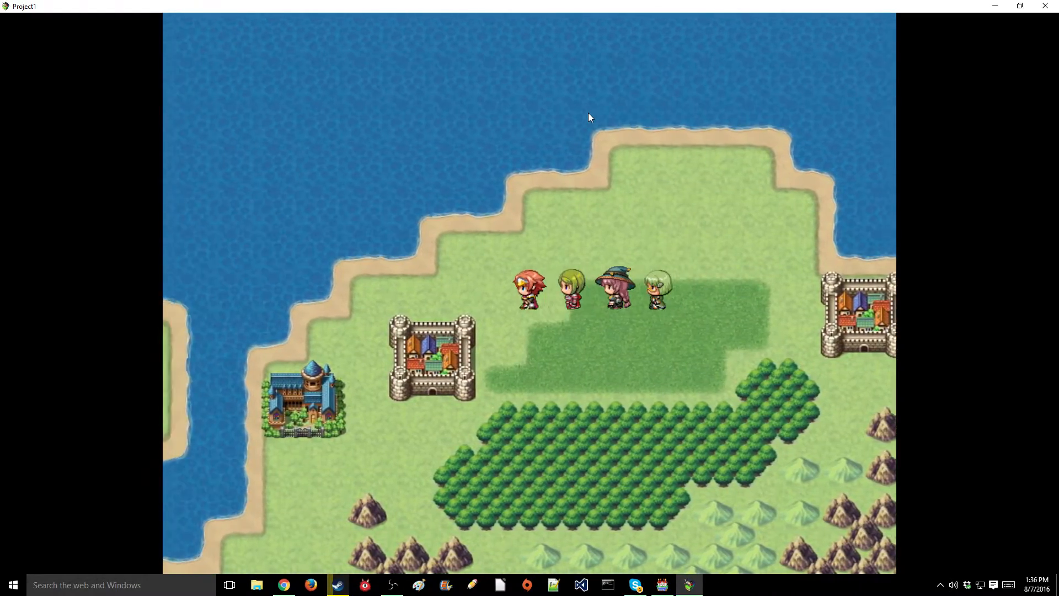
pyautogui.press('Down')
pyautogui.press('Right')
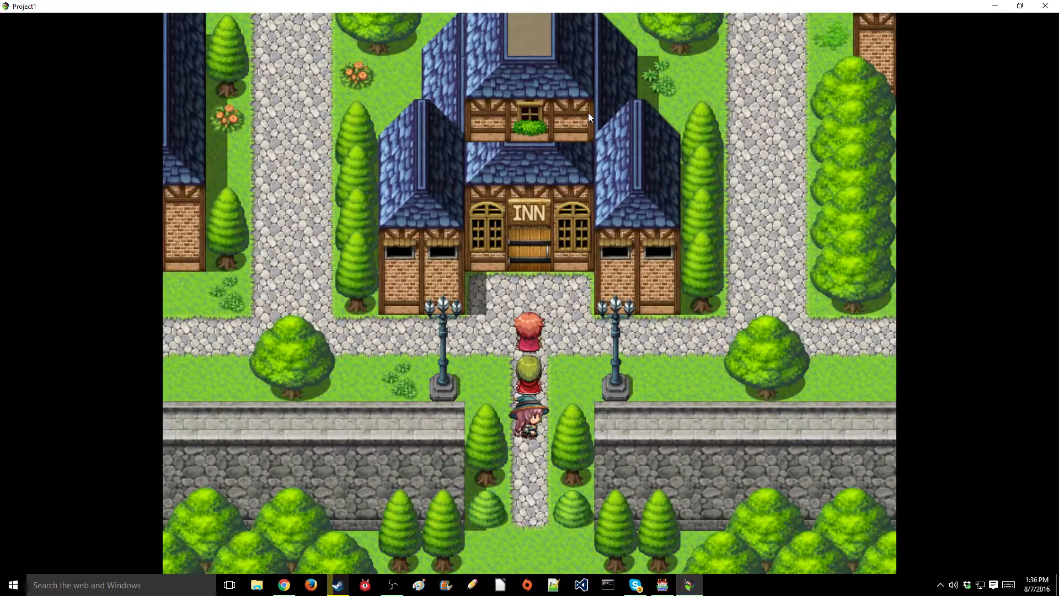
pyautogui.press('Up')
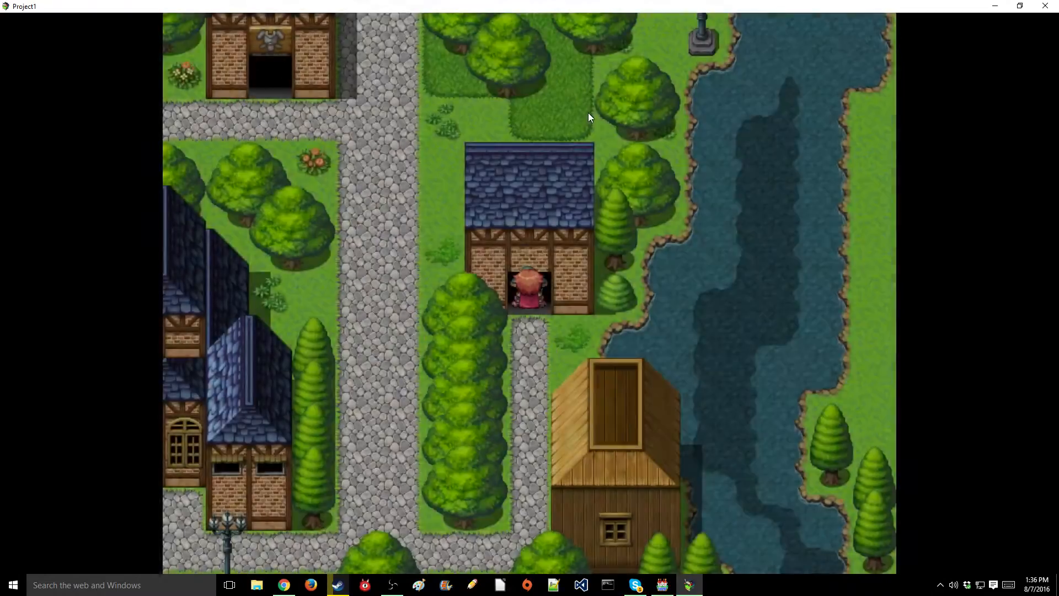
# - Walk the party from the small house back toward the inn and up the adjacent street, and end the playtest
pyautogui.press('Down')
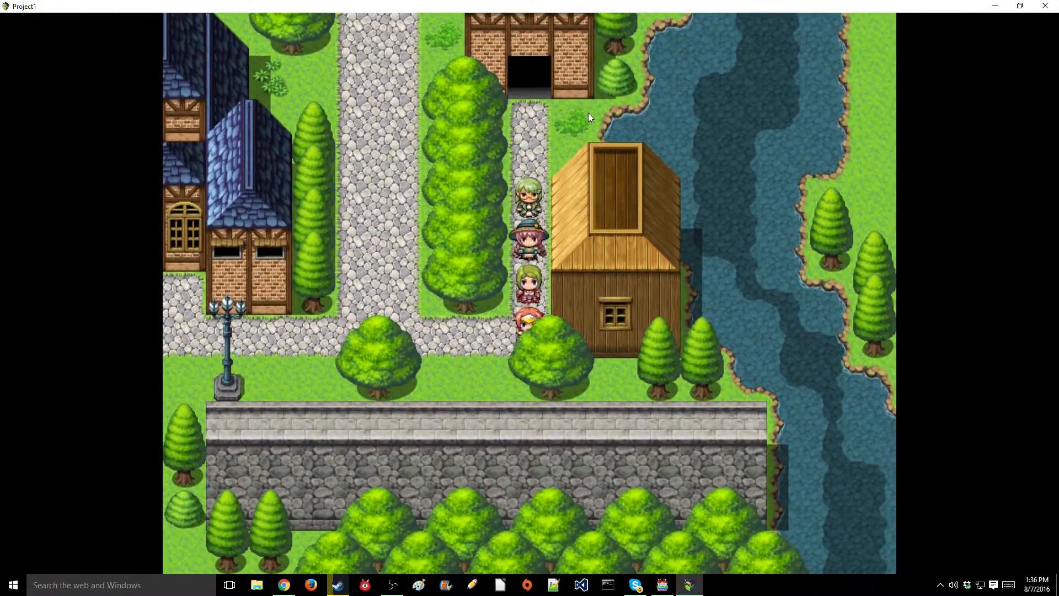
pyautogui.press('Left')
pyautogui.press('Up')
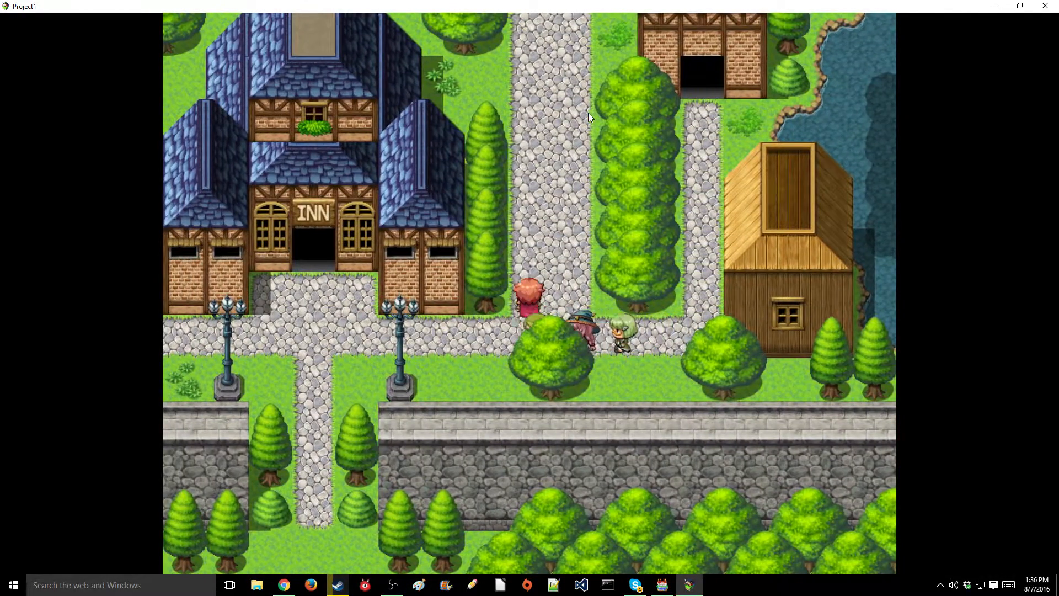
pyautogui.press('Up')
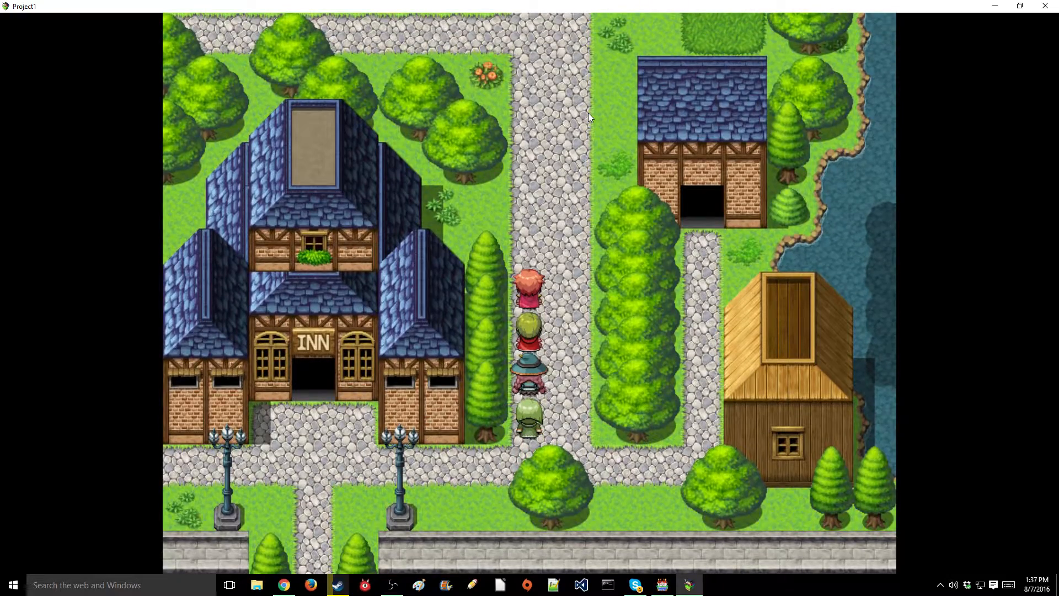
pyautogui.click(1045, 7)
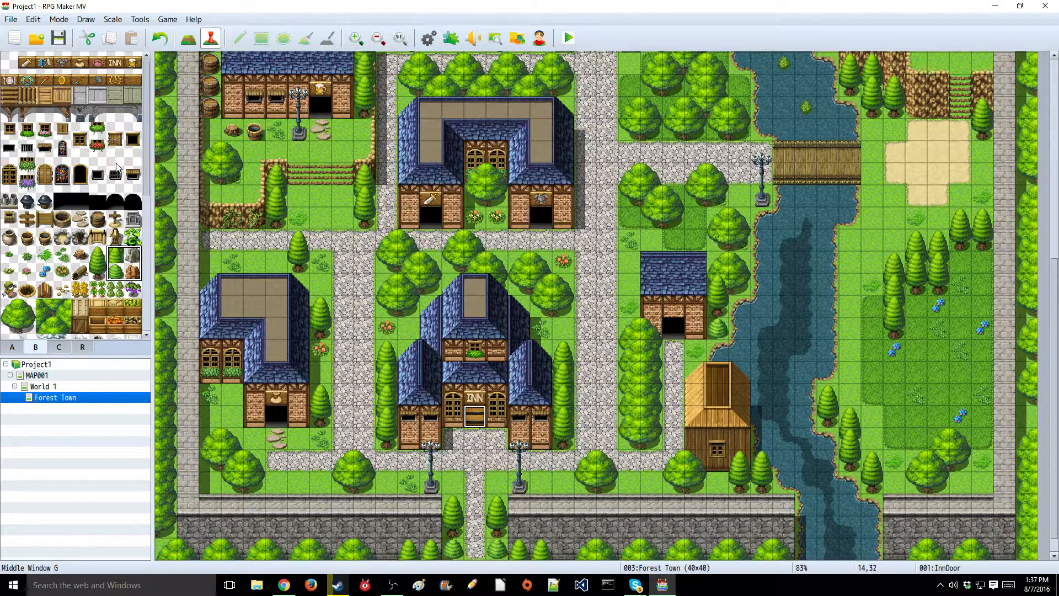
# - Look through the A tiles of the town's tileset and review the Forest Town map's properties with the screen magnifier turned on
pyautogui.click(12, 347)
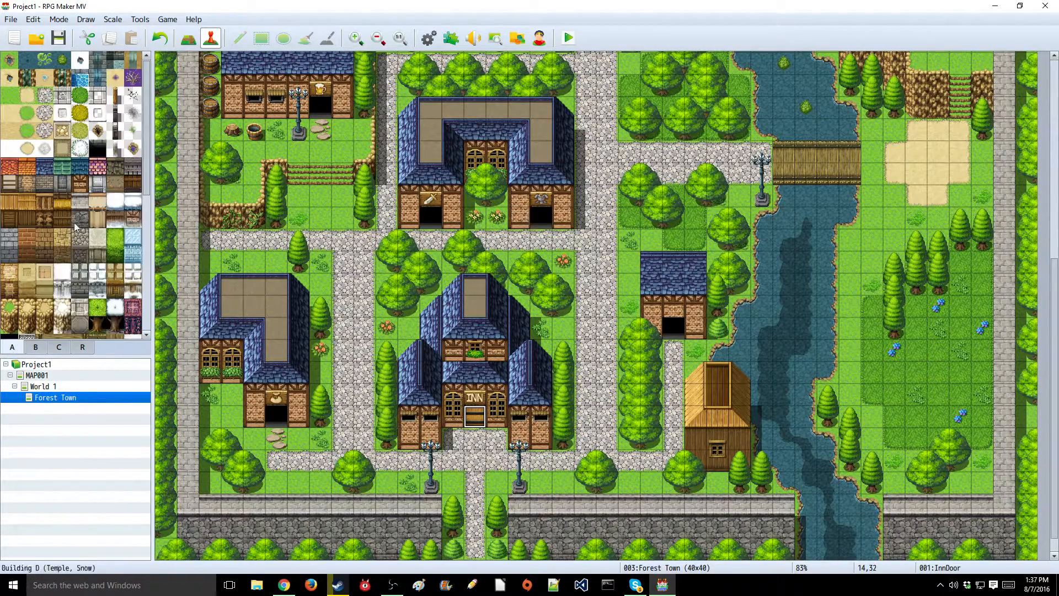
pyautogui.scroll(-5, 77, 160)
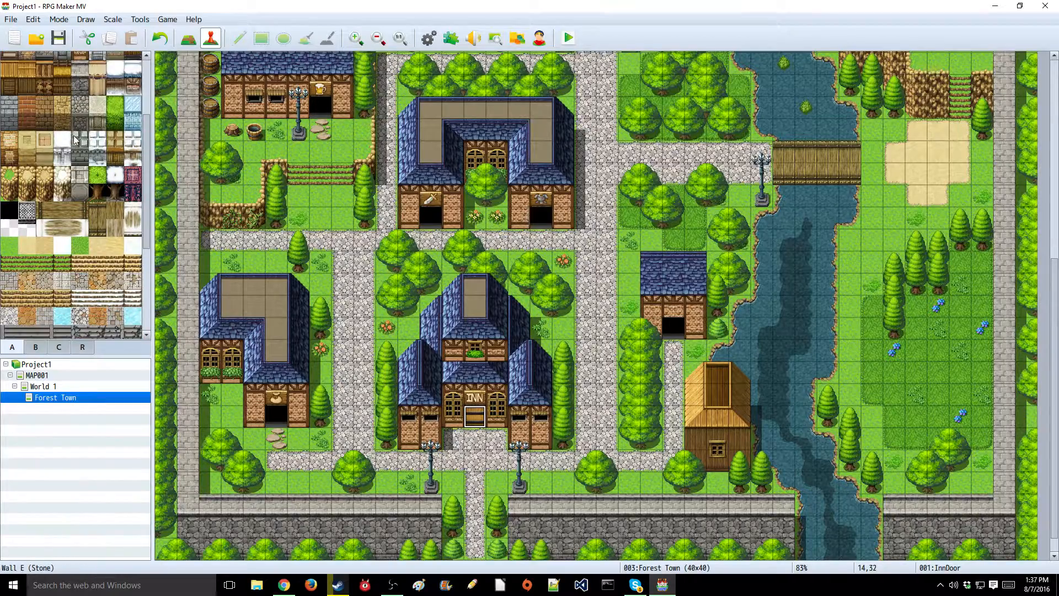
pyautogui.scroll(-5, 74, 139)
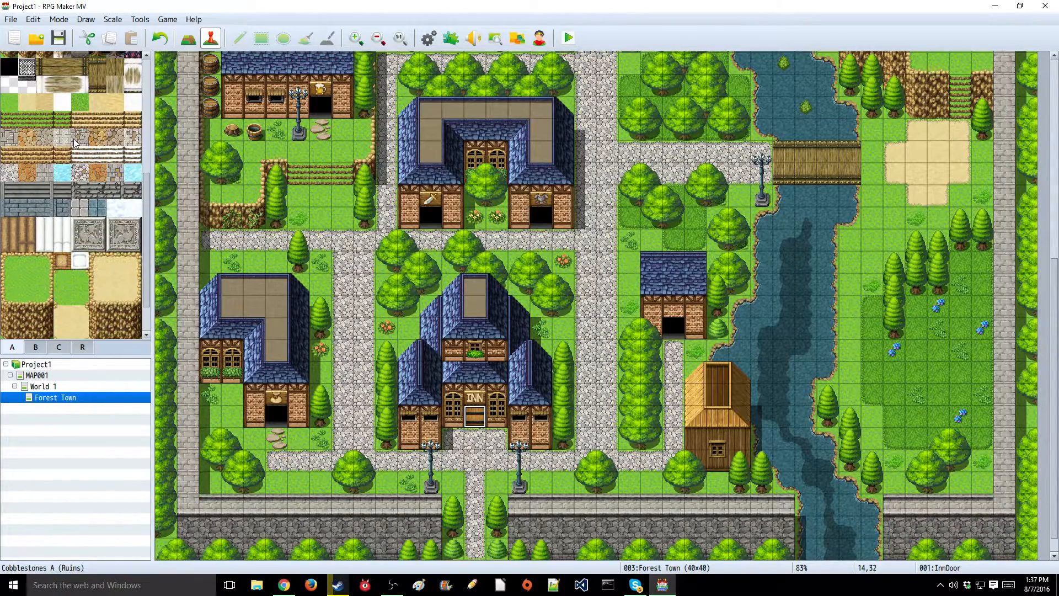
pyautogui.rightClick(70, 400)
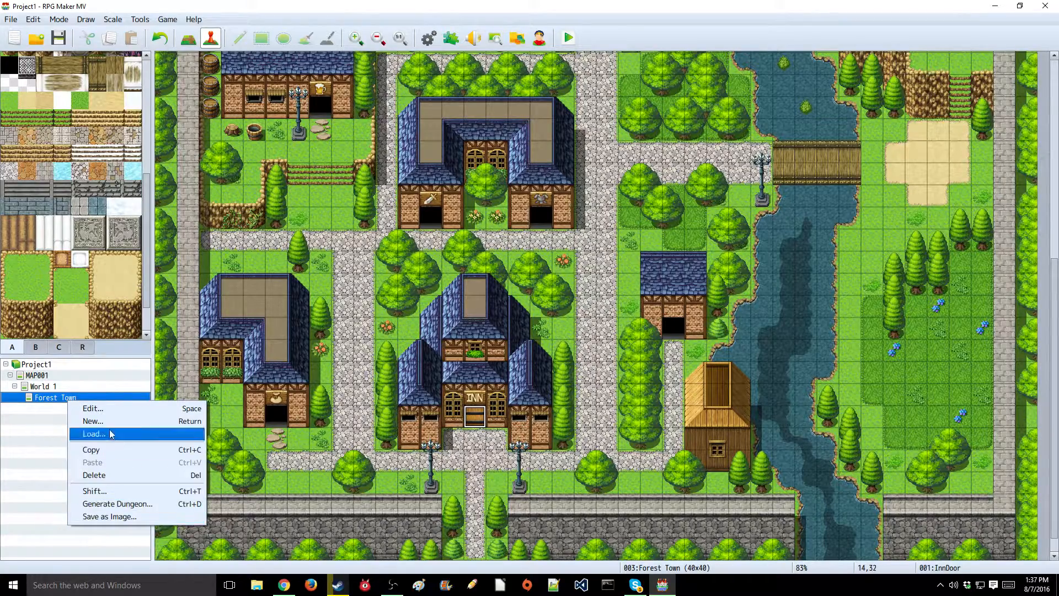
pyautogui.click(110, 408)
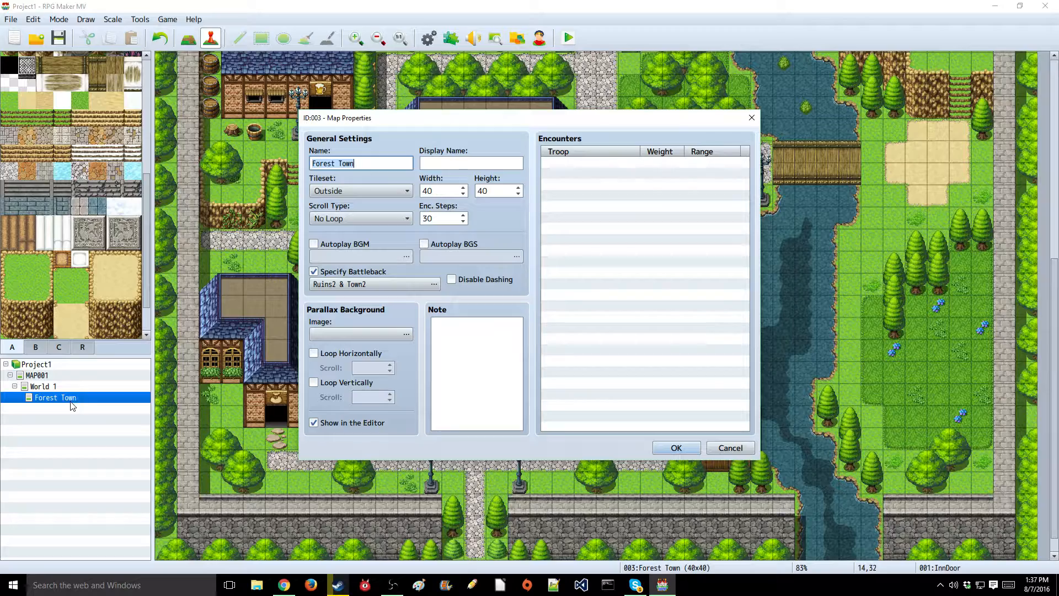
pyautogui.press('super+plus')
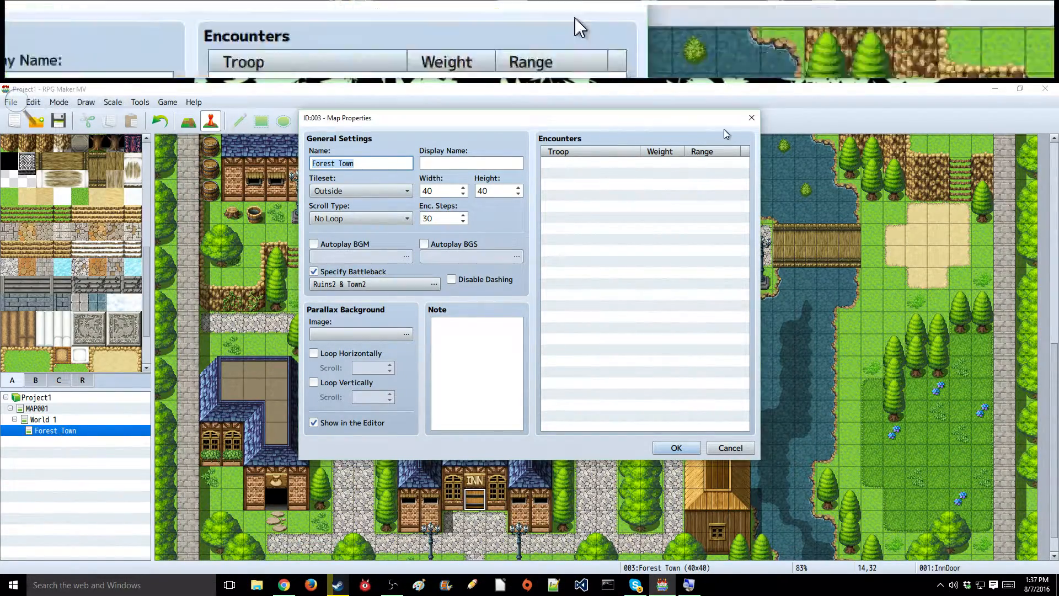
pyautogui.click(751, 118)
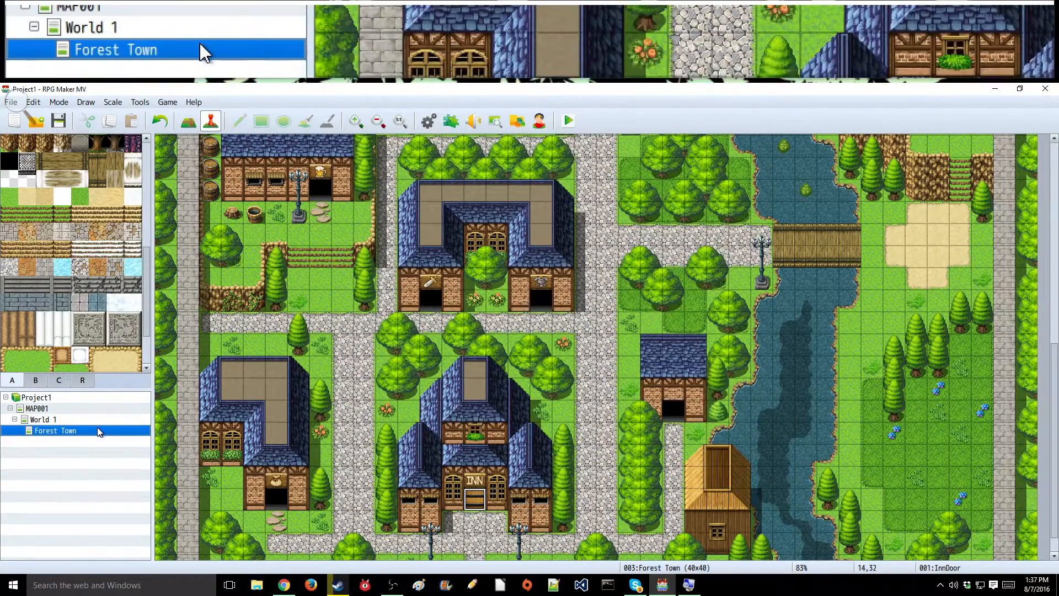
# - Rename the Forest Town map to Town 1 and set its display name to Glendara
pyautogui.rightClick(98, 429)
pyautogui.click(112, 435)
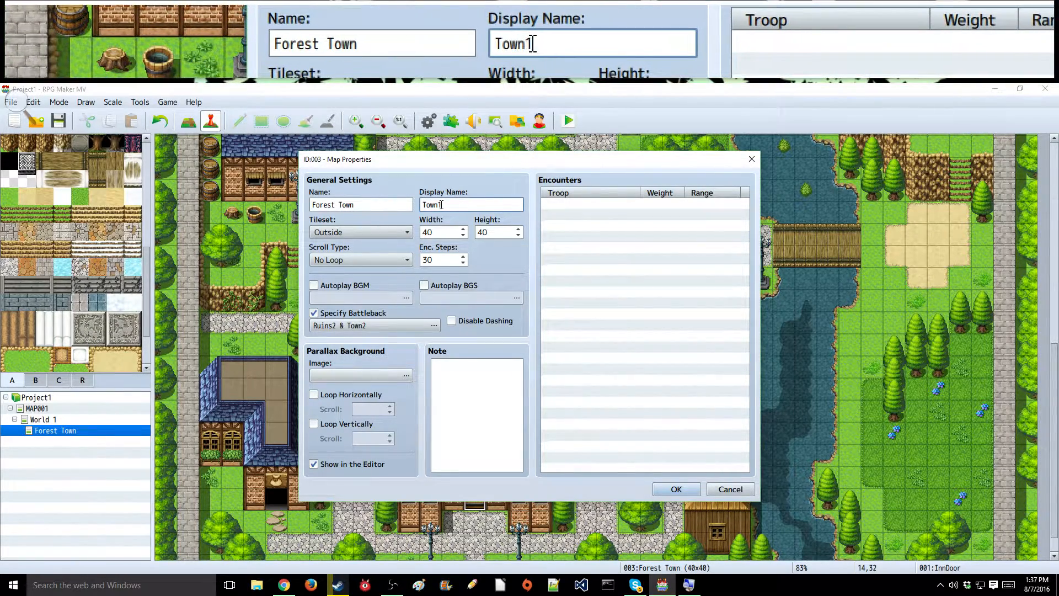
pyautogui.moveTo(388, 208); pyautogui.dragTo(308, 214)
pyautogui.write('Town 1')
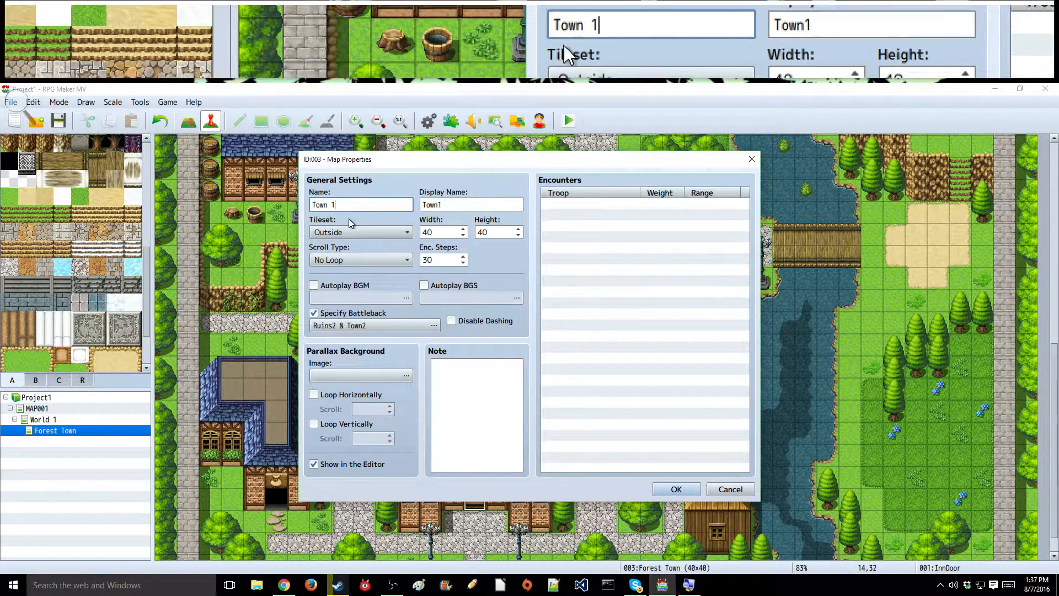
pyautogui.moveTo(436, 205); pyautogui.dragTo(409, 217)
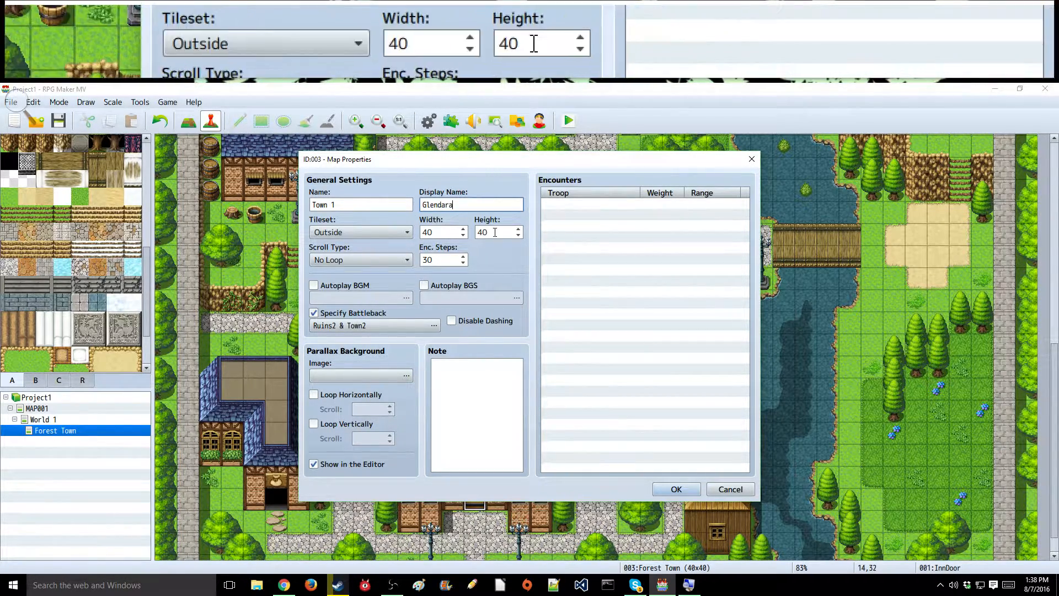
# - Switch the town map's tileset to SF Outside and apply the map properties
pyautogui.click(363, 231)
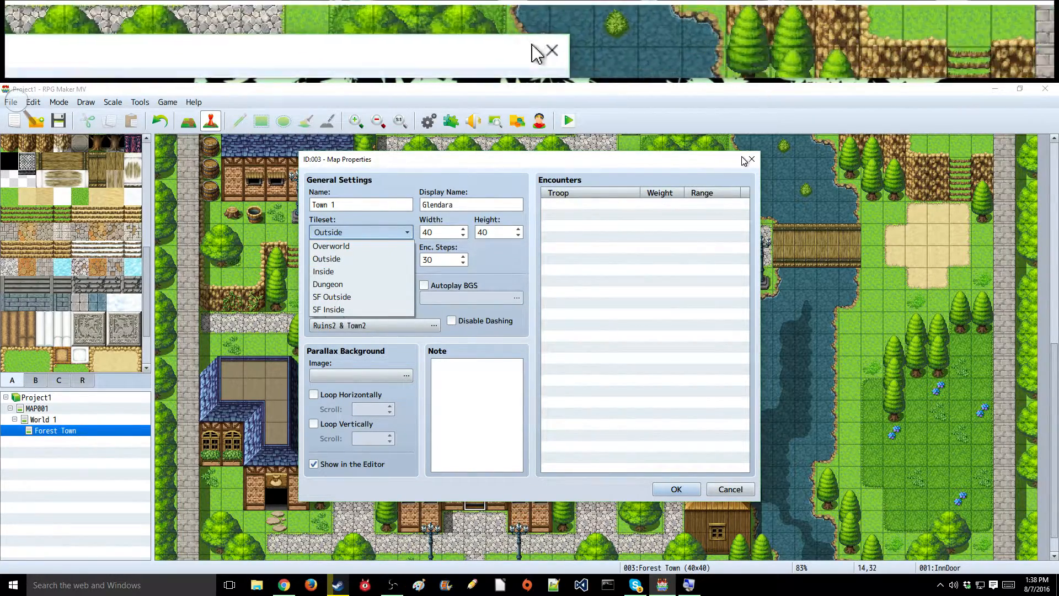
pyautogui.click(326, 300)
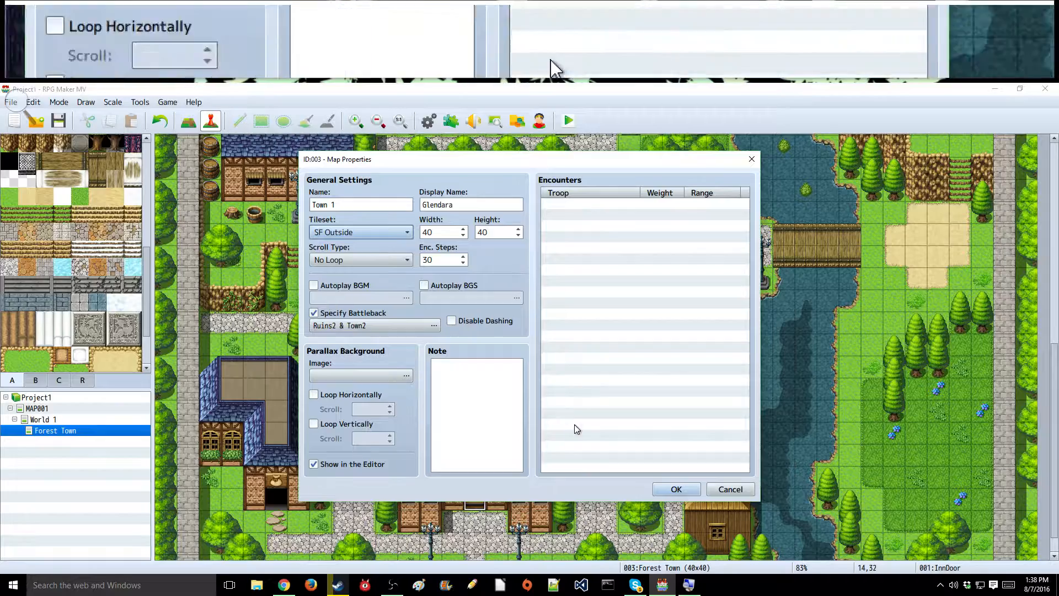
pyautogui.click(670, 489)
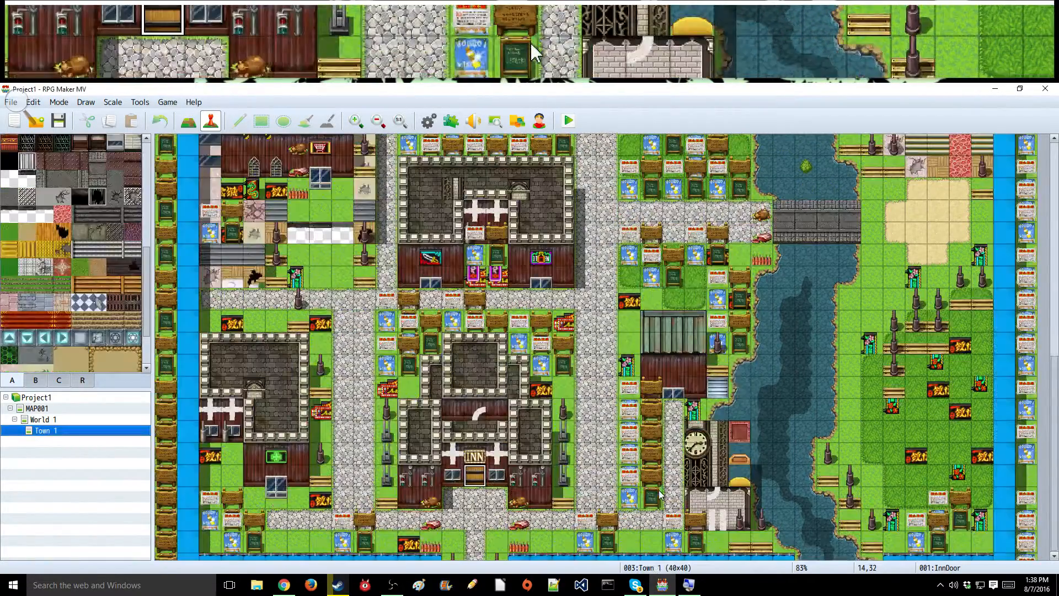
# - Look over the whole town map from its northern wall to the inn to examine how it appears with the SF Outside tileset
pyautogui.scroll(5, 643, 466)
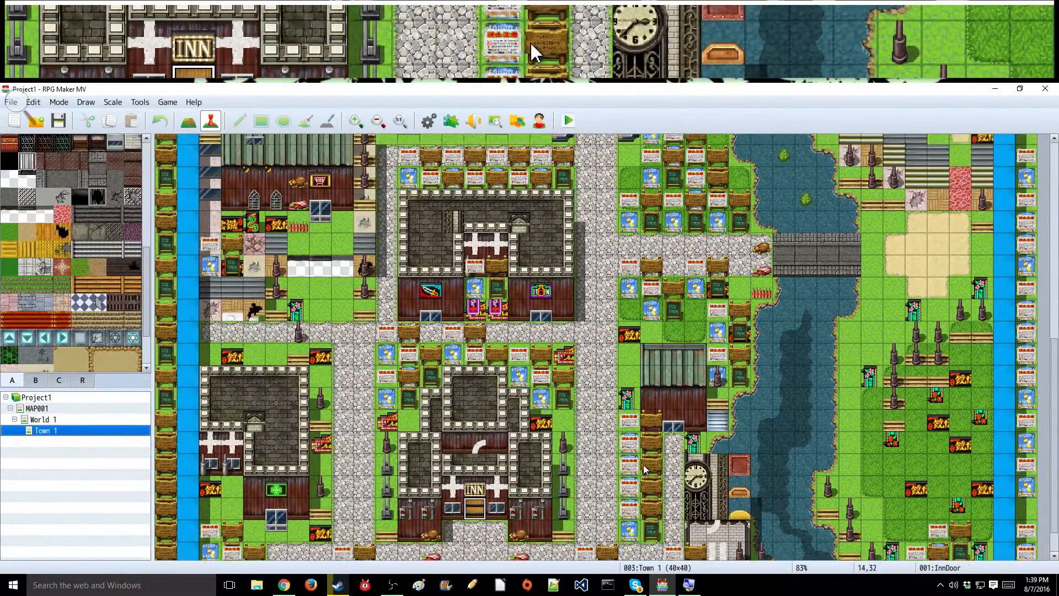
pyautogui.scroll(3, 643, 466)
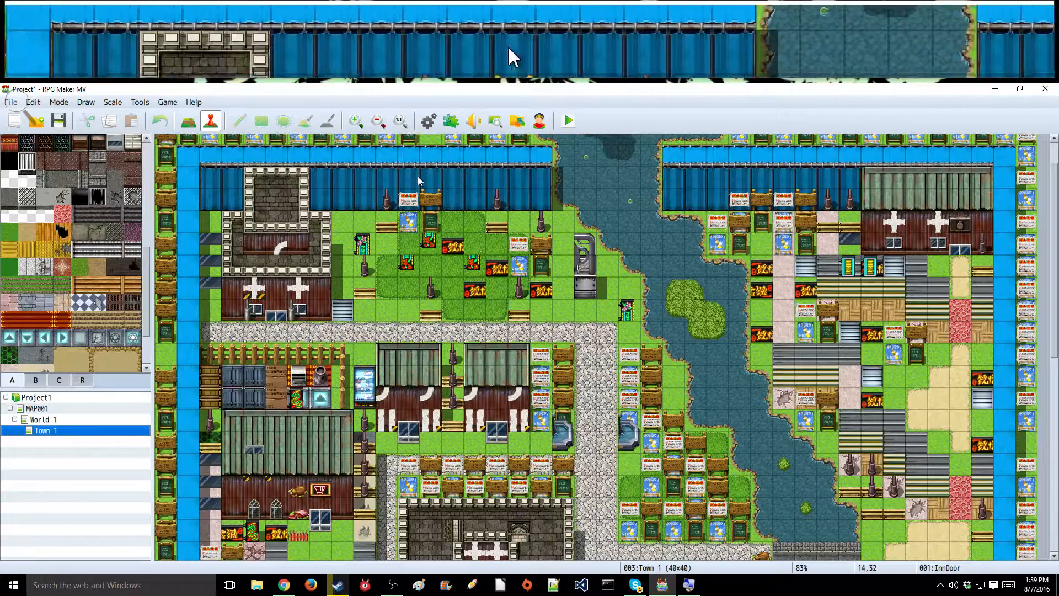
pyautogui.scroll(-2, 316, 230)
pyautogui.scroll(-5, 315, 228)
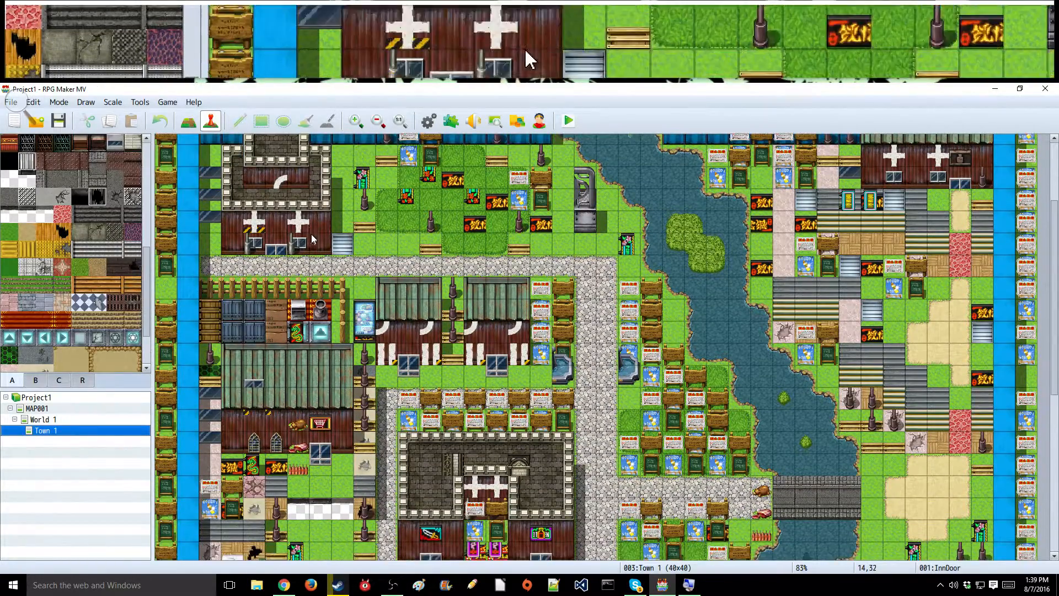
pyautogui.scroll(-4, 310, 237)
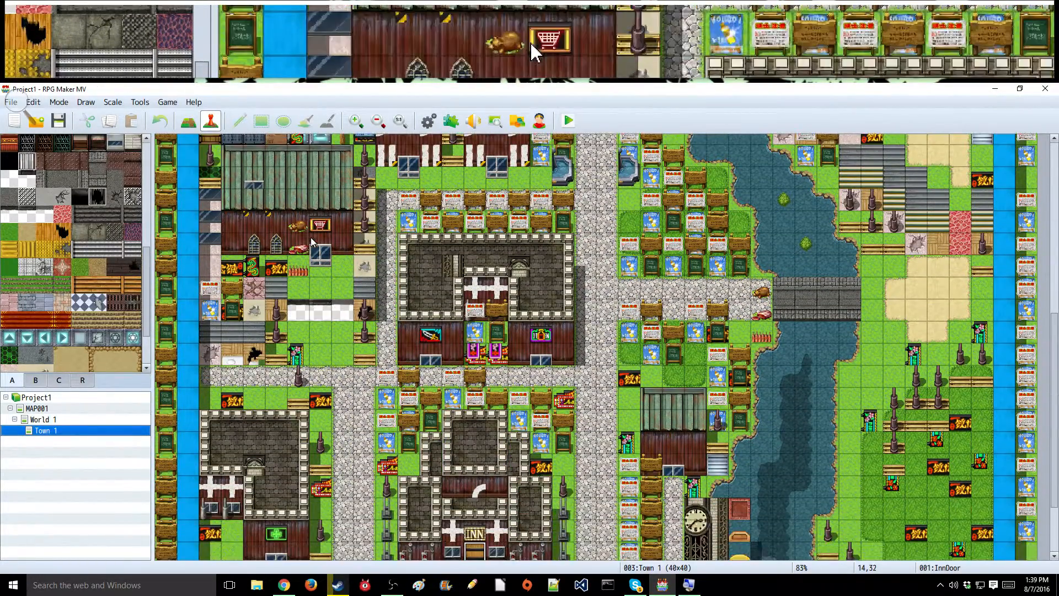
pyautogui.scroll(-1, 303, 245)
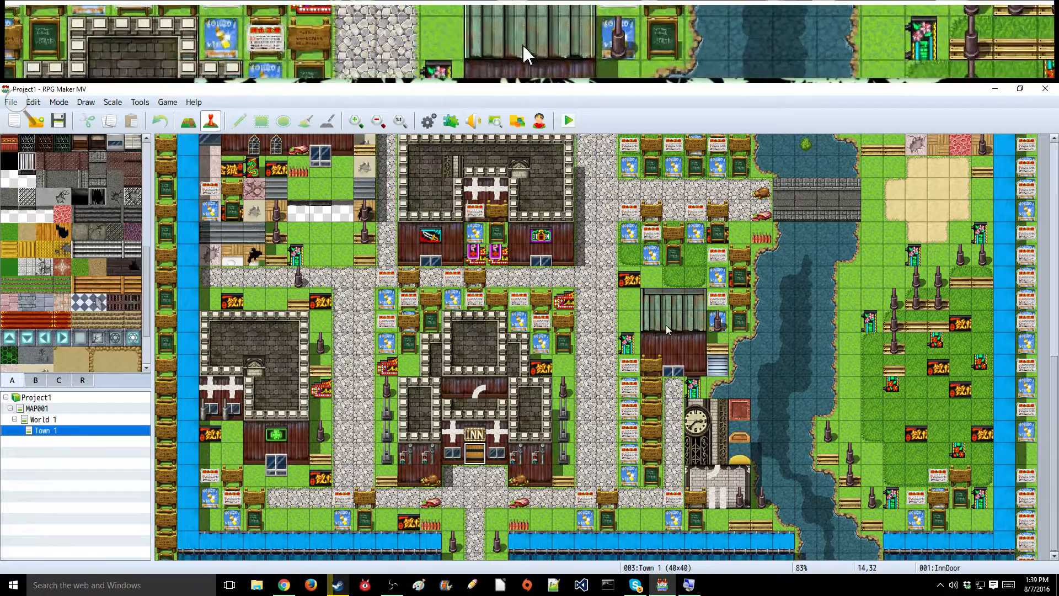
# - Switch the Town 1 map's tileset back to Outside and apply the map properties
pyautogui.rightClick(76, 431)
pyautogui.click(99, 441)
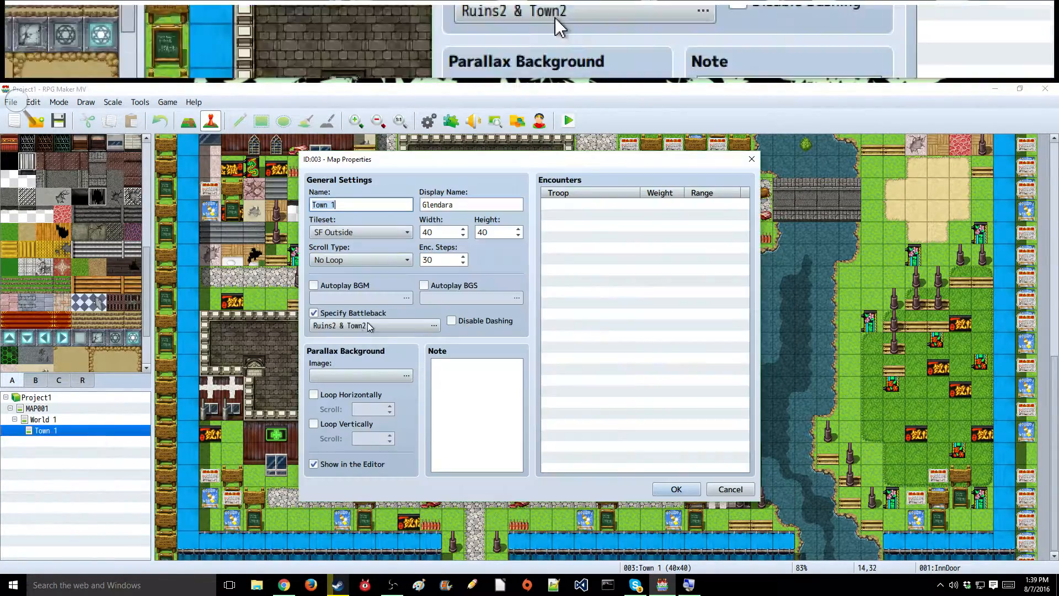
pyautogui.click(402, 234)
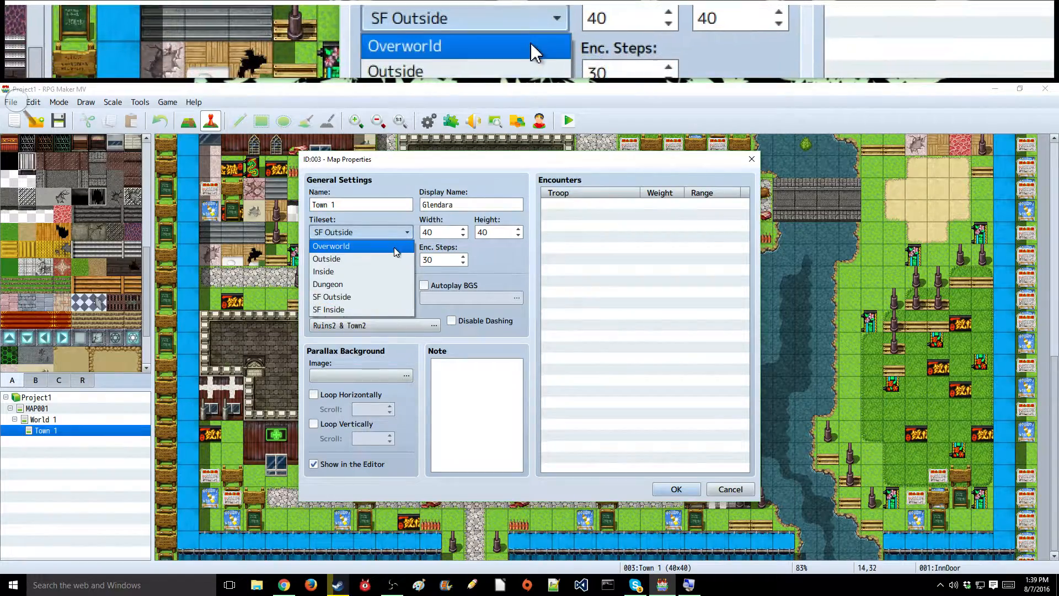
pyautogui.click(398, 258)
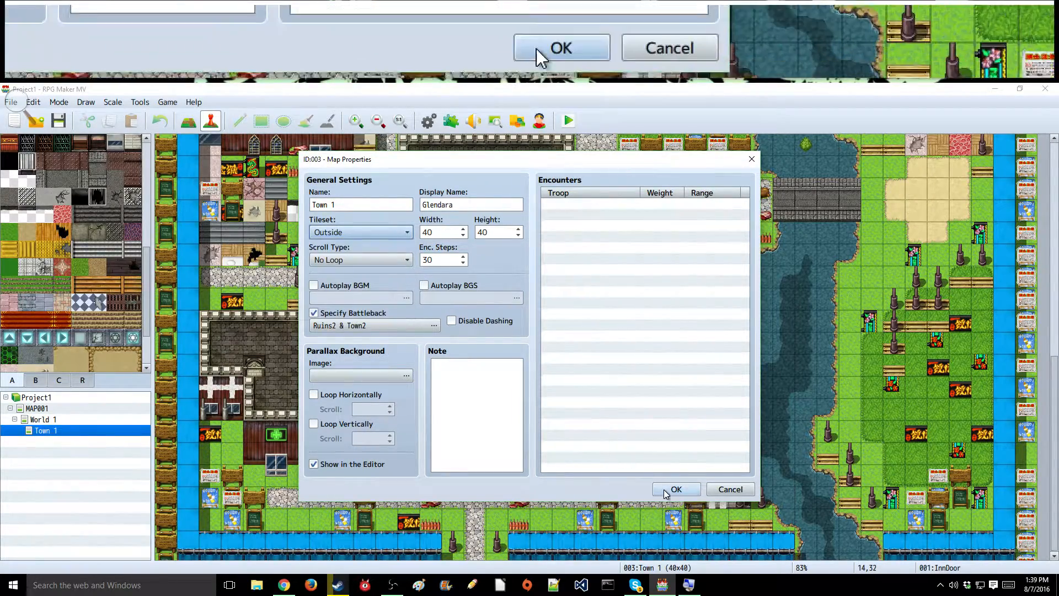
pyautogui.click(674, 488)
pyautogui.scroll(5, 669, 456)
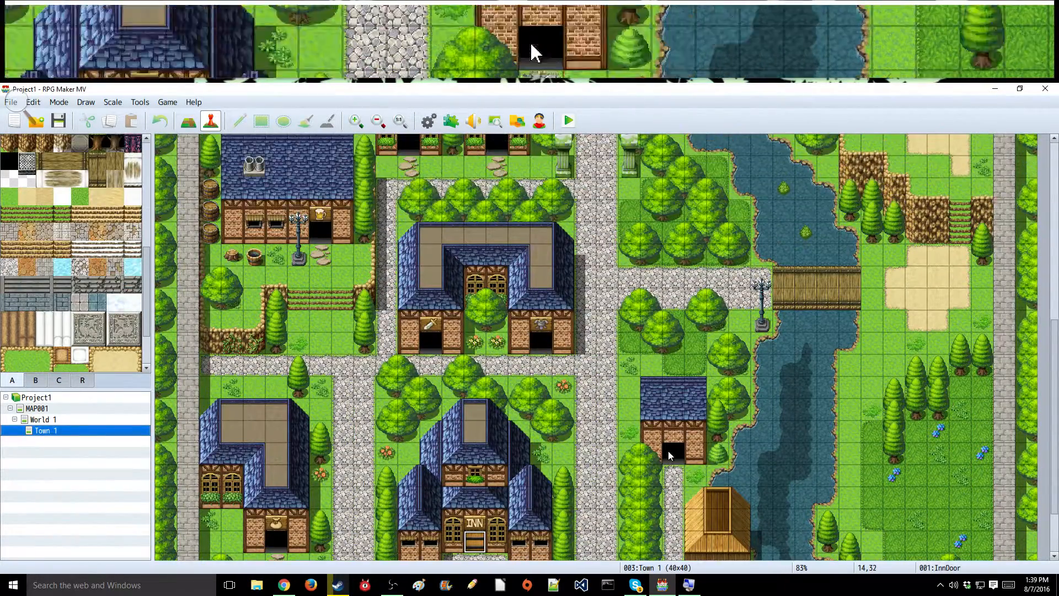